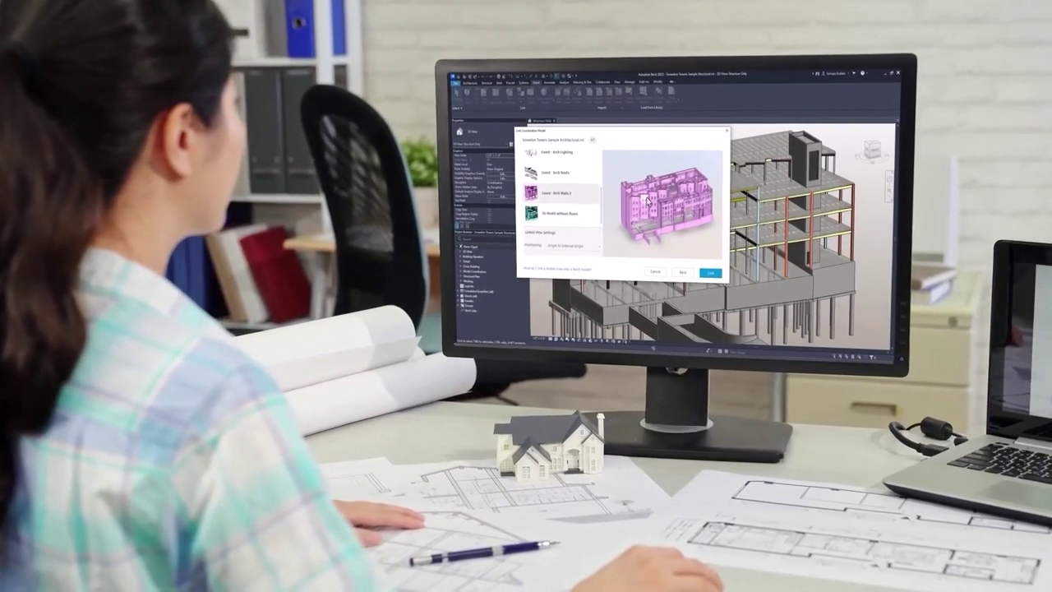
click(712, 274)
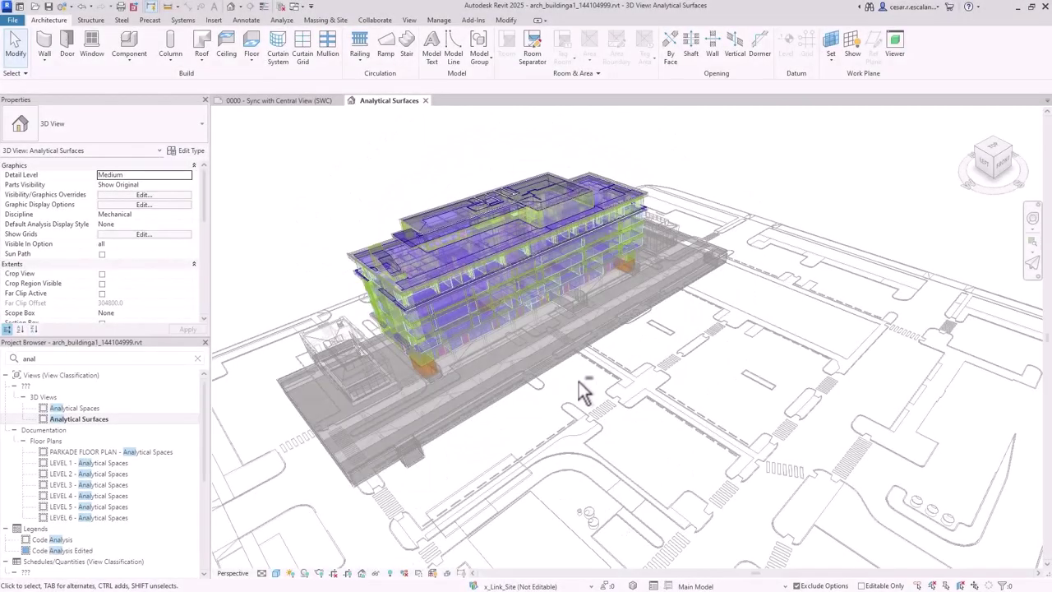
shift+middle_drag(579, 391, 316, 401)
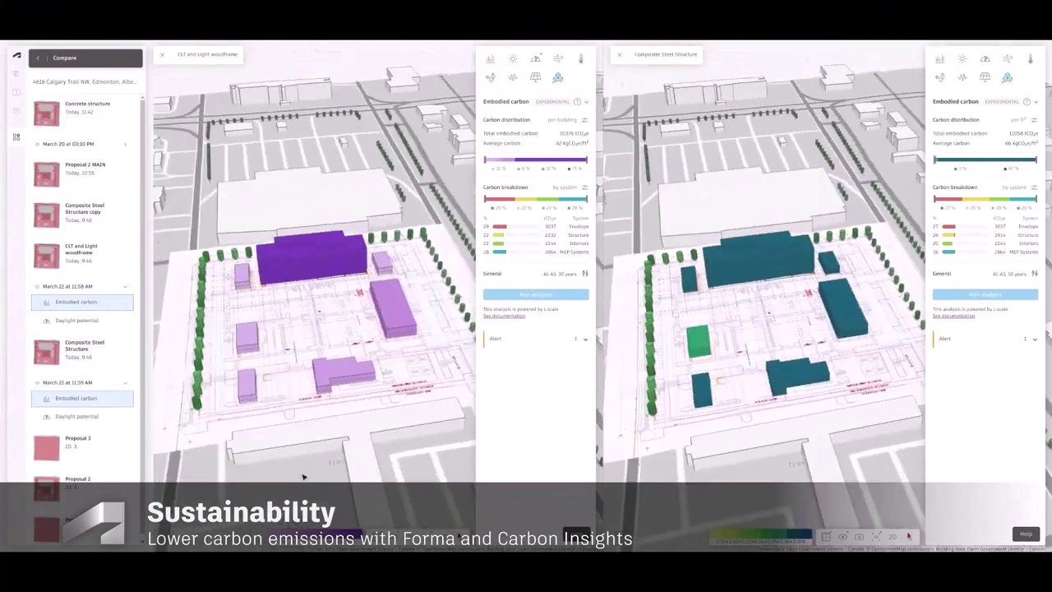
Step: Switch the building lifespan to Medium: 10 years to compare the carbon results, and return it to Short: 1 years
click(920, 120)
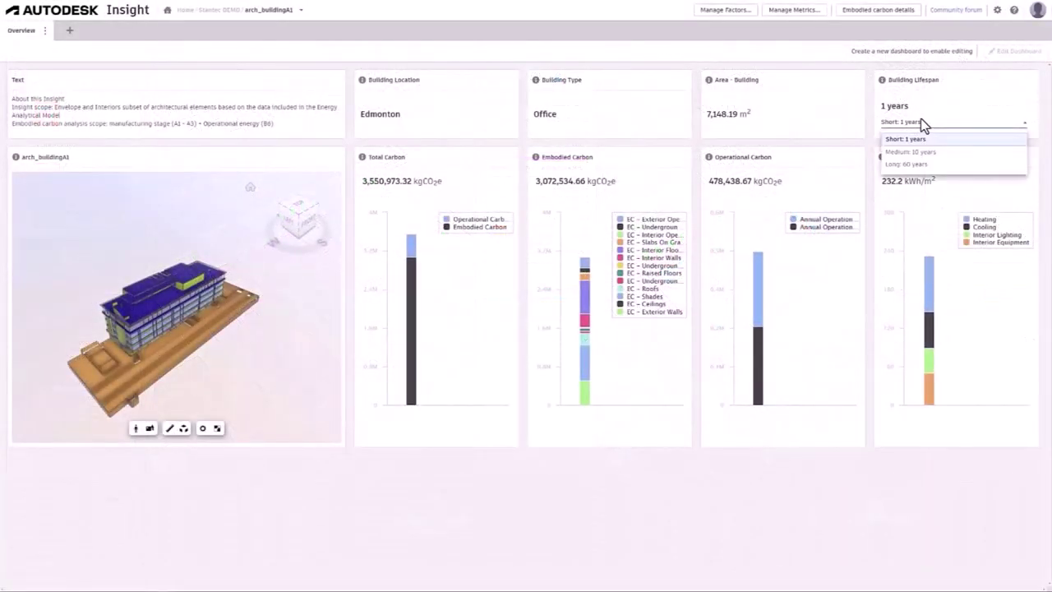
click(913, 153)
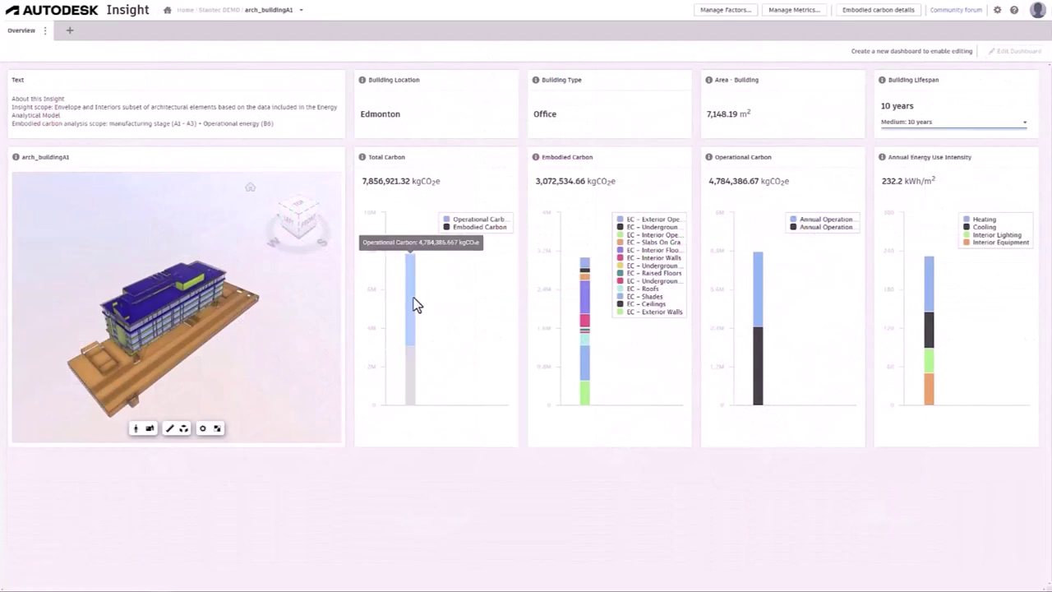
click(904, 122)
click(903, 141)
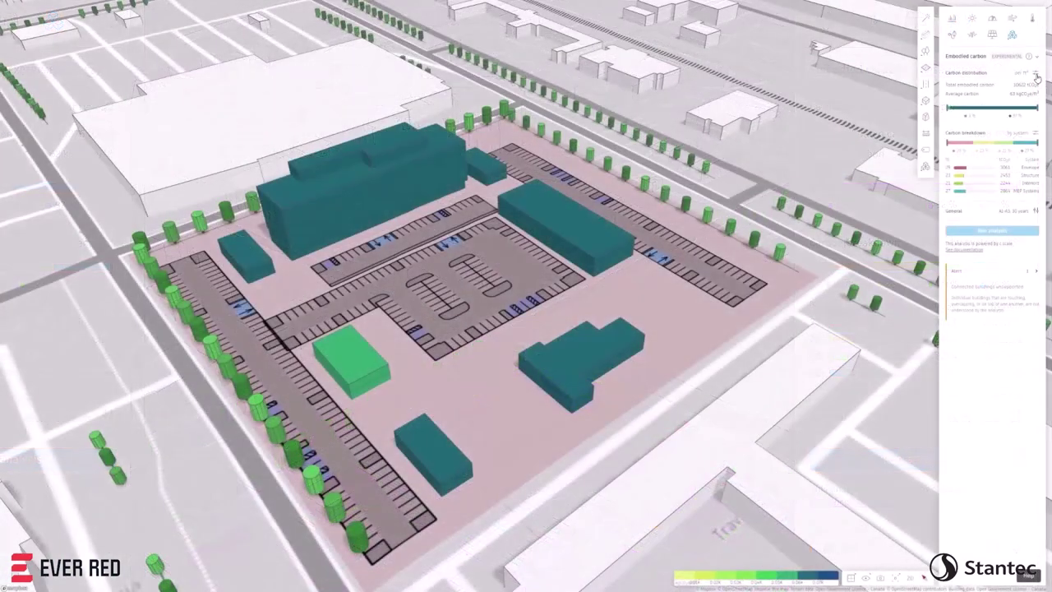
Step: Set the embodied carbon analysis to show its carbon distribution per building
click(1035, 72)
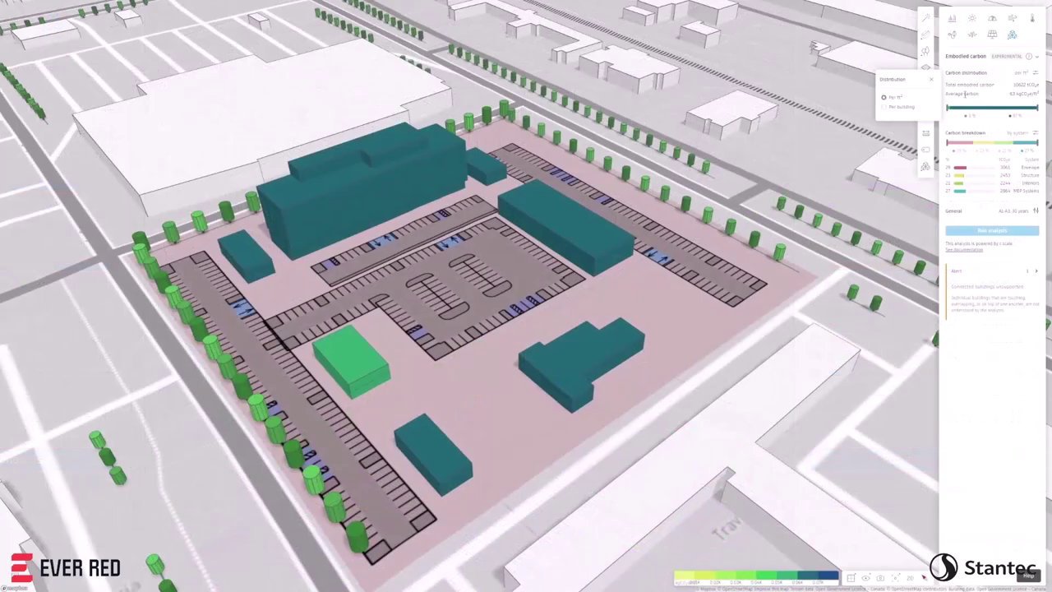
click(901, 108)
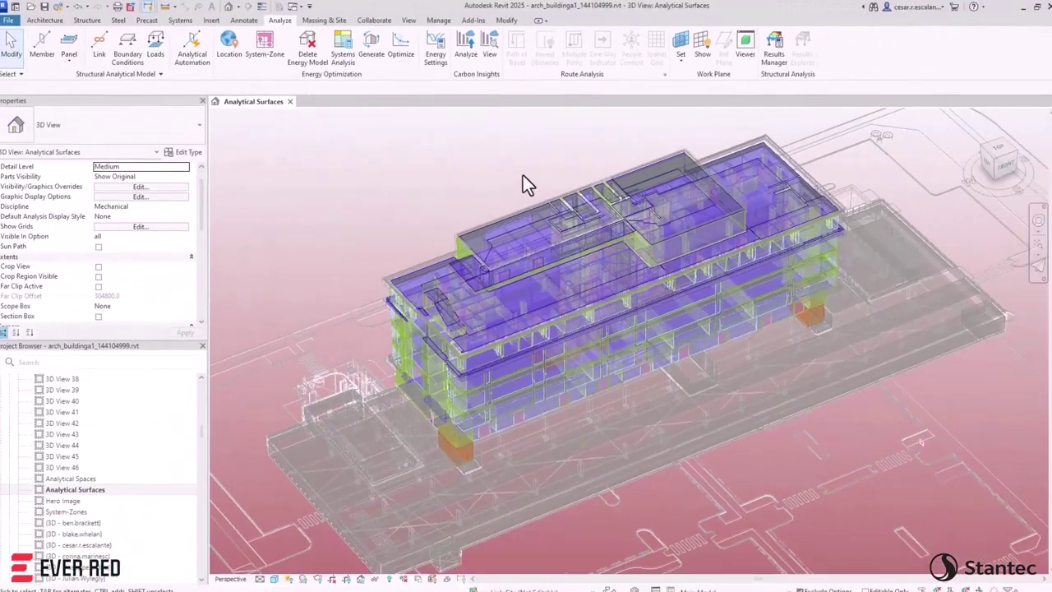
Step: Review the energy settings and the export complexity options in the advanced energy settings, accepting both dialogs
click(438, 56)
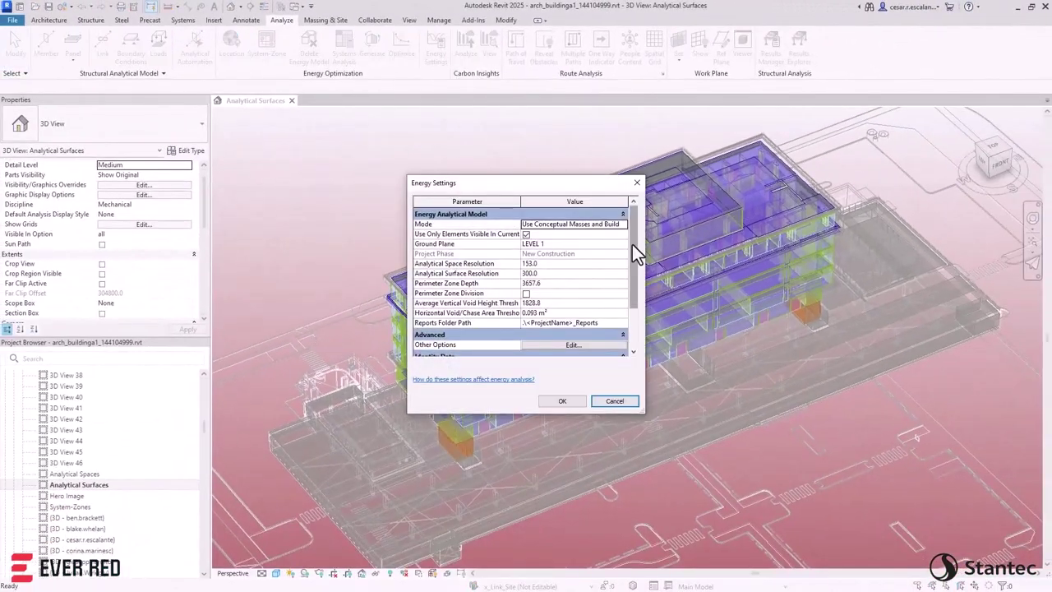
scroll(609, 306, down, 2)
scroll(588, 304, up, 2)
click(621, 295)
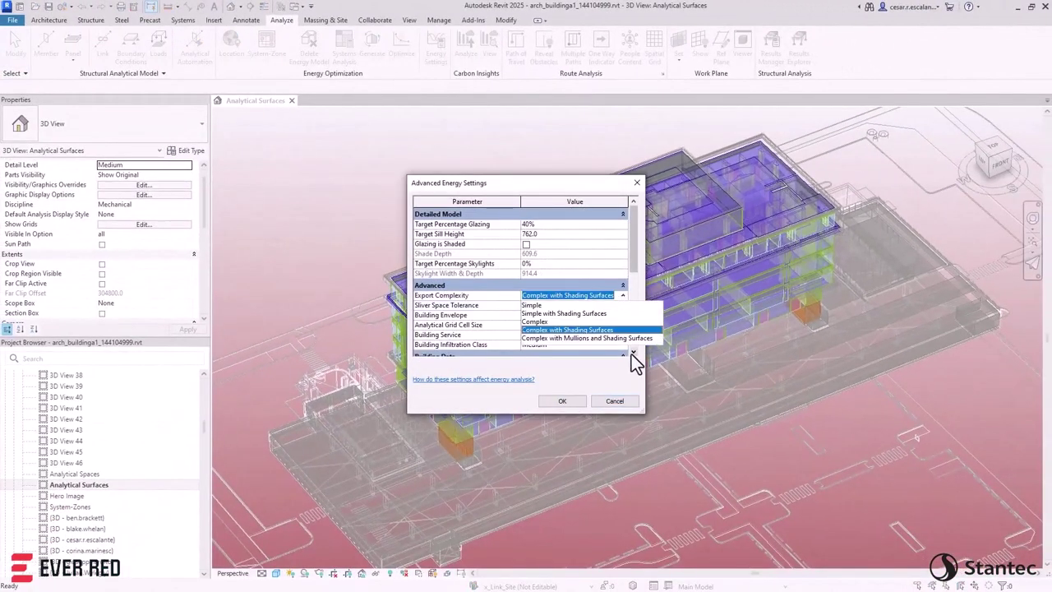
click(575, 402)
click(575, 402)
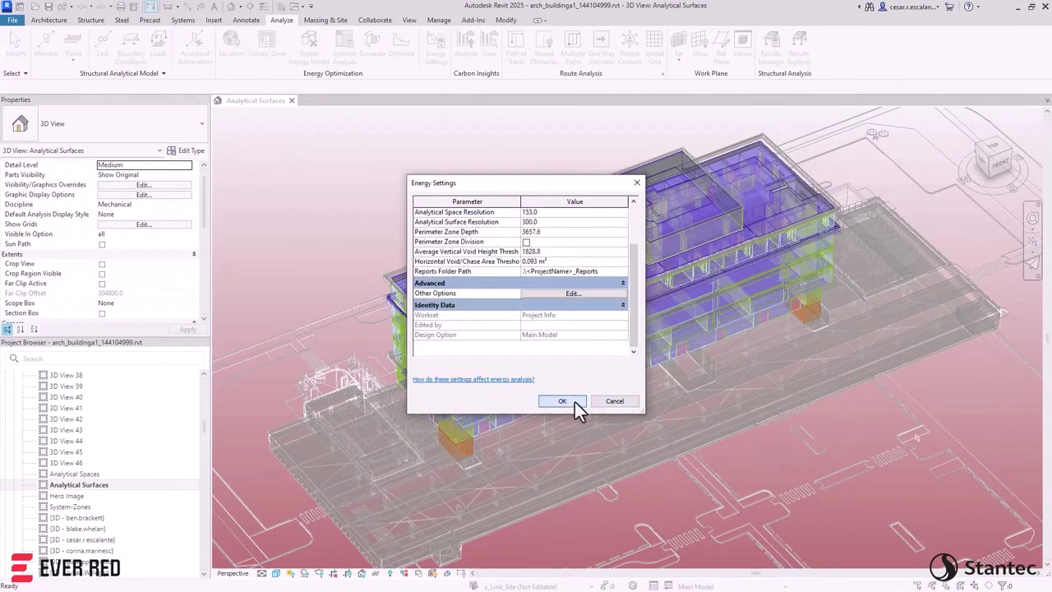
click(575, 402)
Step: Run the carbon analysis with the existing energy analytical model and examine the embodied carbon and energy use intensity charts in Insight
click(466, 51)
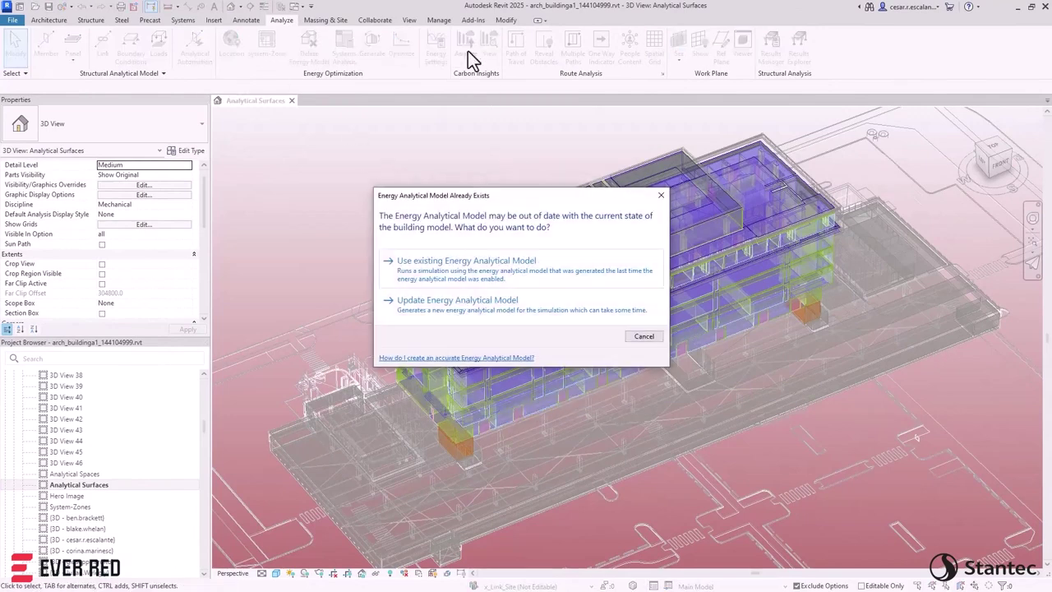
click(503, 277)
click(621, 382)
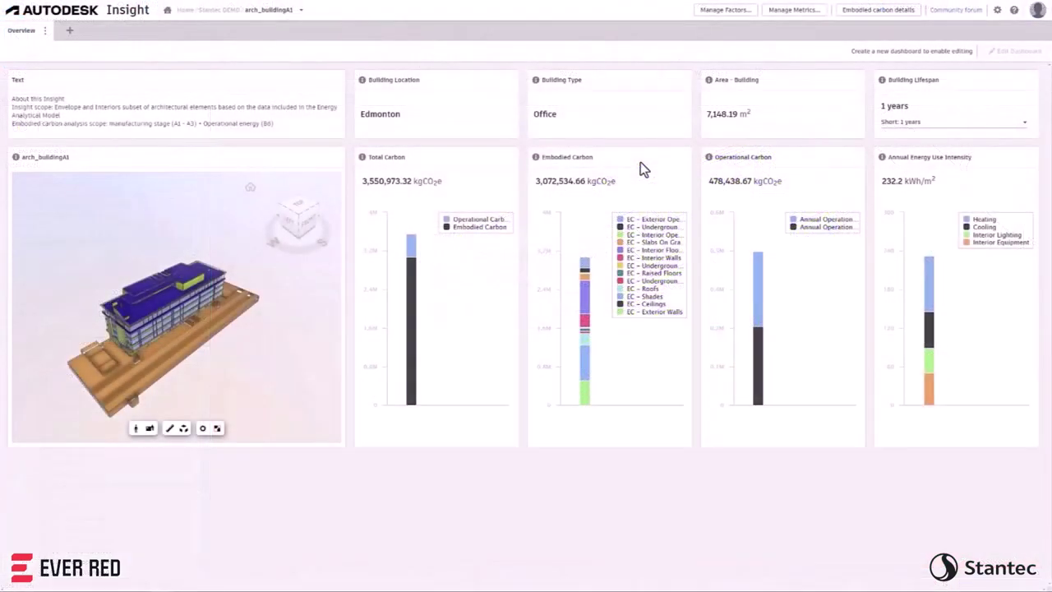
mouse_move(537, 159)
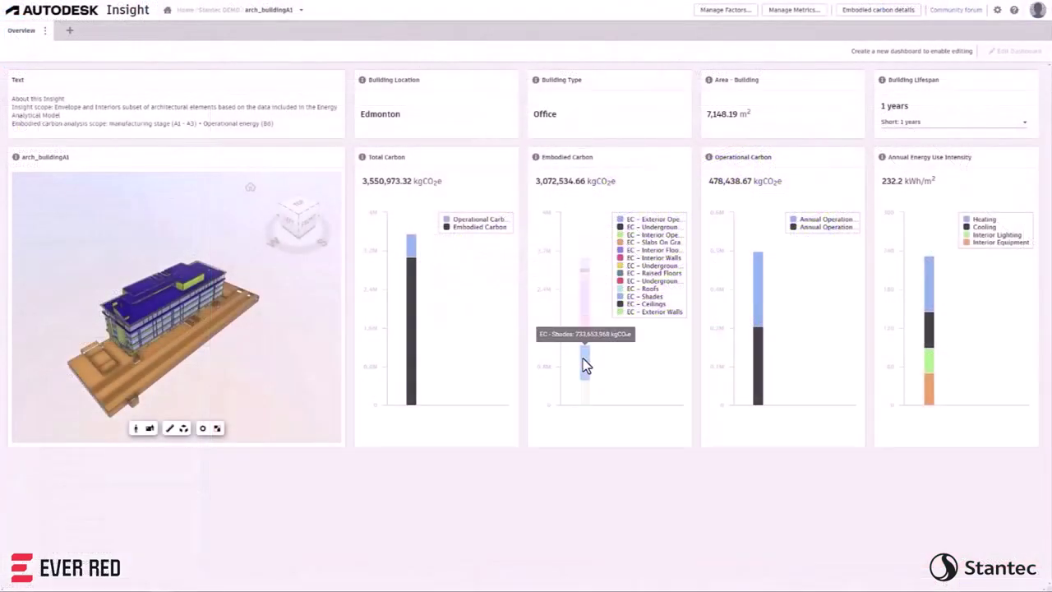
mouse_move(883, 159)
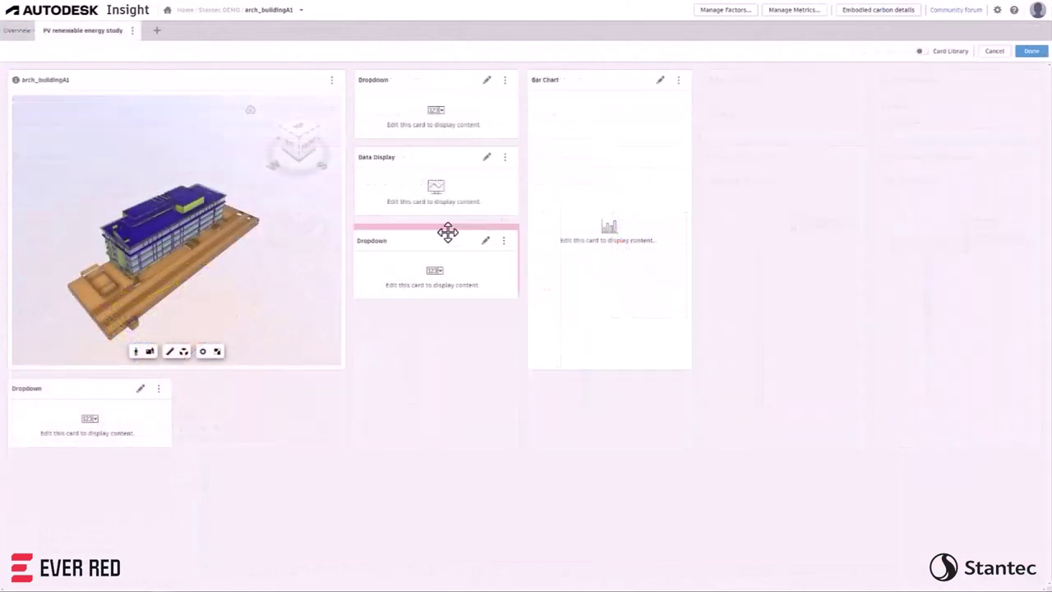
Step: Hide the card library and set the PV panels capacity to Optimistic: 350 kWh/m² and the PV system efficiency ratio to High: 0.2
click(921, 52)
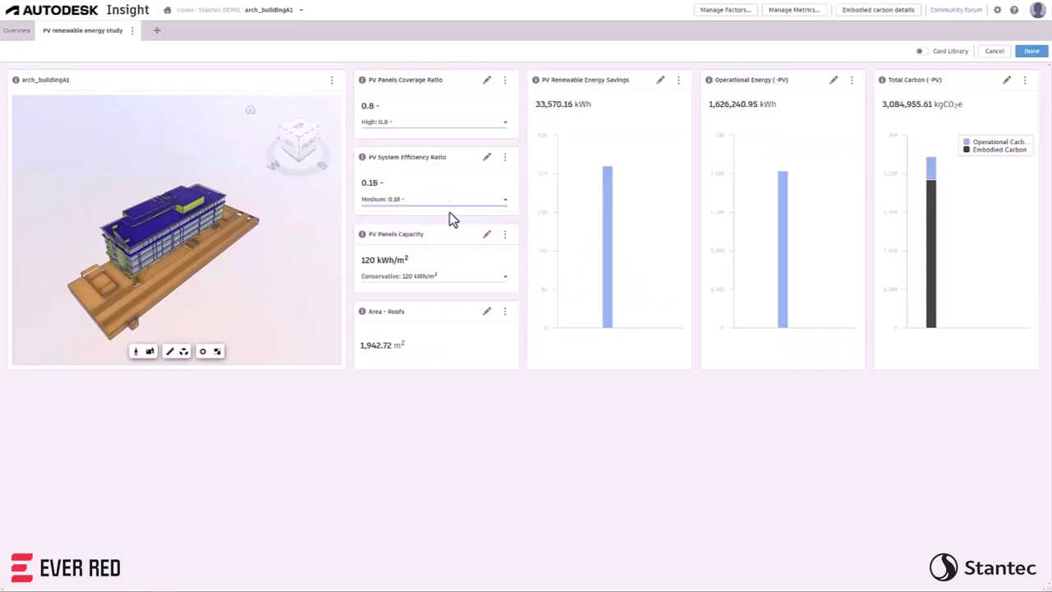
click(435, 276)
click(439, 296)
click(433, 199)
click(425, 247)
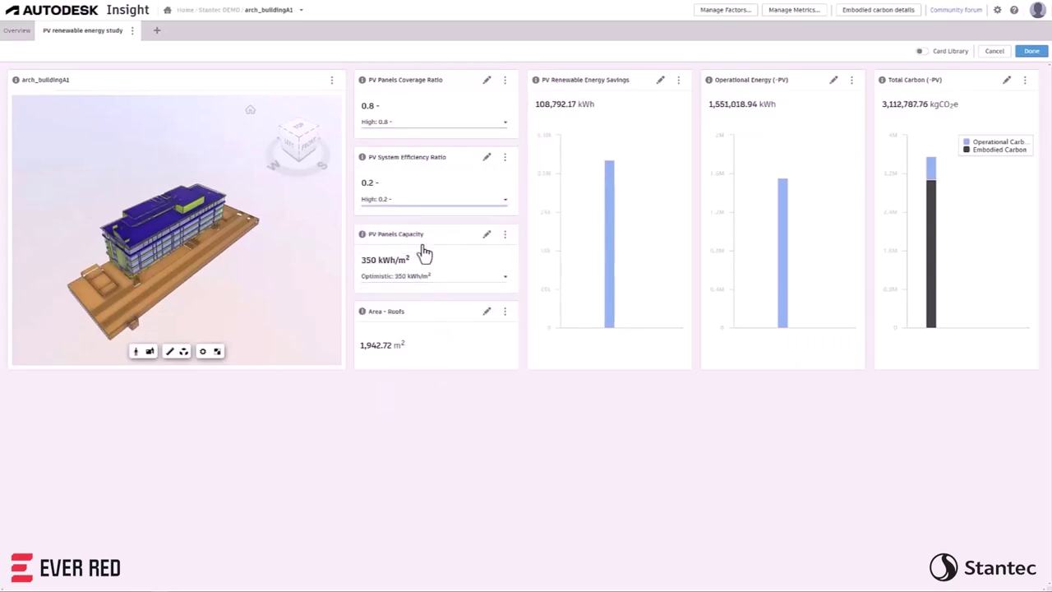
click(425, 276)
click(425, 289)
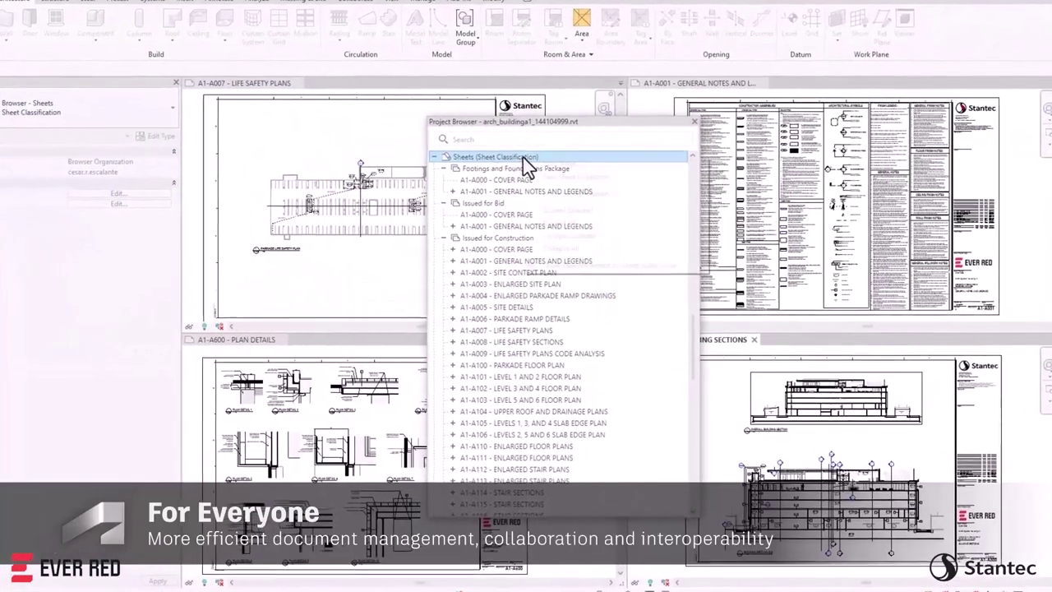
Step: Create a new sheet collection under Sheets and name it Addendum 1
right_click(548, 171)
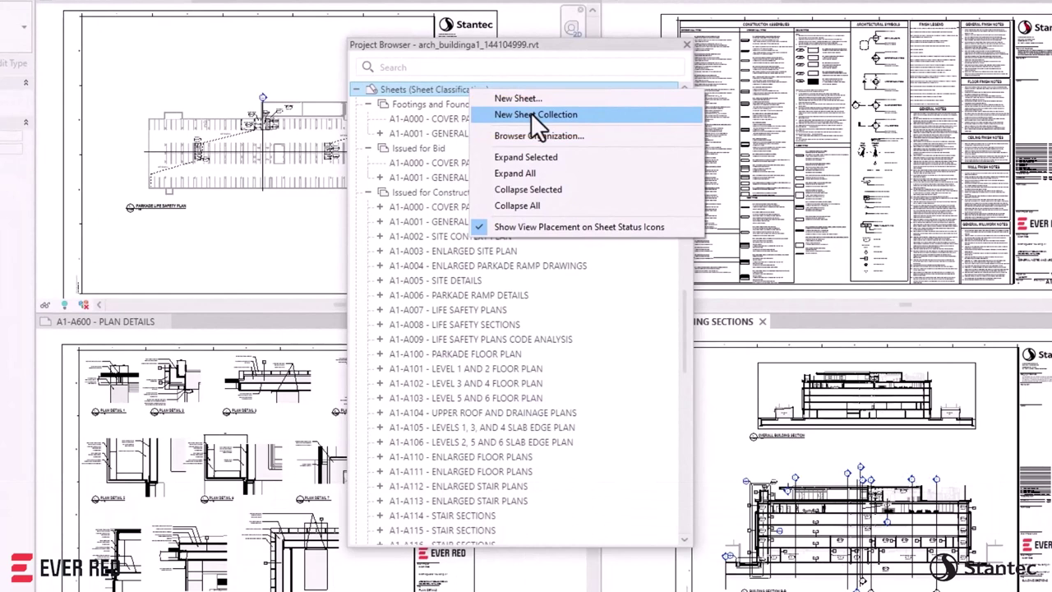
click(531, 112)
right_click(444, 105)
click(499, 149)
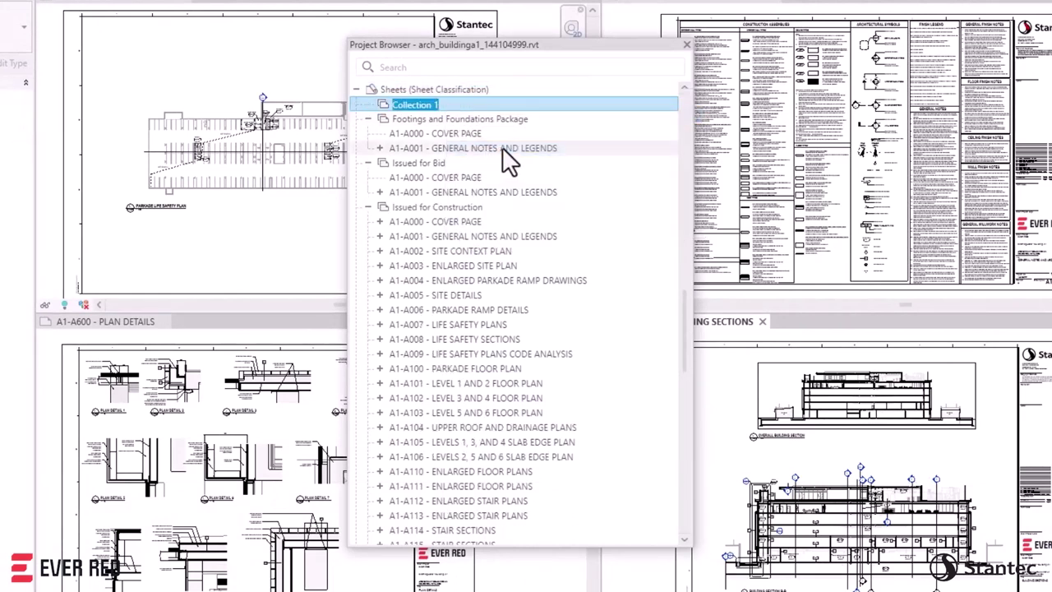
text(Addendum 1)
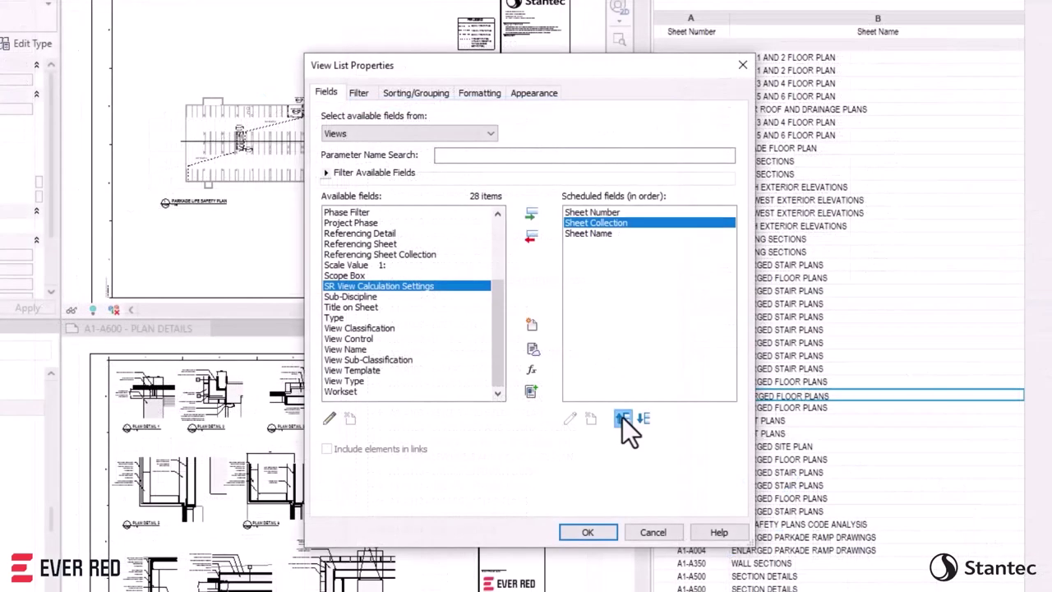
Step: Filter the sheet list so that Sheet Collection equals Issued for Construction
click(360, 94)
click(460, 147)
click(436, 189)
click(674, 148)
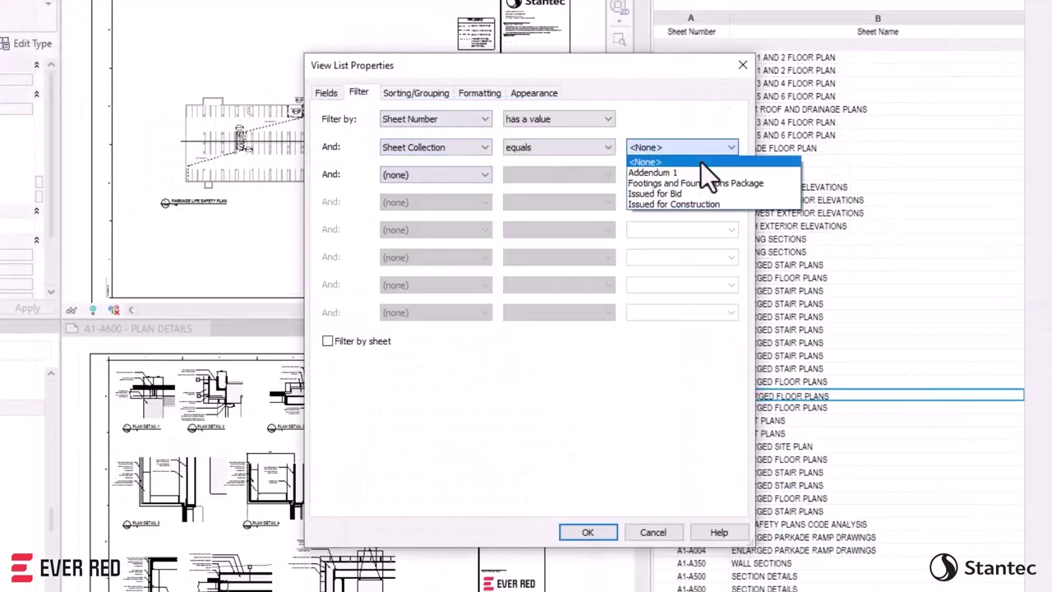
click(697, 206)
click(606, 527)
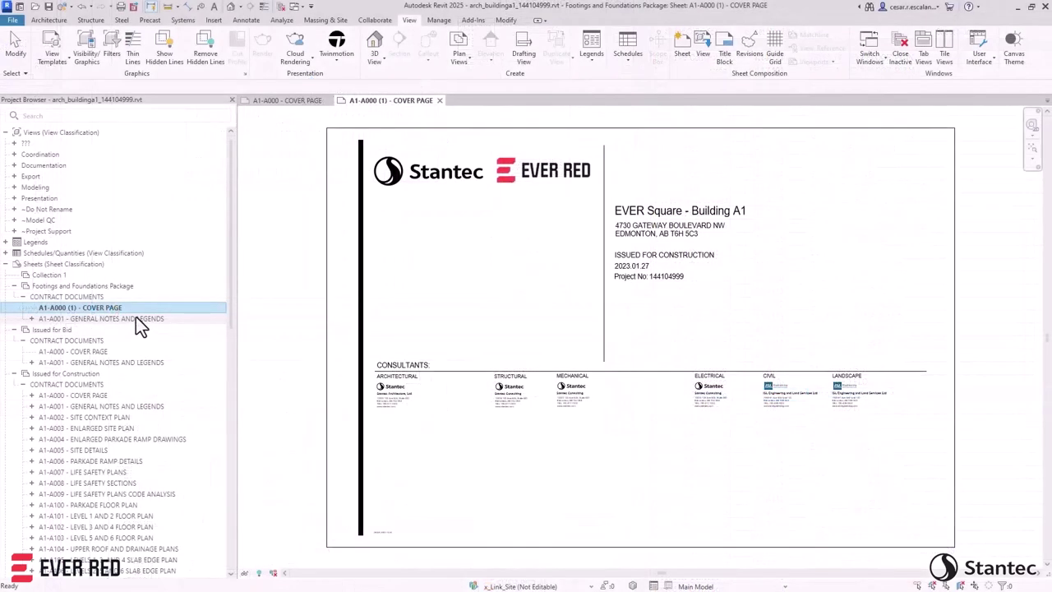
Step: Renumber the cover page sheet in the Footings and Foundations Package as A1-A000, without the (1) suffix
right_click(122, 309)
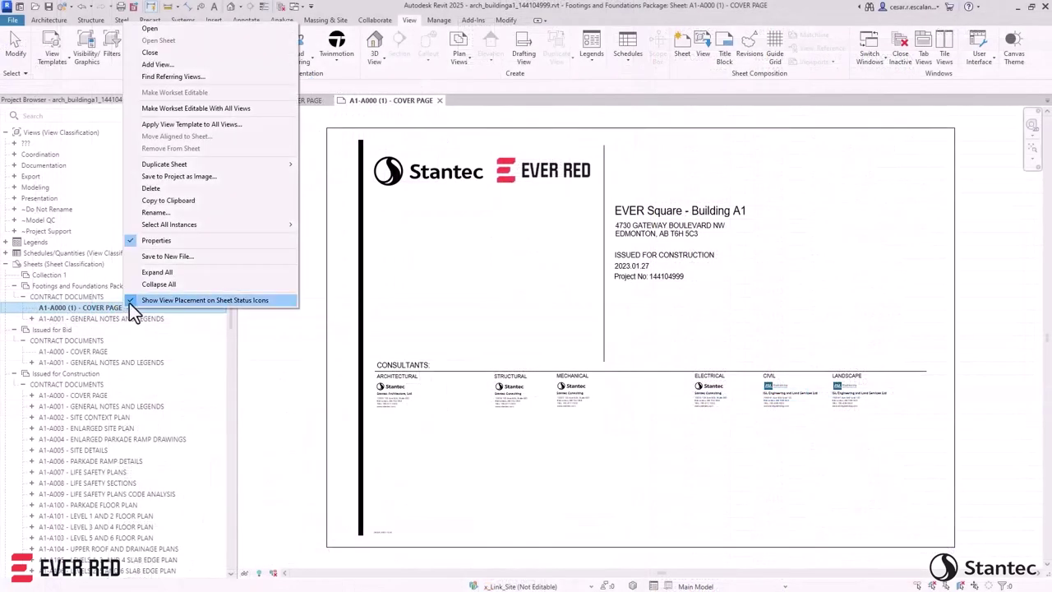
click(164, 213)
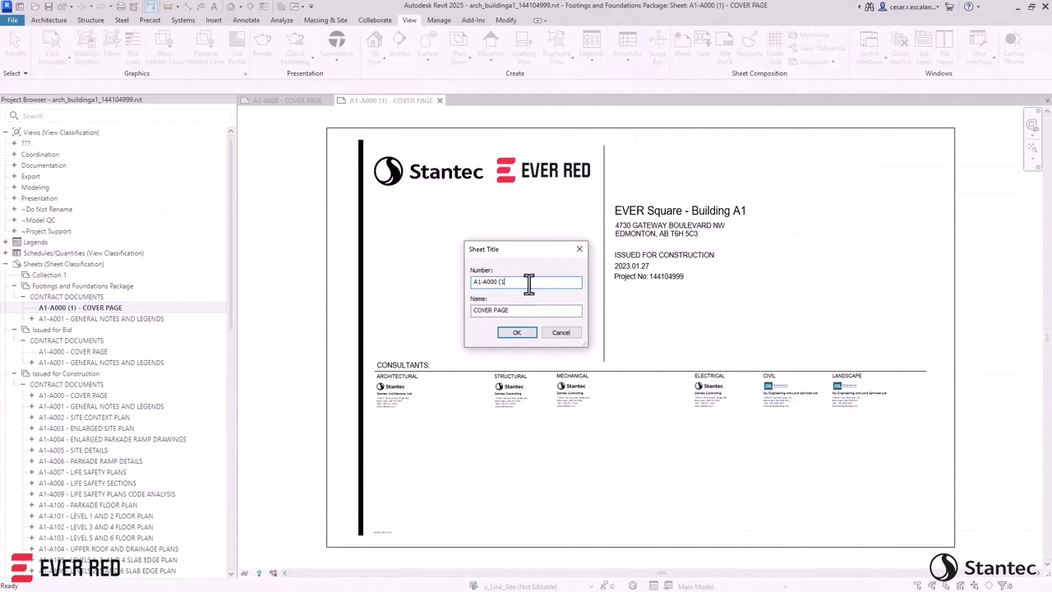
click(526, 332)
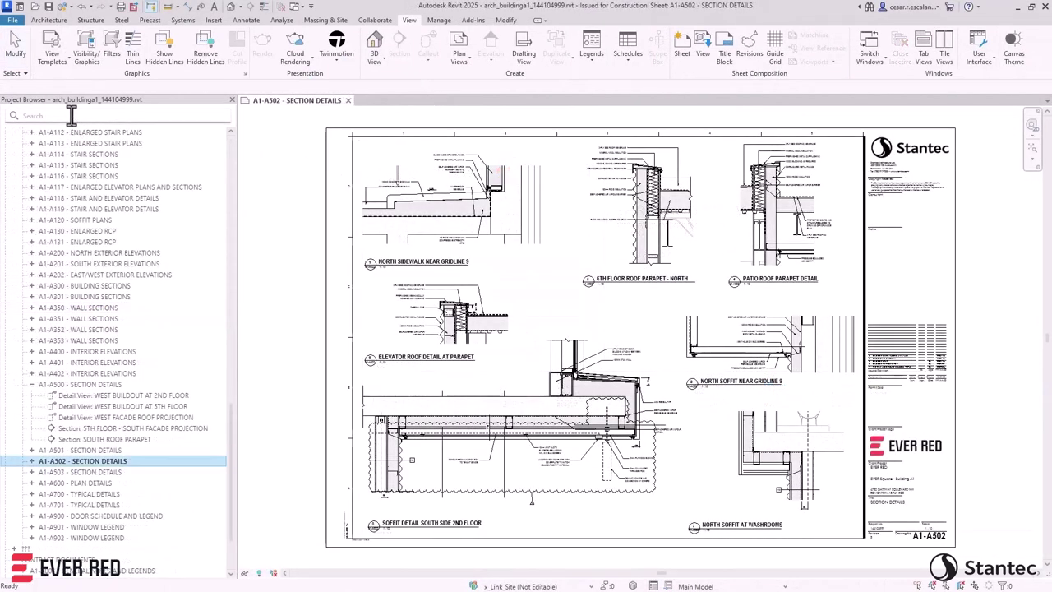
Step: Search the project for "stair detail" and open the STAIRS BASE DETAIL drafting view
click(71, 115)
text(stair)
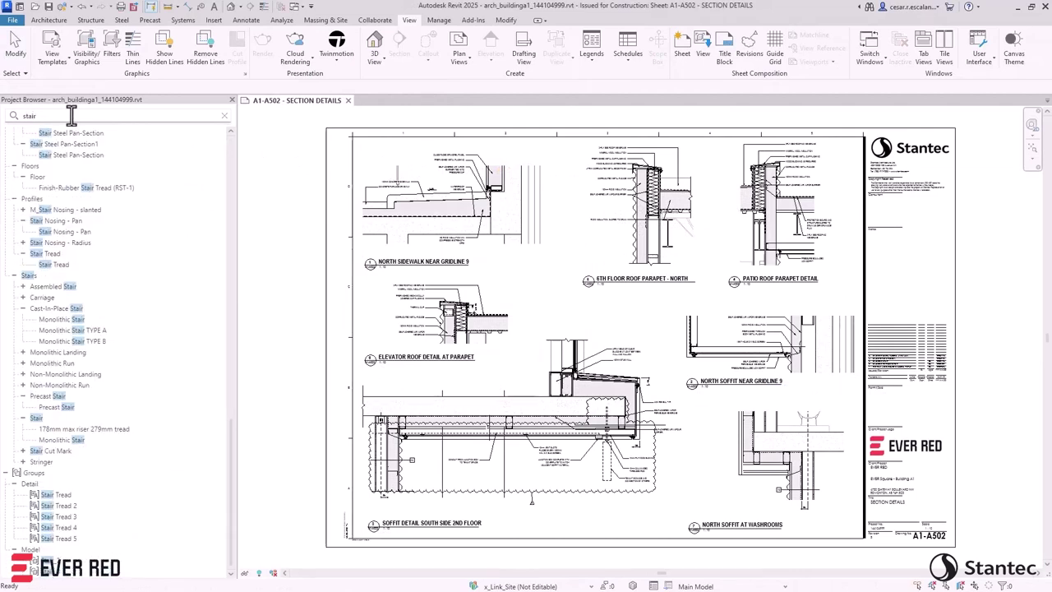
text( detail)
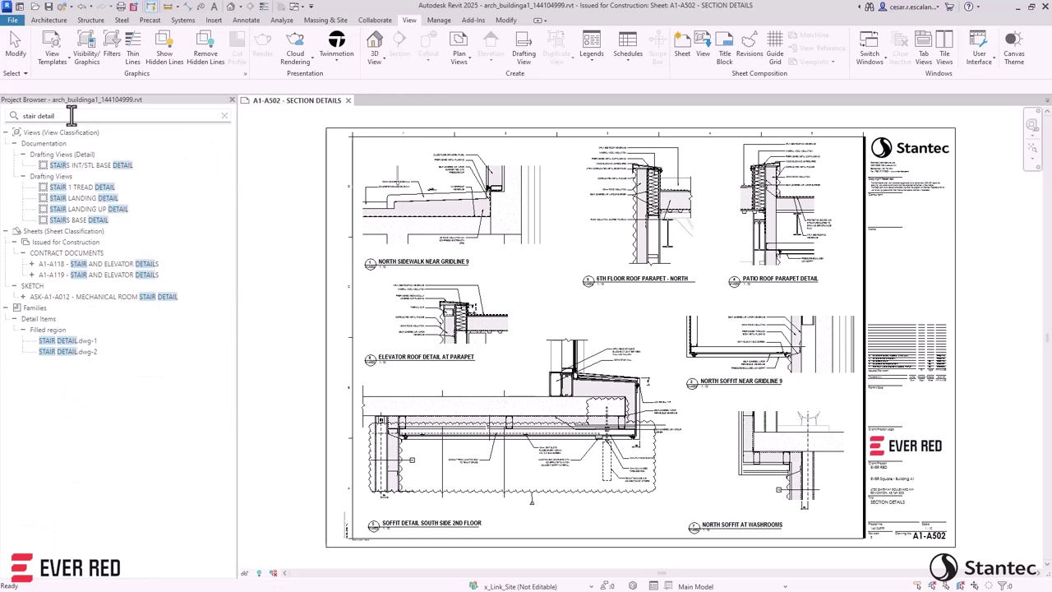
double_click(93, 220)
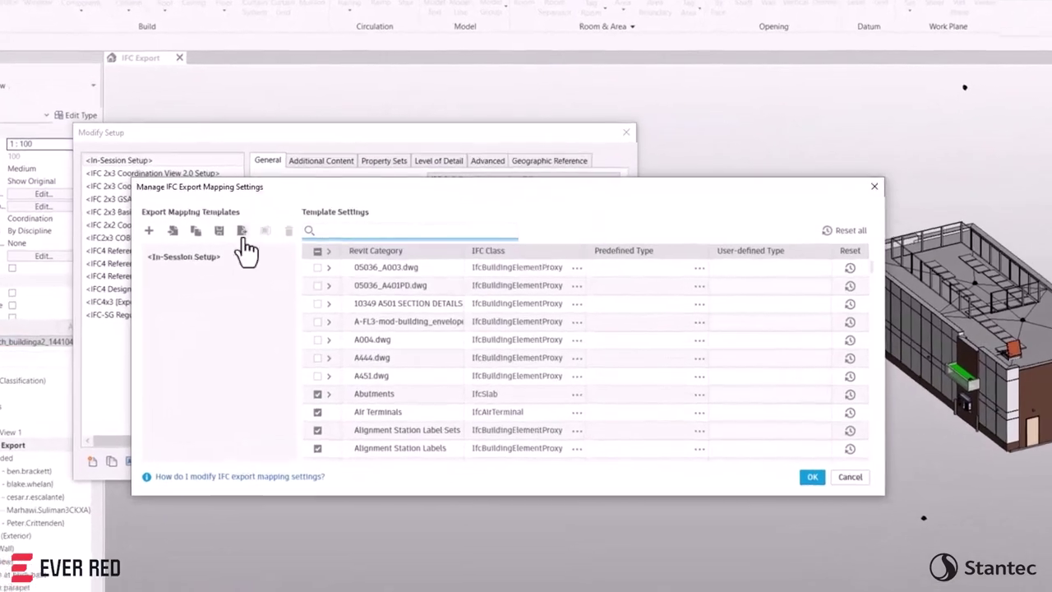
Step: Create a new IFC export mapping template named IFC-Export-1
click(154, 231)
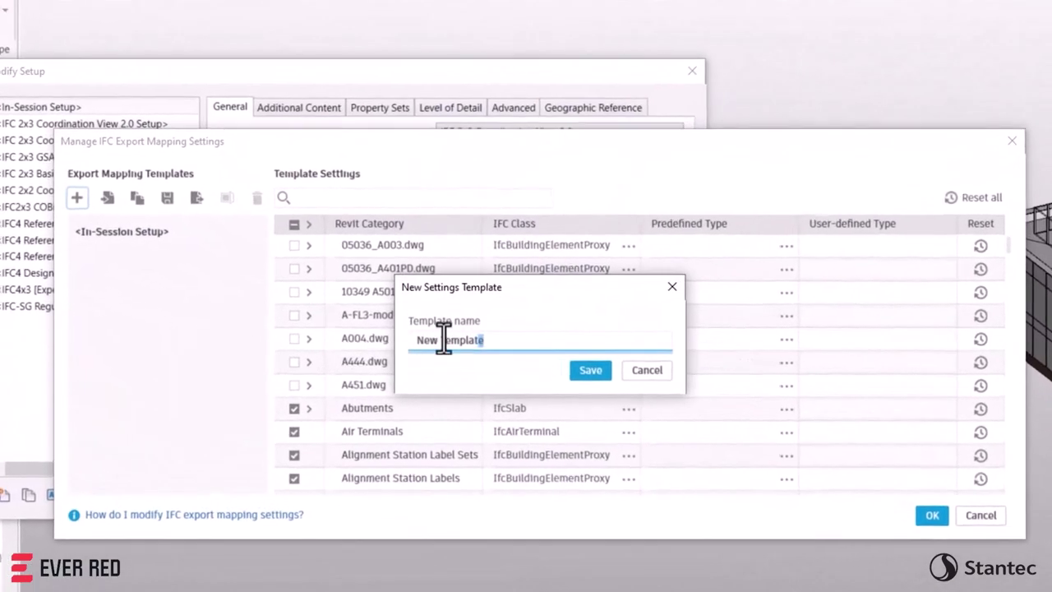
key(BackSpace)
key(BackSpace)
key(BackSpace)
key(BackSpace)
key(BackSpace)
key(BackSpace)
key(BackSpace)
key(BackSpace)
key(BackSpace)
key(BackSpace)
key(BackSpace)
key(BackSpace)
text(IFC-Export-1)
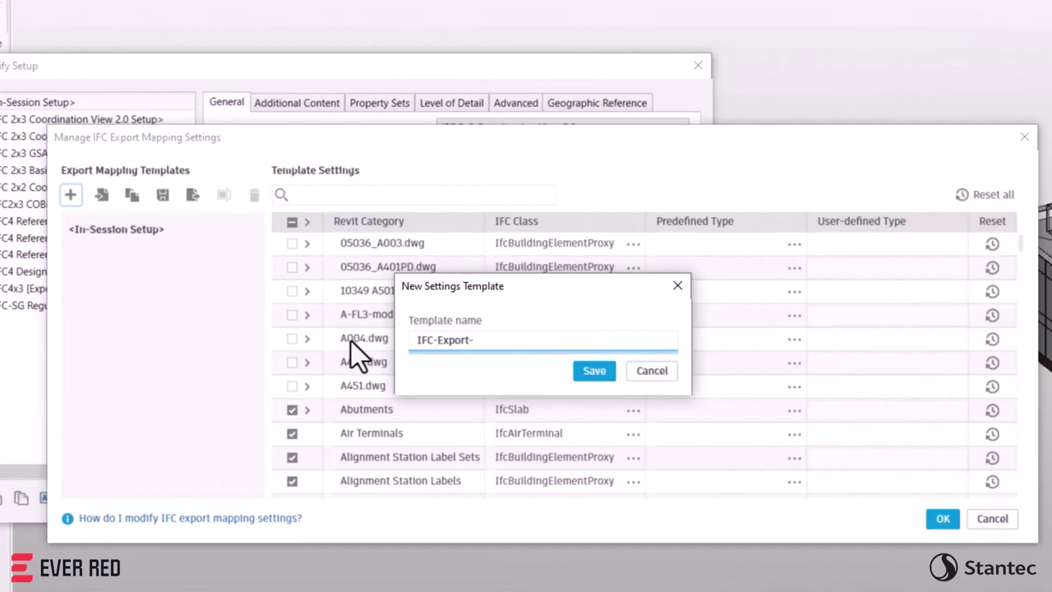
click(594, 371)
Step: Search the template's categories for "walls" and confirm the IFC entity selection for the Walls category with IfcWall
click(359, 194)
text(w)
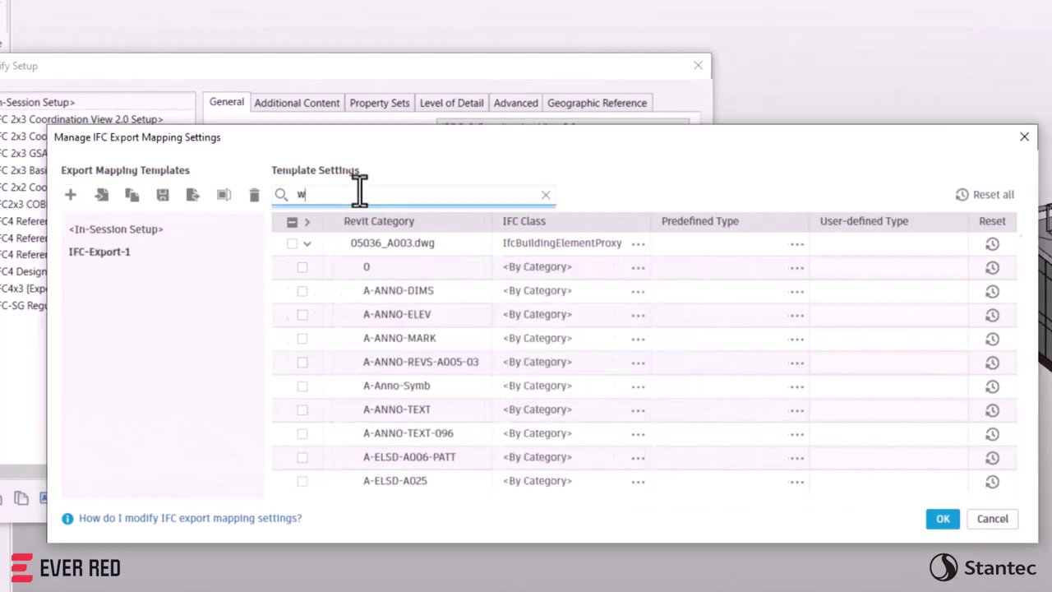
text(alls)
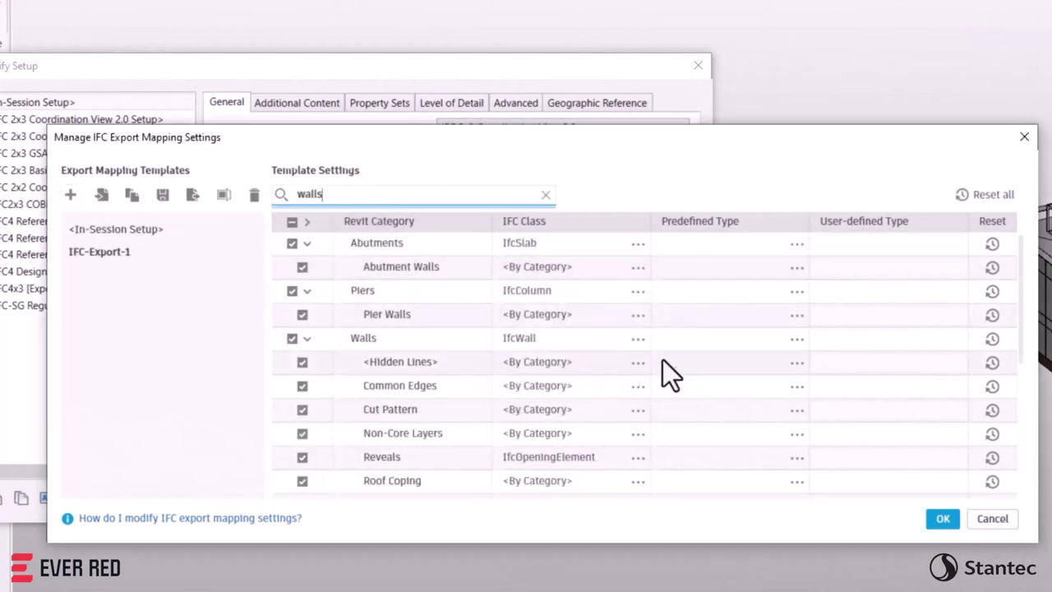
click(638, 339)
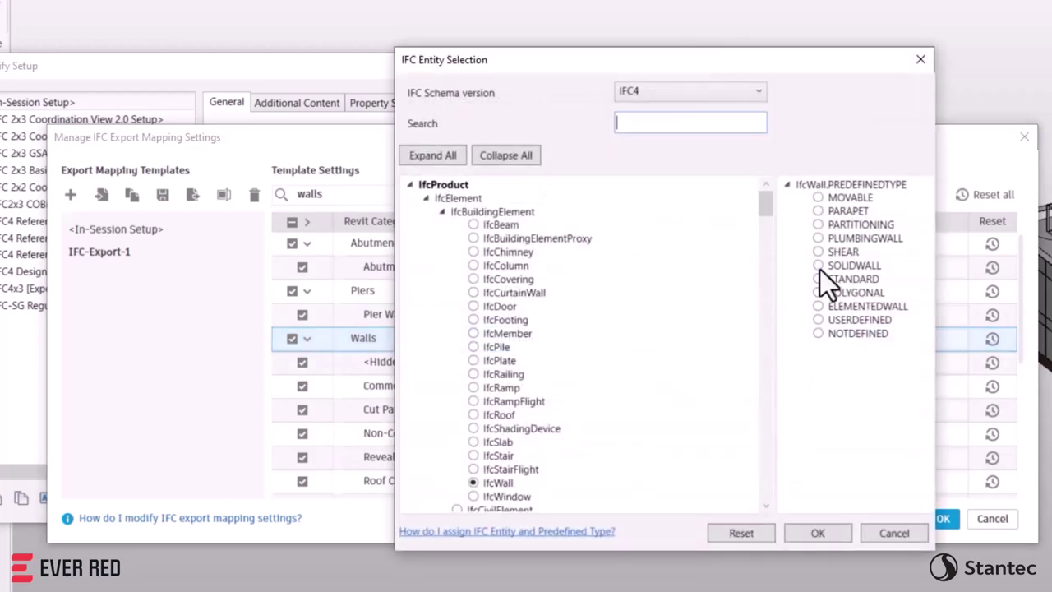
click(818, 533)
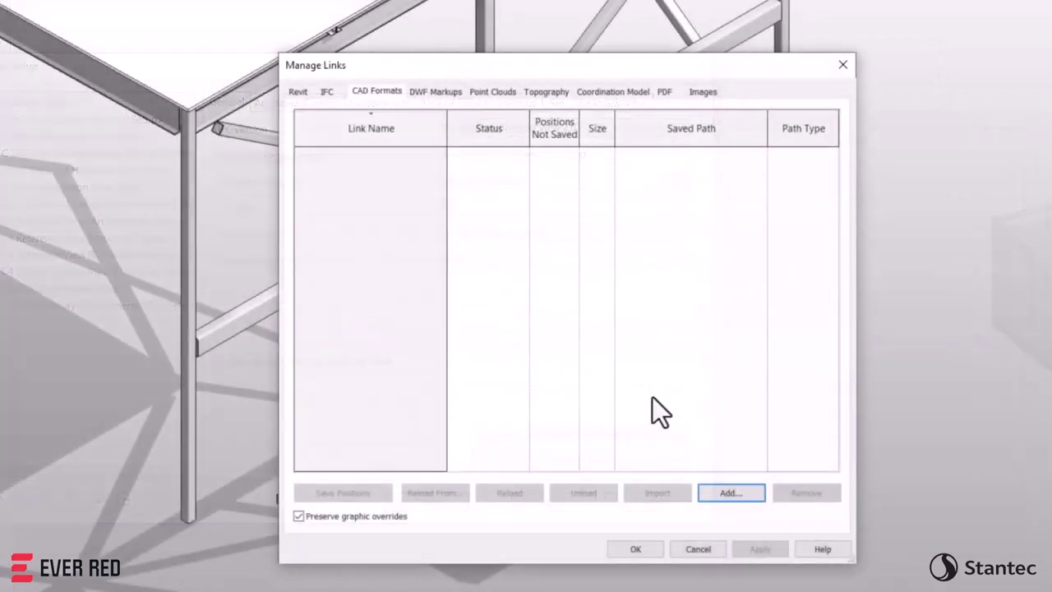
Step: Link the STEP file !J__AB02_0 =0 74@028=0B0 4.stp into the structural model with Auto - Origin to Internal Origin positioning
click(724, 491)
click(514, 194)
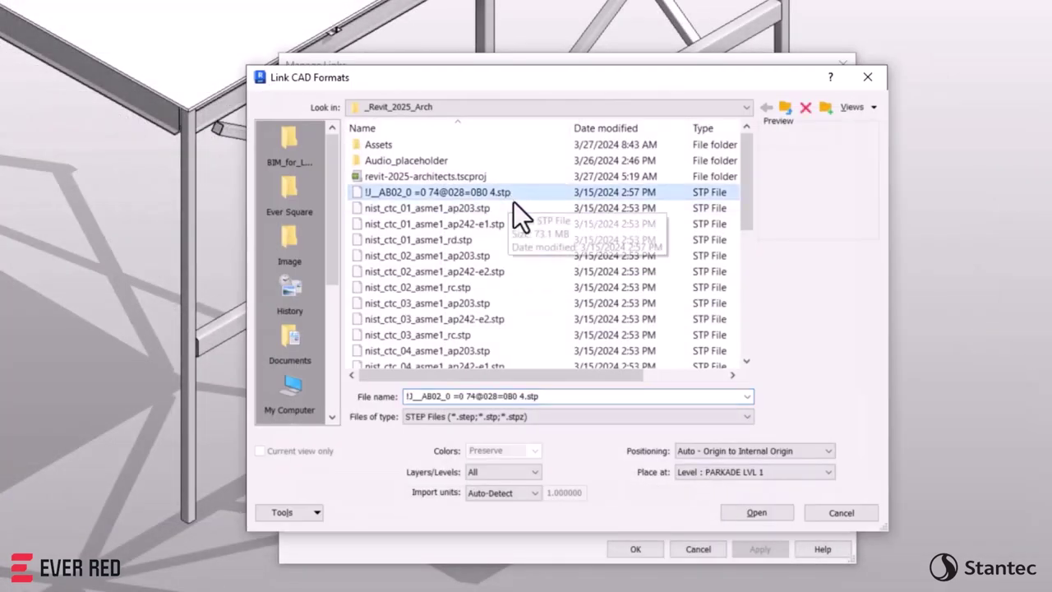
click(756, 512)
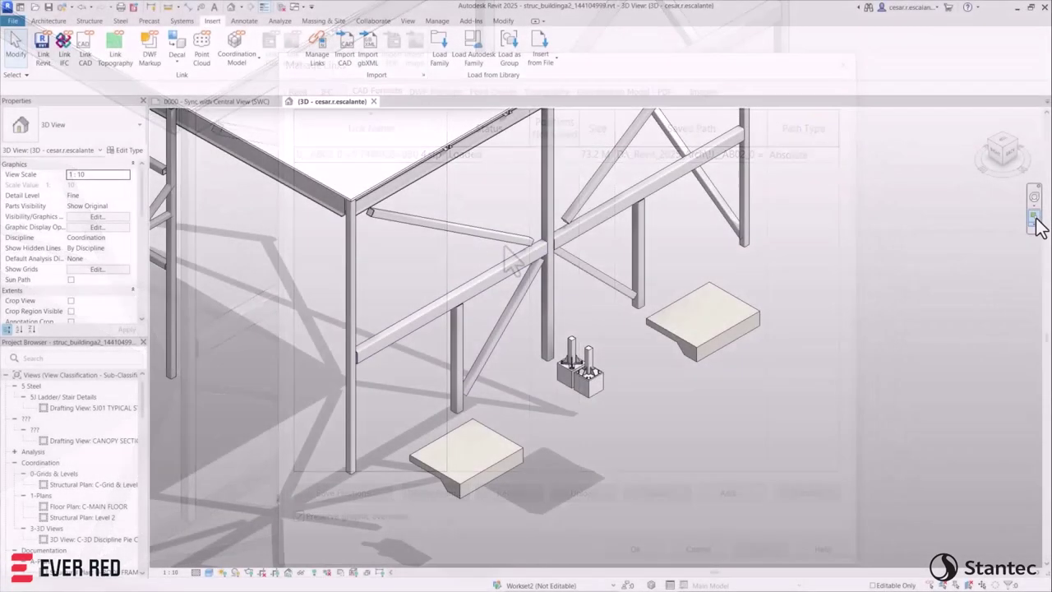
scroll(751, 505, up, 3)
click(567, 411)
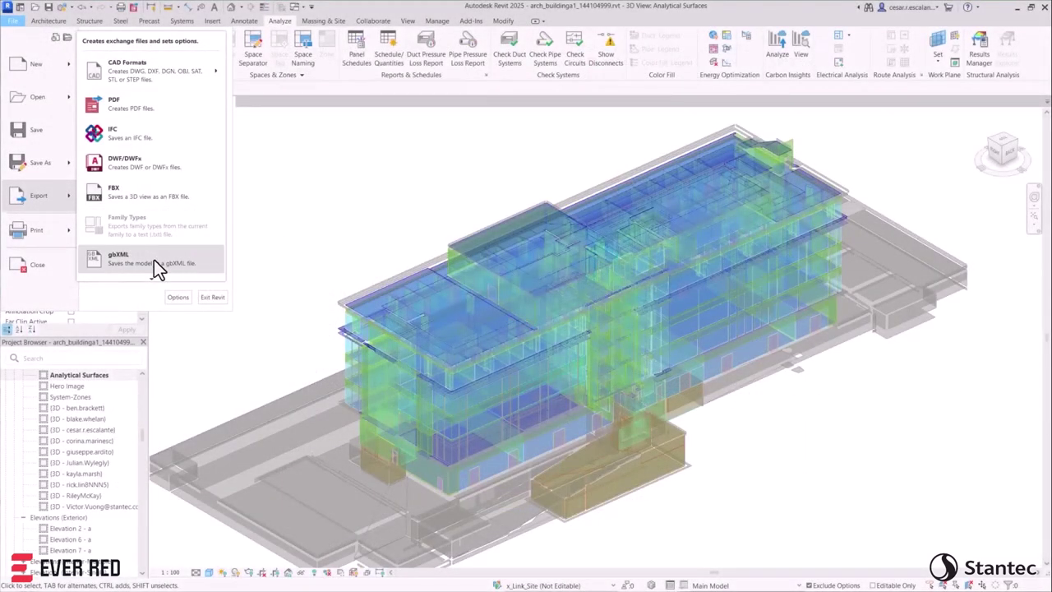
Step: Start a gbXML export of the analytical surfaces model, and open the location settings in the site model
click(154, 260)
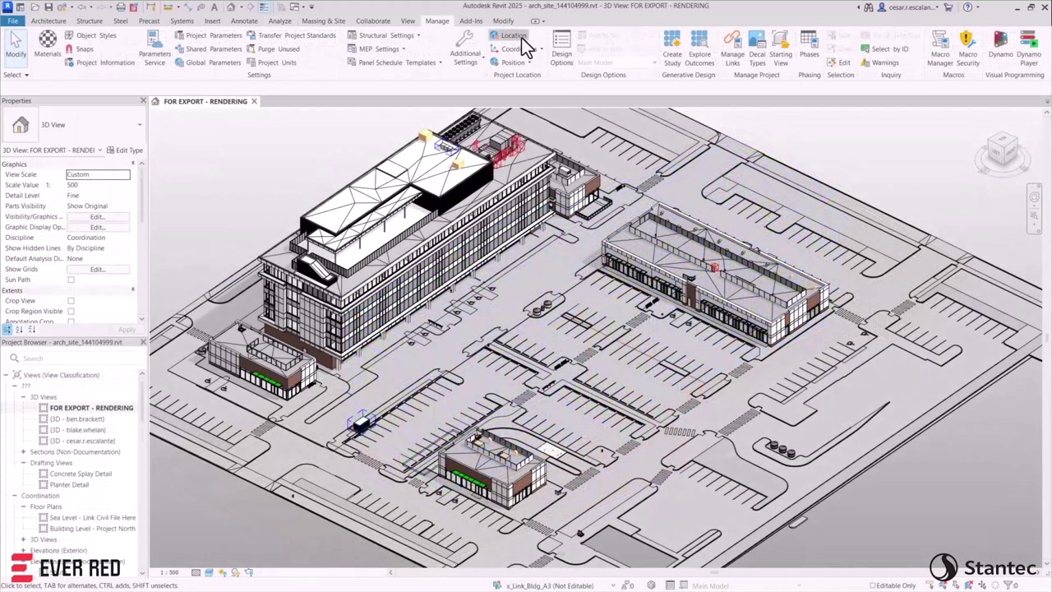
click(521, 37)
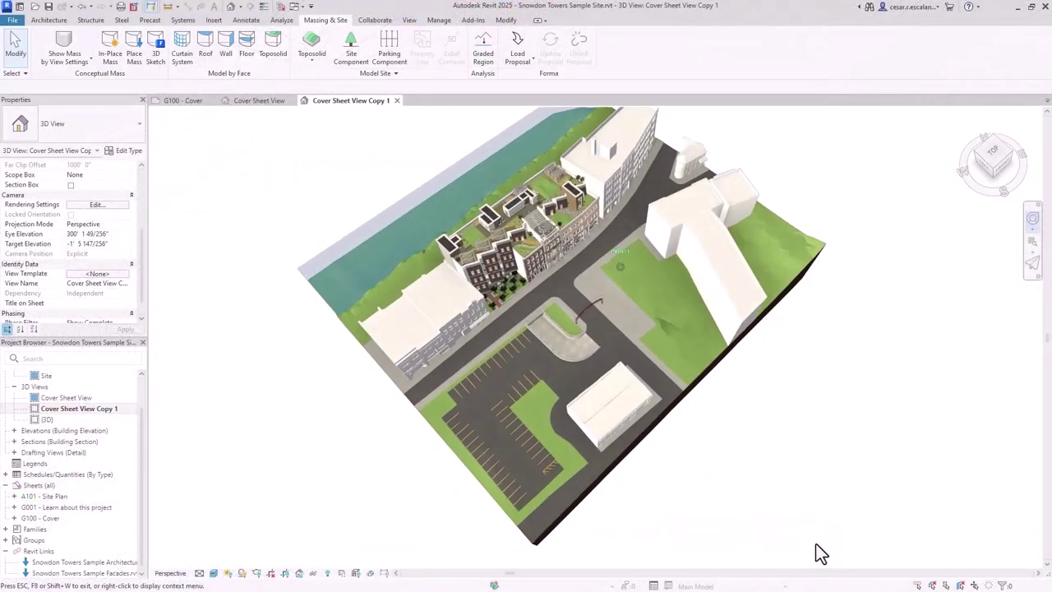
Step: Select the Grassland toposolid in the Snowdon Towers site view and temporarily isolate it
shift+middle_drag(817, 554, 219, 495)
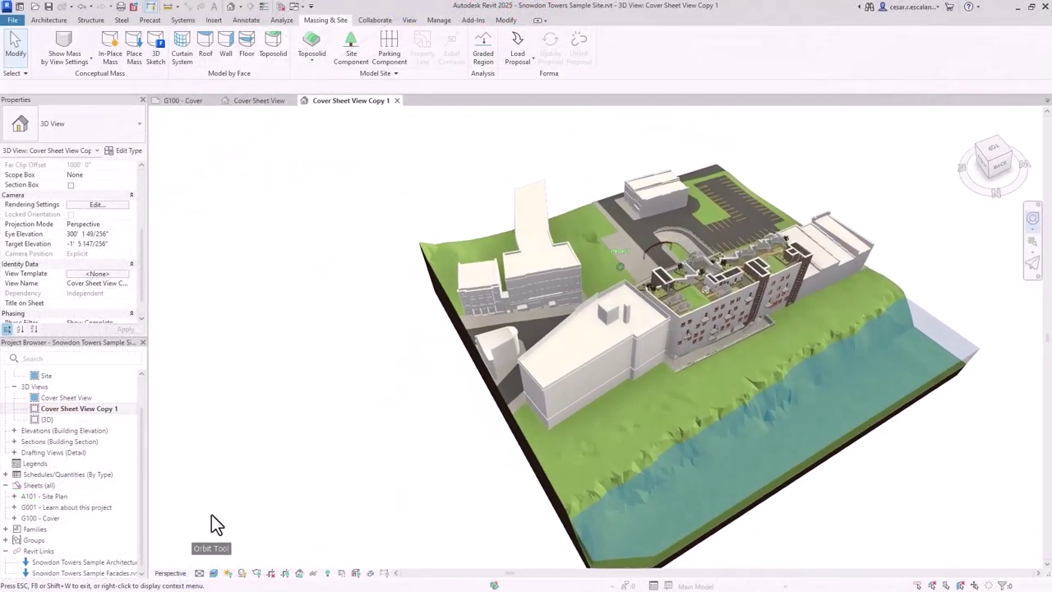
click(613, 447)
click(313, 573)
click(333, 563)
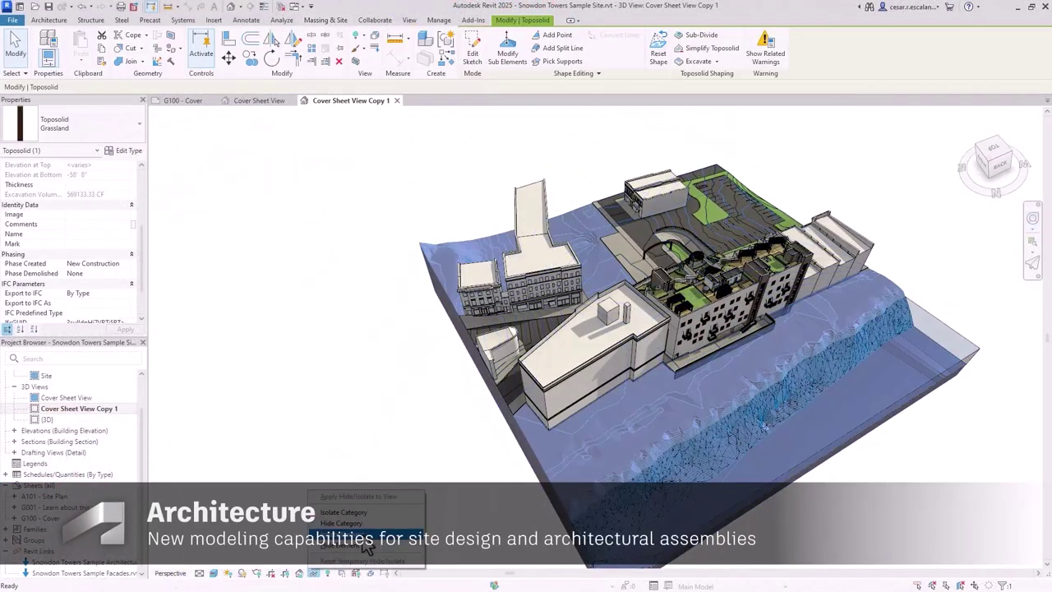
mouse_move(333, 567)
shift+middle_down()
mouse_move(428, 554)
mouse_move(372, 480)
mouse_move(388, 222)
shift+middle_up()
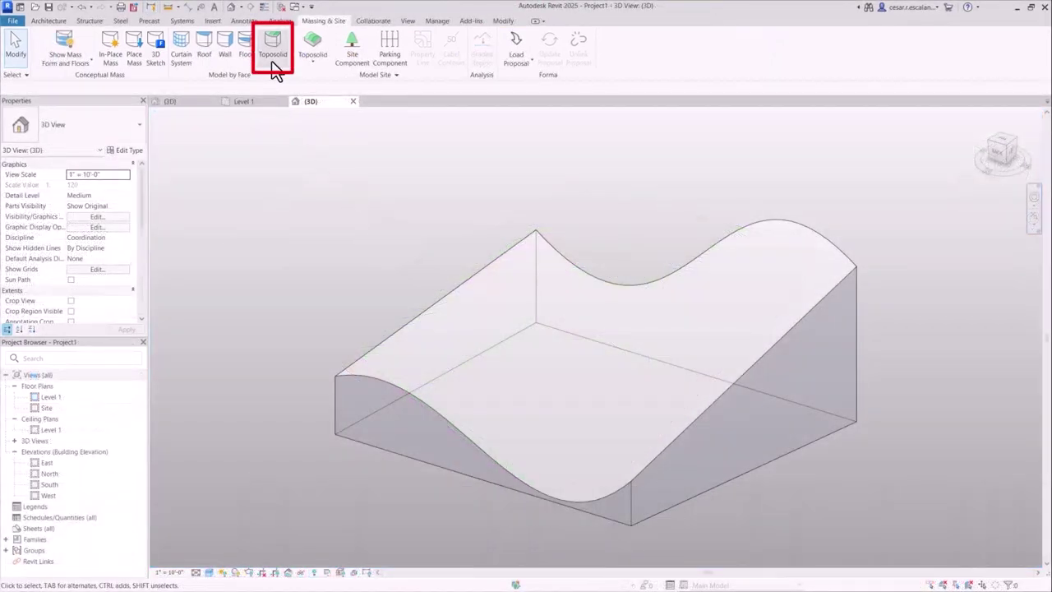
Step: Create a Grassland - 16" toposolid by face from the curved upper face of the mass
click(272, 62)
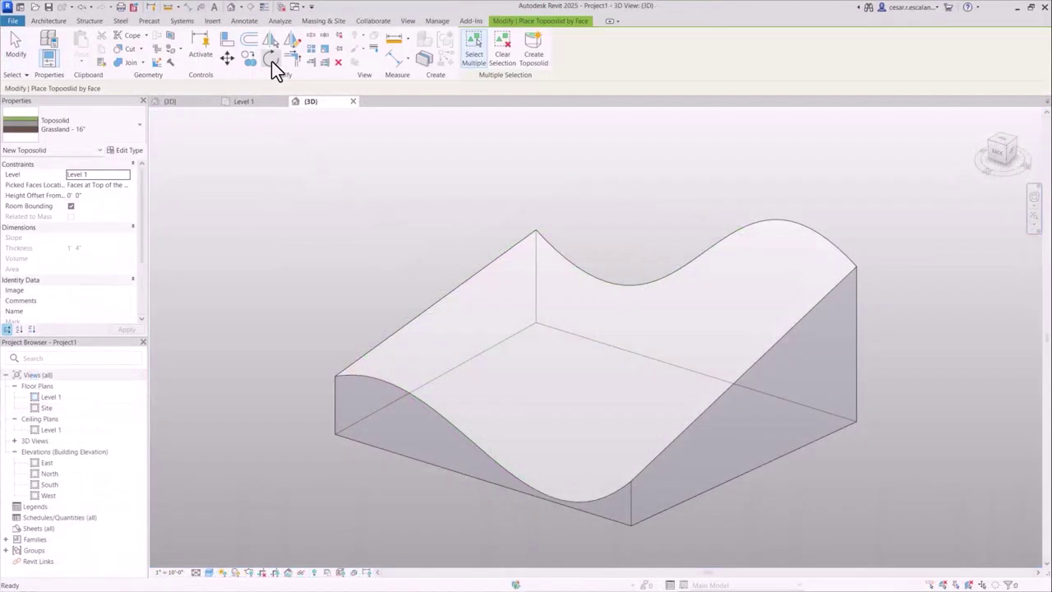
click(482, 279)
click(537, 63)
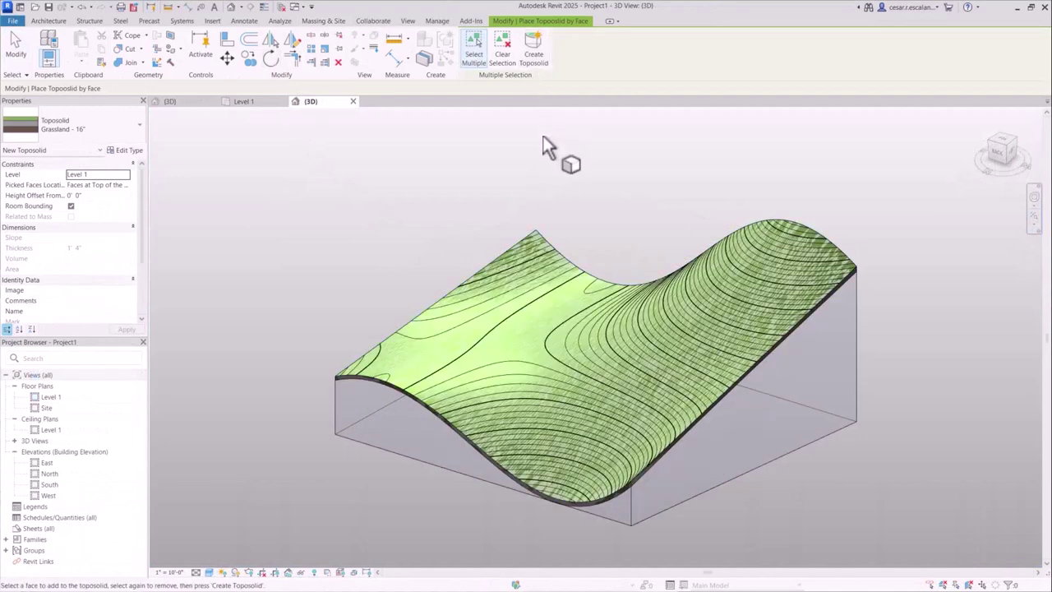
click(541, 236)
click(200, 235)
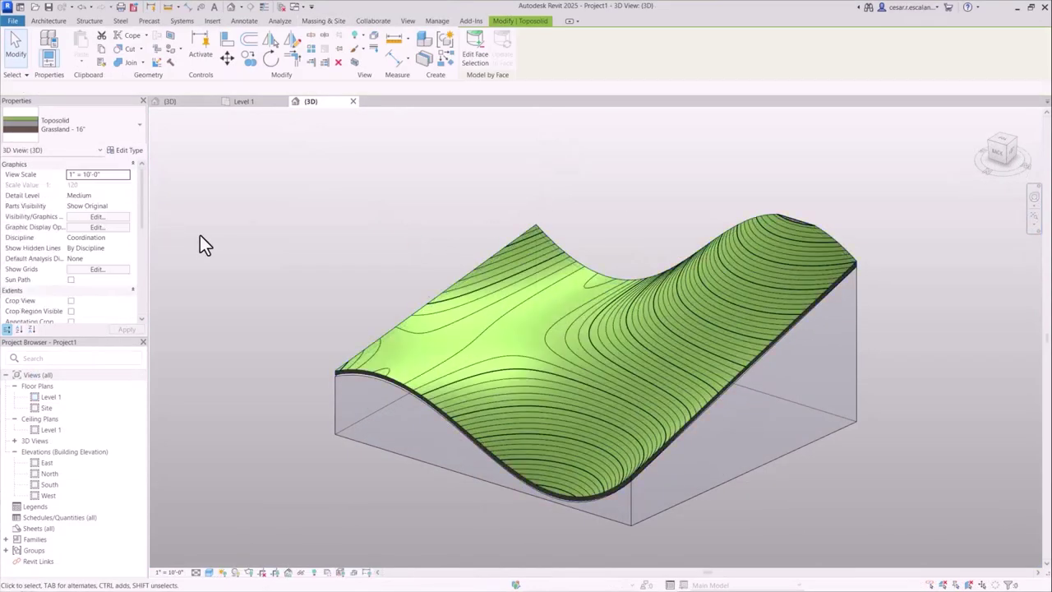
shift+middle_drag(300, 267, 640, 346)
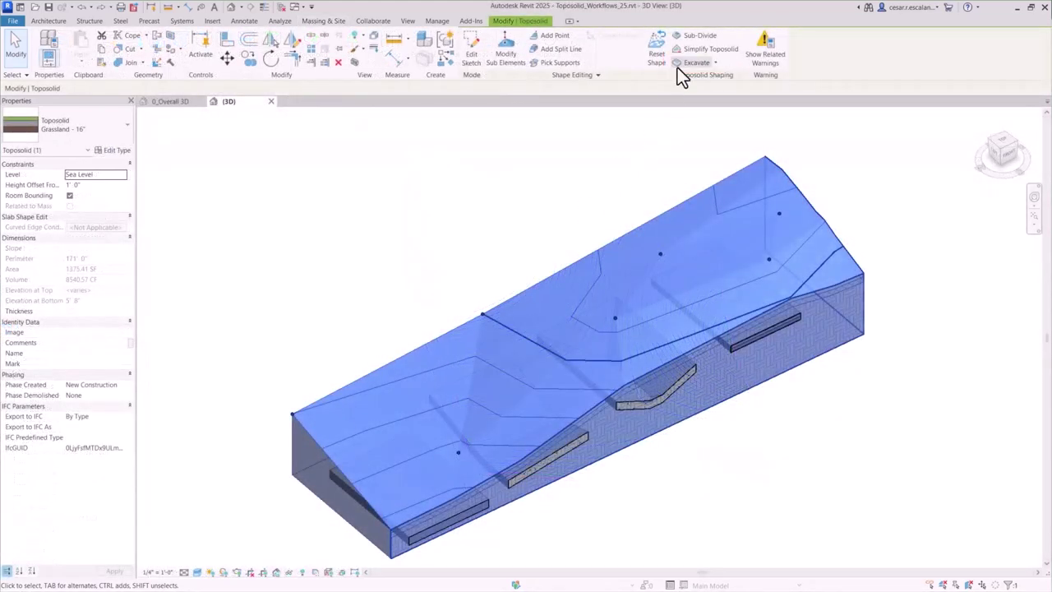
Step: Excavate the toposolid with the two lowest embedded slabs and the Generic - 9" roof
click(679, 65)
click(502, 526)
click(538, 493)
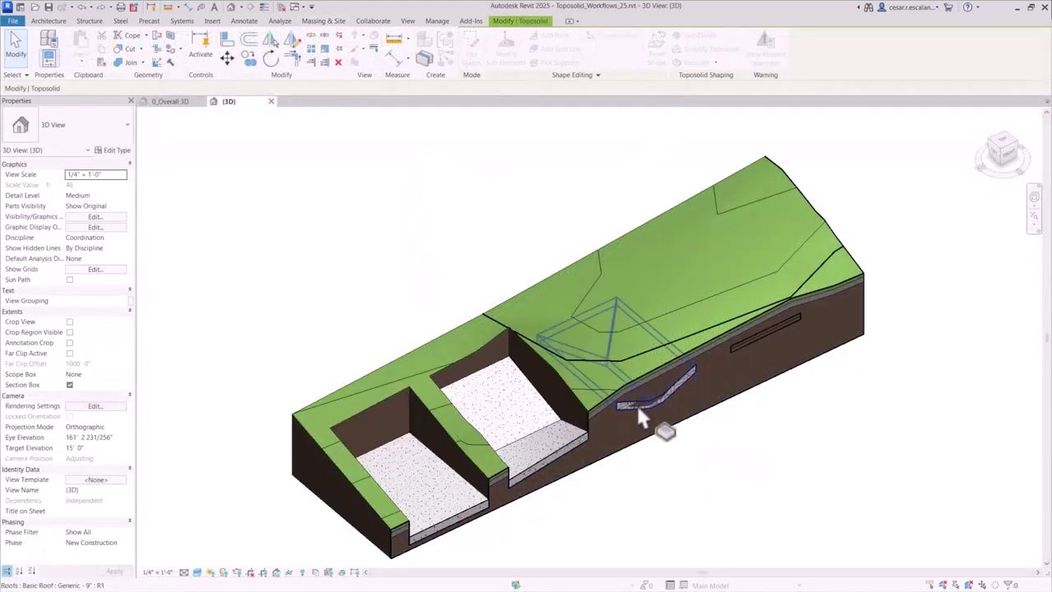
click(639, 411)
shift+middle_drag(770, 457, 595, 583)
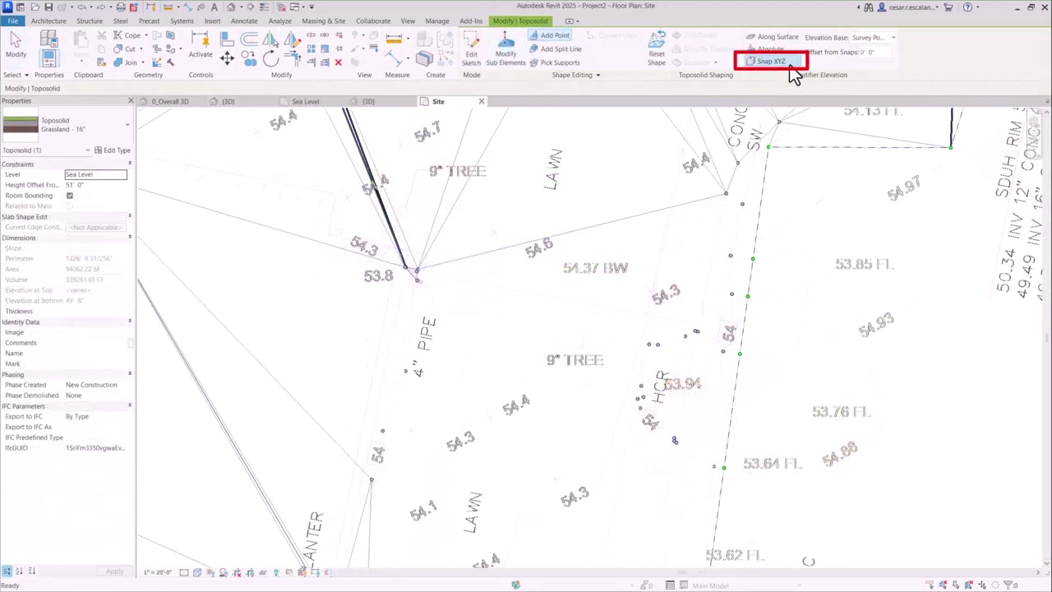
Step: Add shape points to the site toposolid at the survey drawing's spot elevation marks using Snap XYZ
click(493, 233)
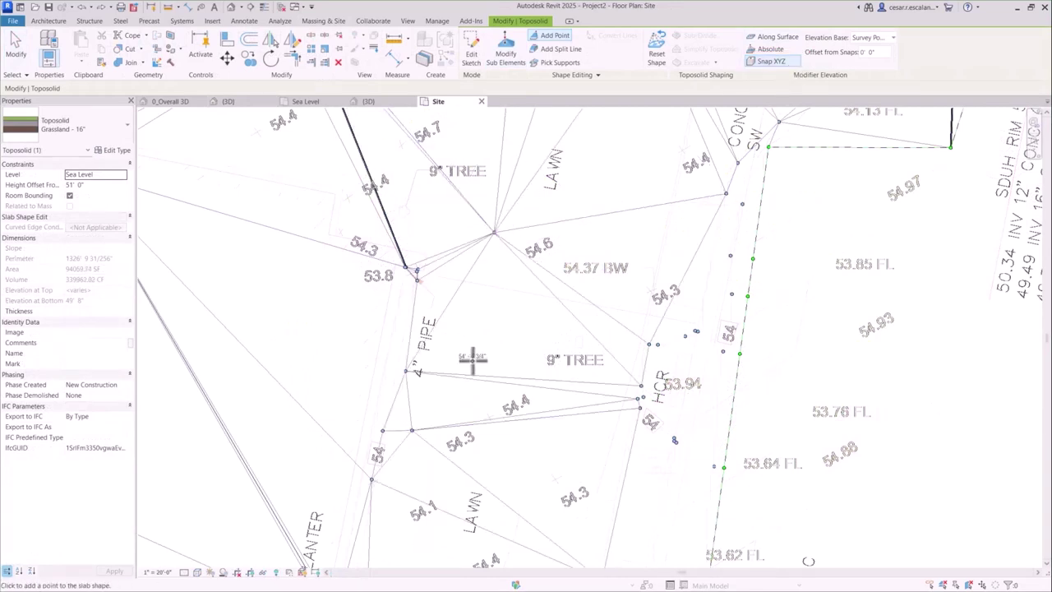
click(489, 417)
click(555, 477)
click(652, 290)
click(681, 150)
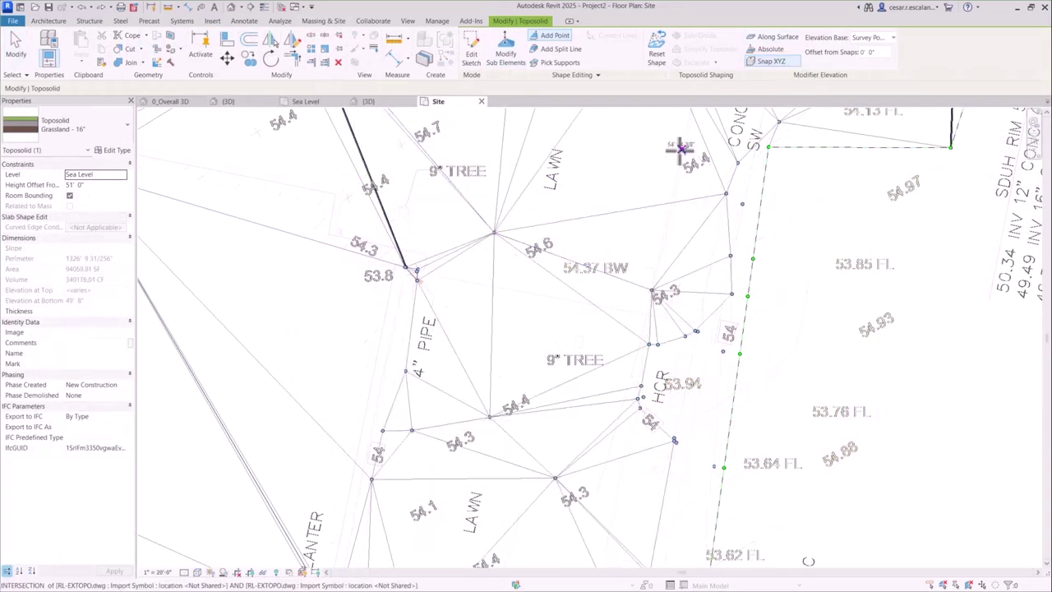
click(349, 198)
click(340, 230)
key(Escape)
key(Escape)
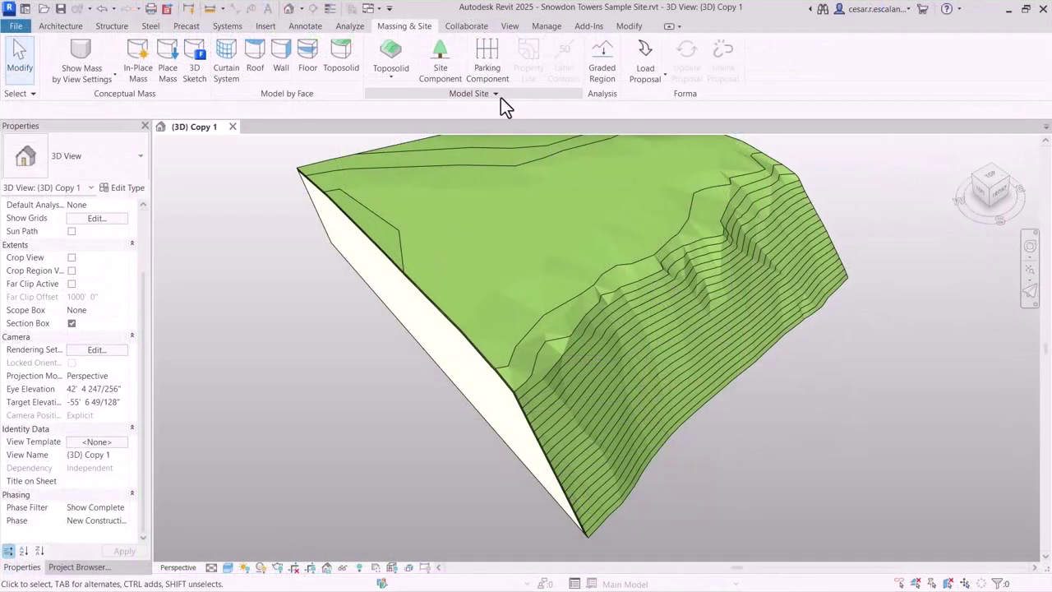
Step: Enable Toposolid Smooth Shading for the terrain in the 3D view
click(500, 101)
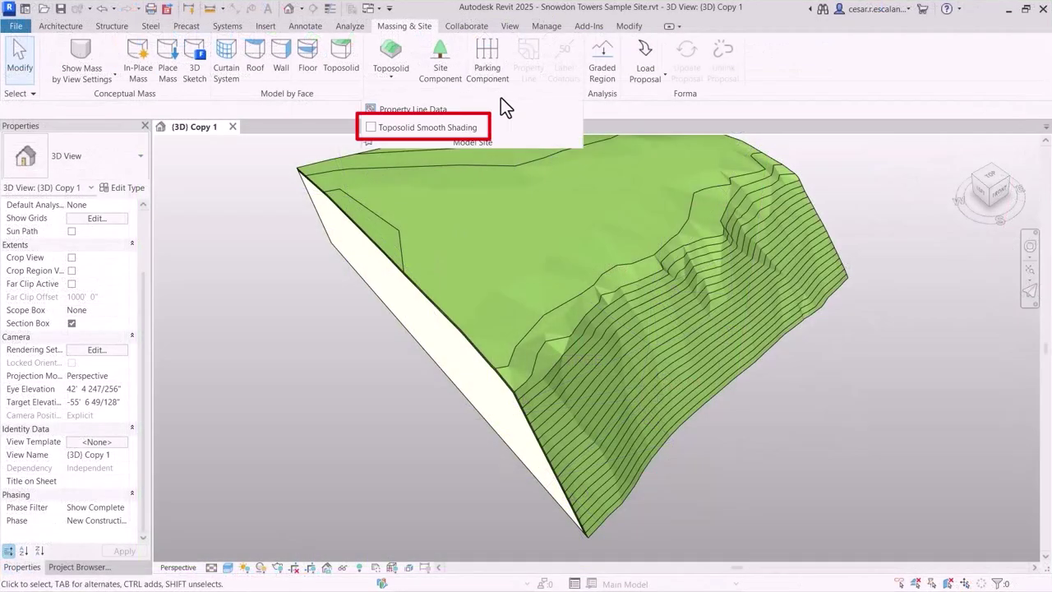
click(370, 128)
click(634, 349)
mouse_move(634, 350)
shift+middle_down()
mouse_move(751, 486)
mouse_move(566, 455)
mouse_move(472, 486)
mouse_move(493, 493)
shift+middle_up()
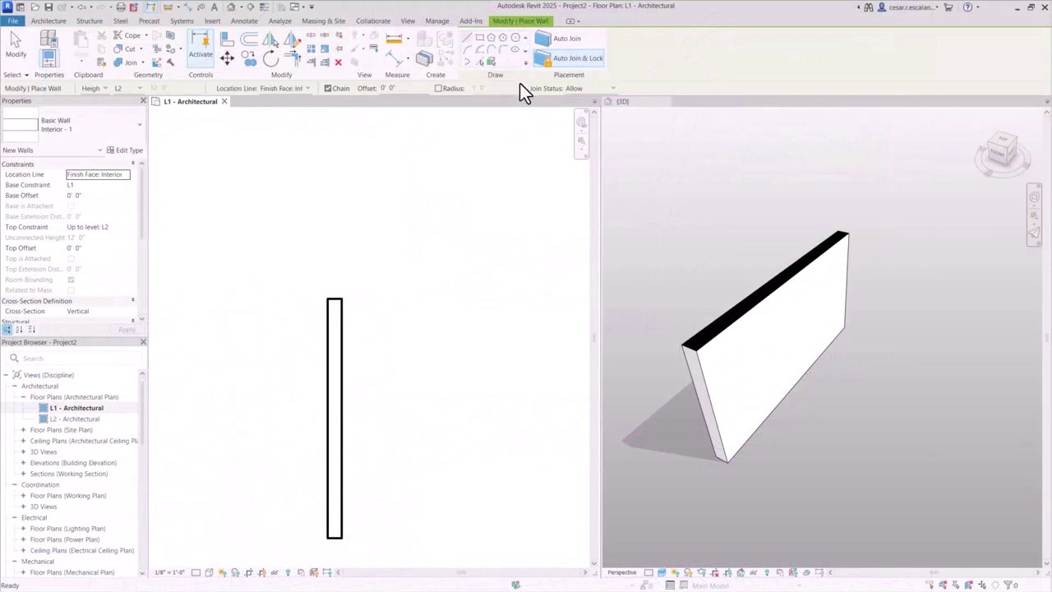
Step: Draw two more Interior - 1 walls with Auto Join & Lock, each stepped against the face of the previous wall
click(341, 425)
click(342, 229)
key(Escape)
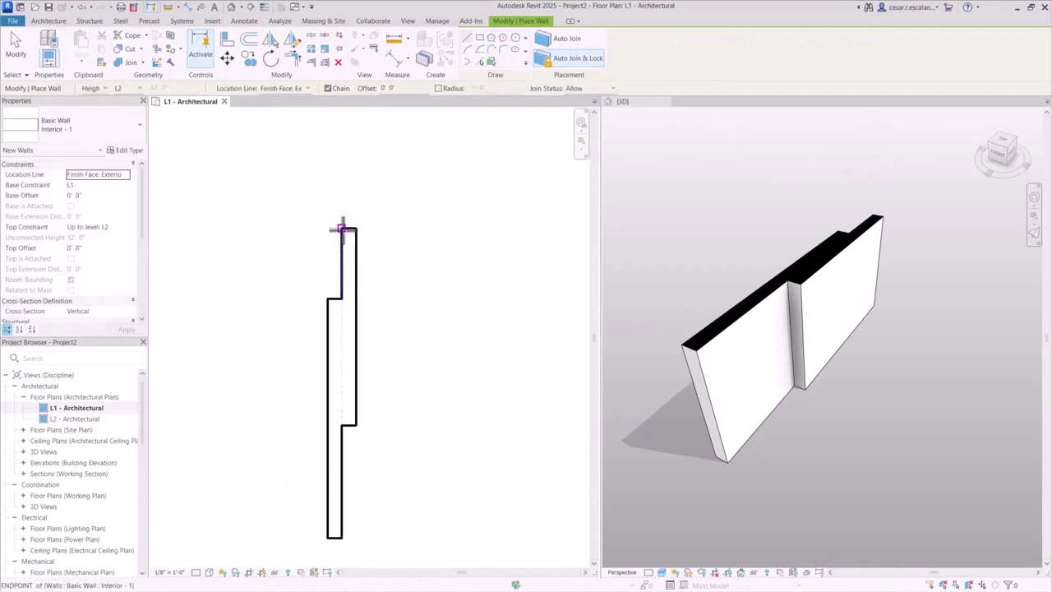
click(356, 353)
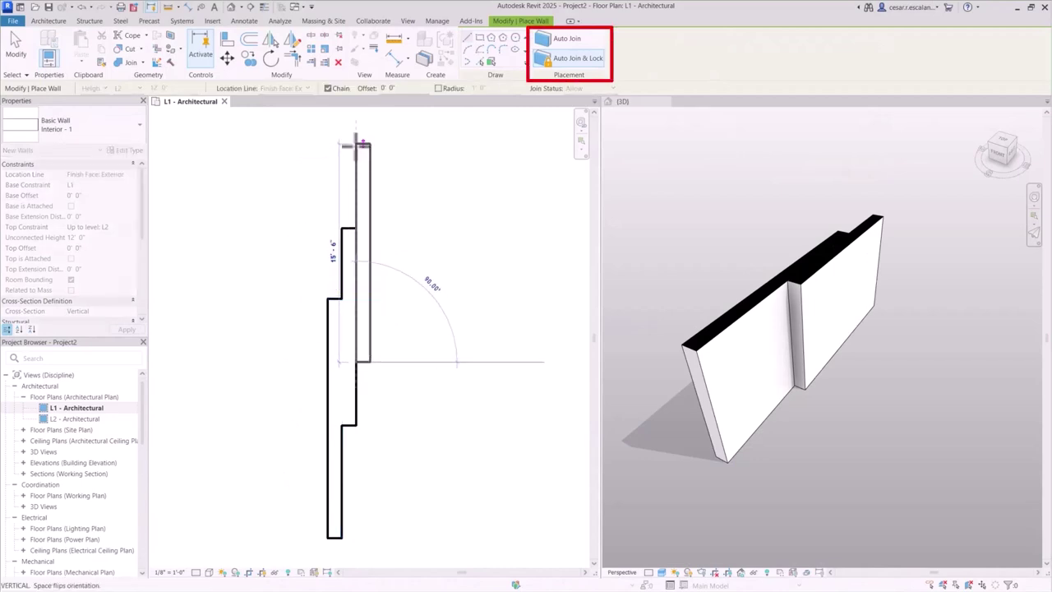
click(355, 145)
key(Escape)
key(Escape)
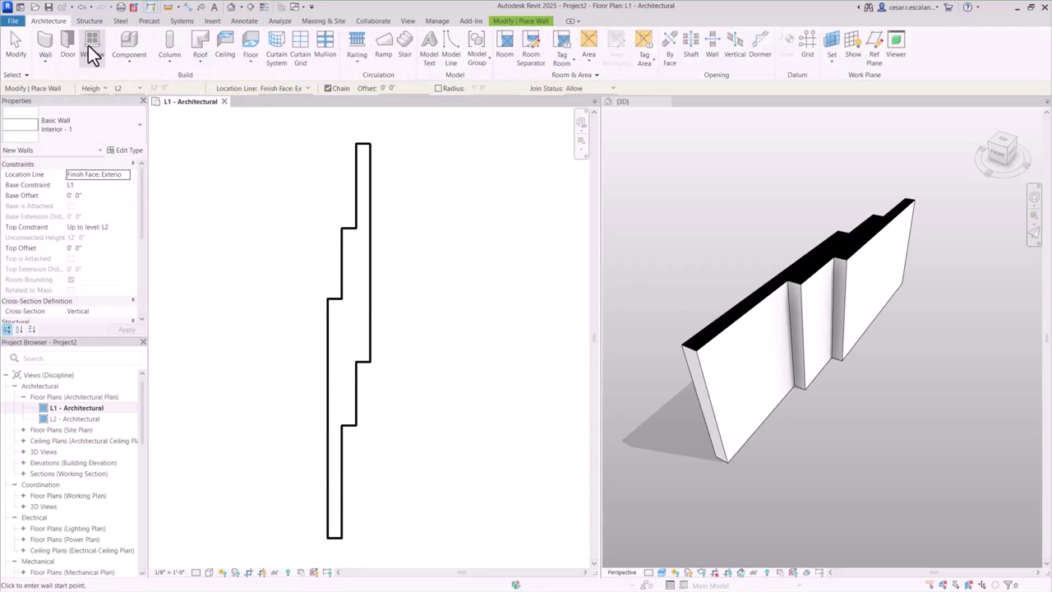
Step: Place a window through the overlapping section of the three joined walls in the L1 plan
click(88, 46)
click(347, 334)
key(Escape)
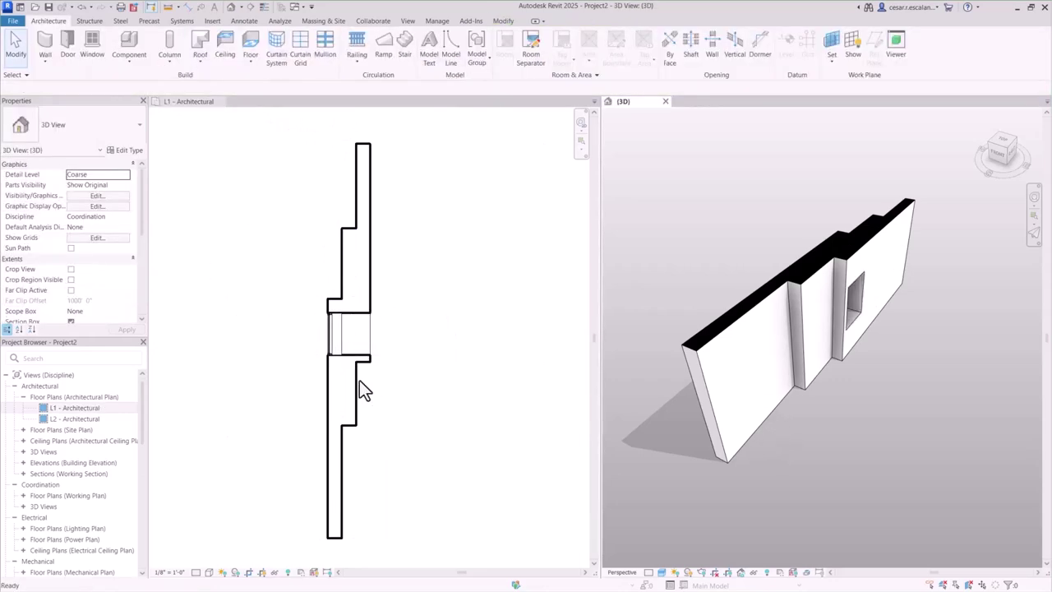
Step: Move one of the locked parallel walls sideways in the L1 plan together with its joined walls
click(353, 396)
mouse_move(354, 396)
mouse_down()
mouse_move(411, 383)
mouse_move(454, 417)
mouse_move(370, 390)
mouse_up()
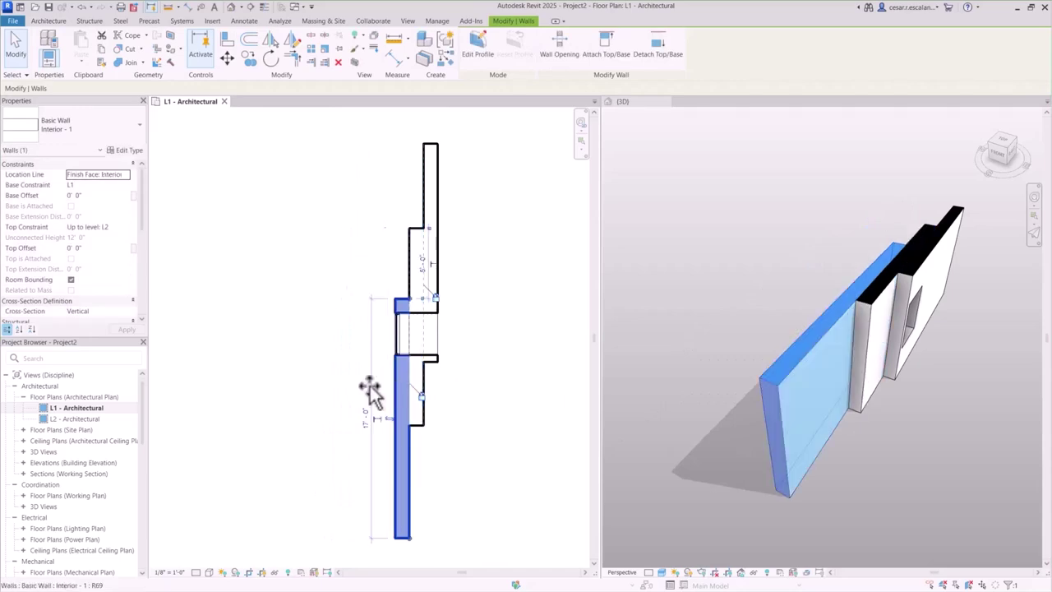
shift+middle_drag(677, 375, 870, 355)
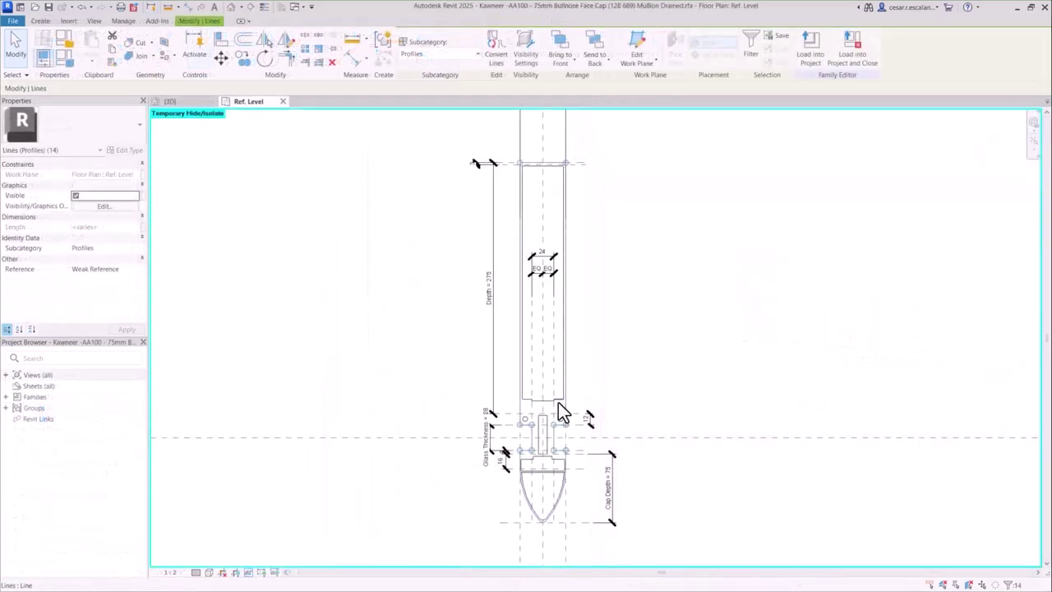
Step: Examine the mullion's profile lines in plan and the Kawneer curtain wall mullion assembly in 3D
key(Tab)
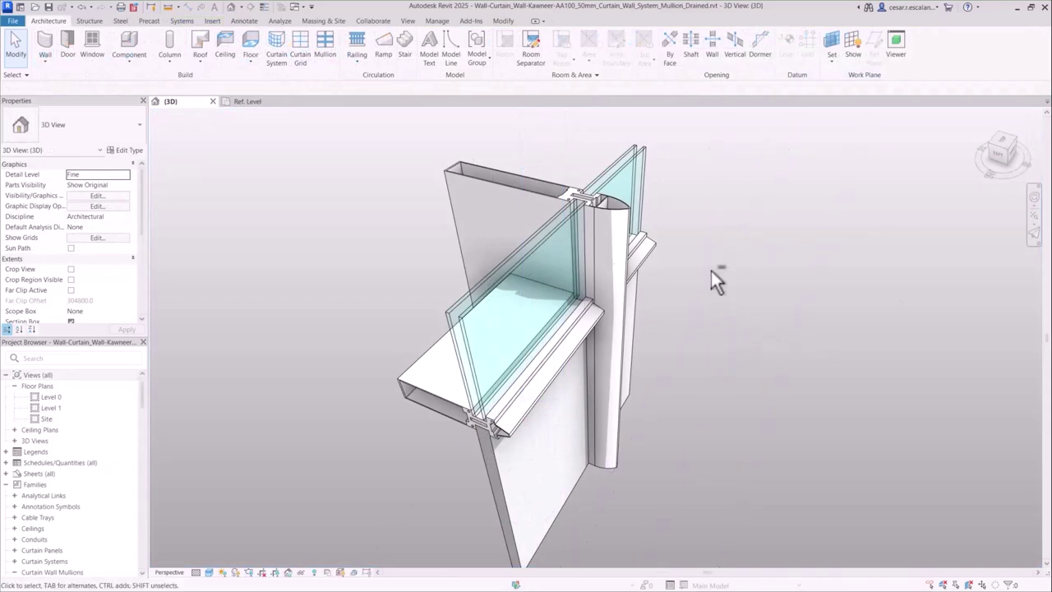
shift+middle_drag(712, 271, 369, 309)
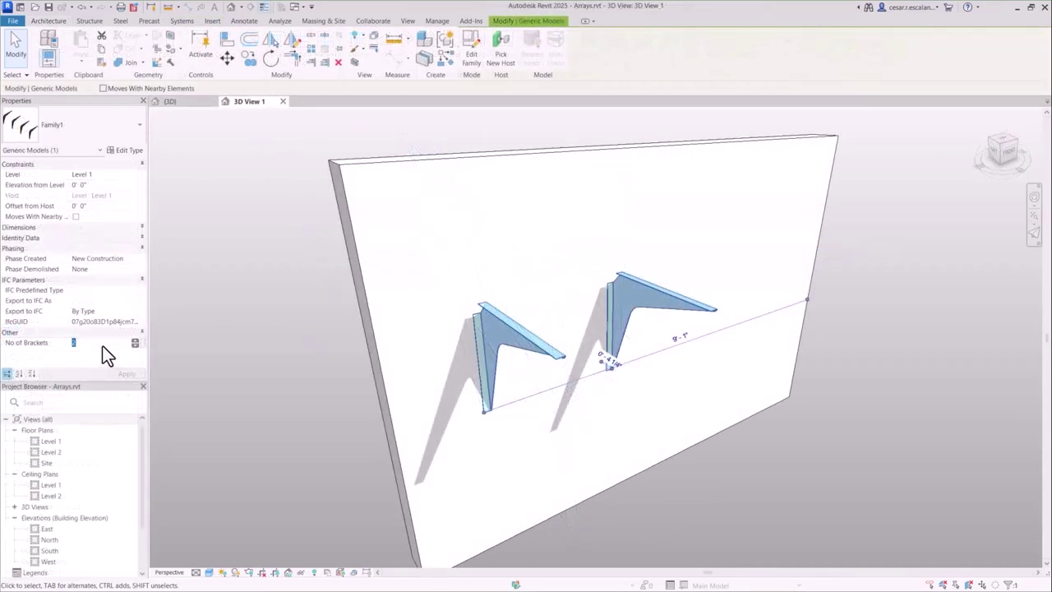
Step: Set the wall bracket family's No of Brackets to 1
text(1)
click(128, 374)
click(120, 374)
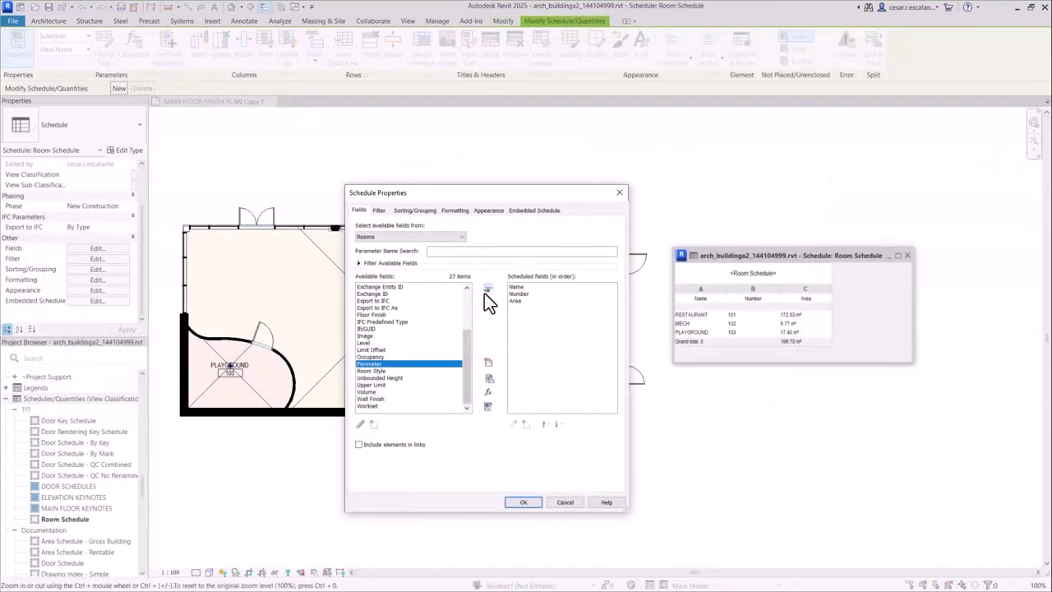
Step: Add the Perimeter field to the Room Schedule after Area
click(488, 291)
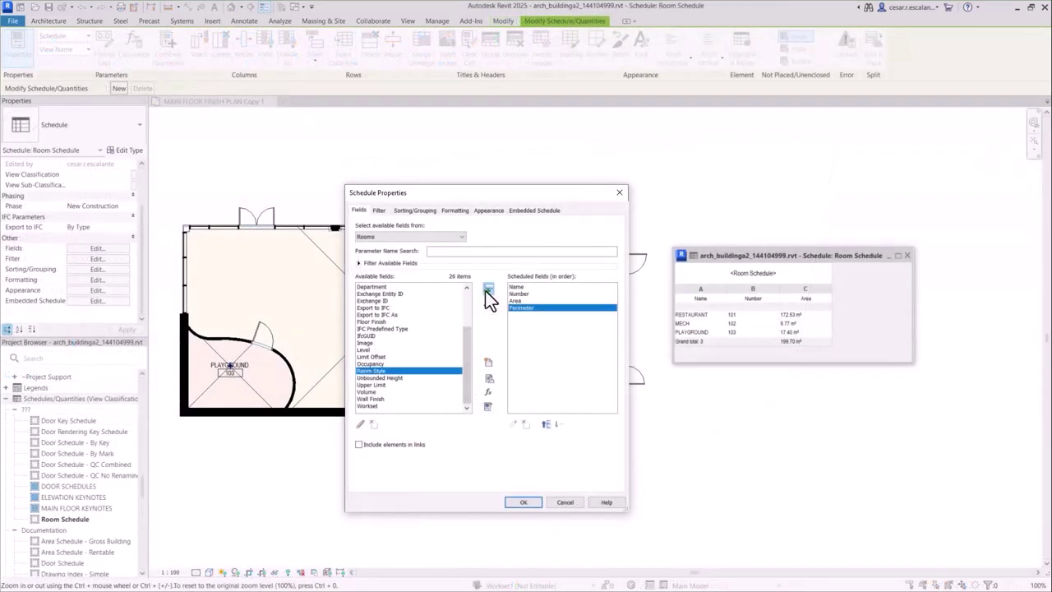
click(530, 502)
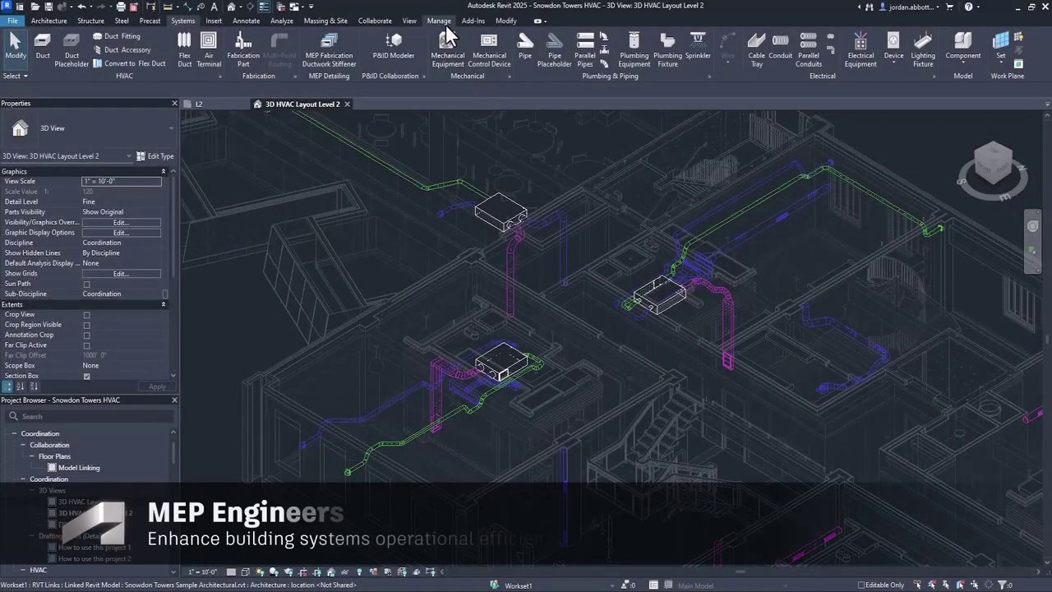
Step: In the building operating schedules, edit the morning percentages from 8:00 am for Large Assembly Hall Occupancy - 8 AM to 10 PM
click(446, 23)
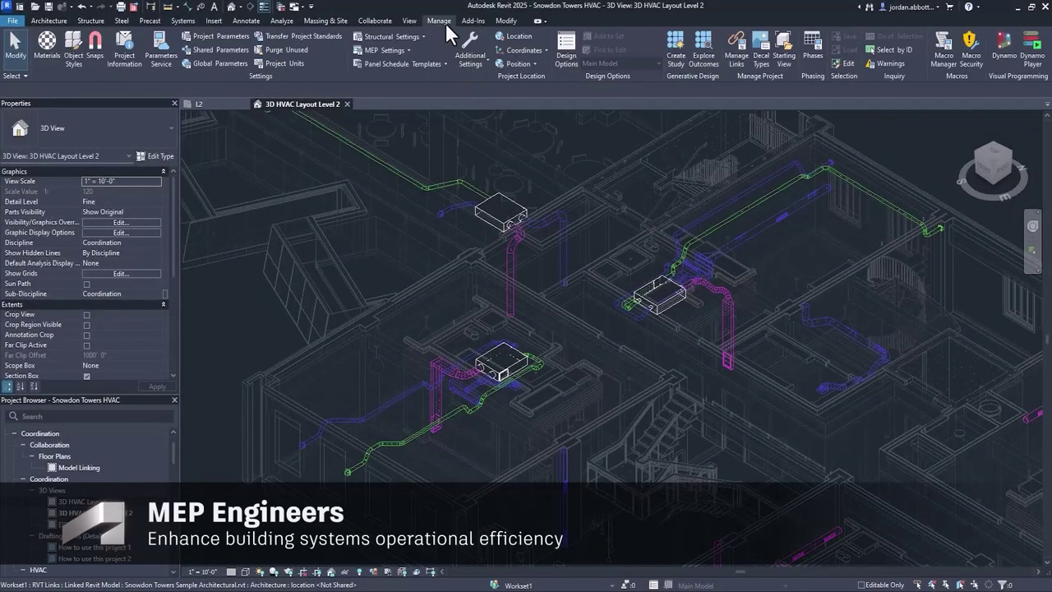
click(405, 50)
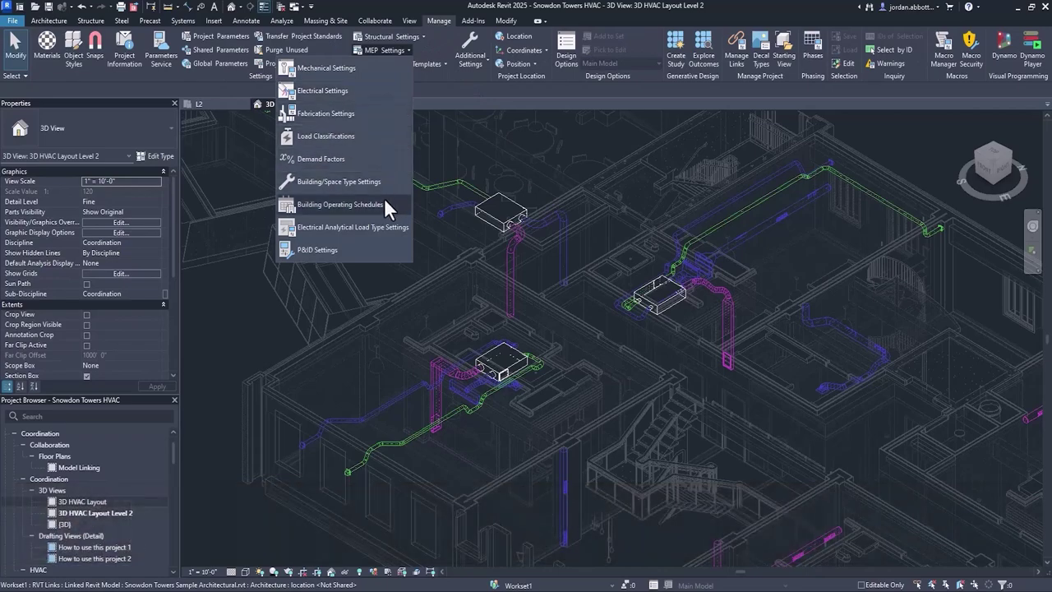
click(384, 203)
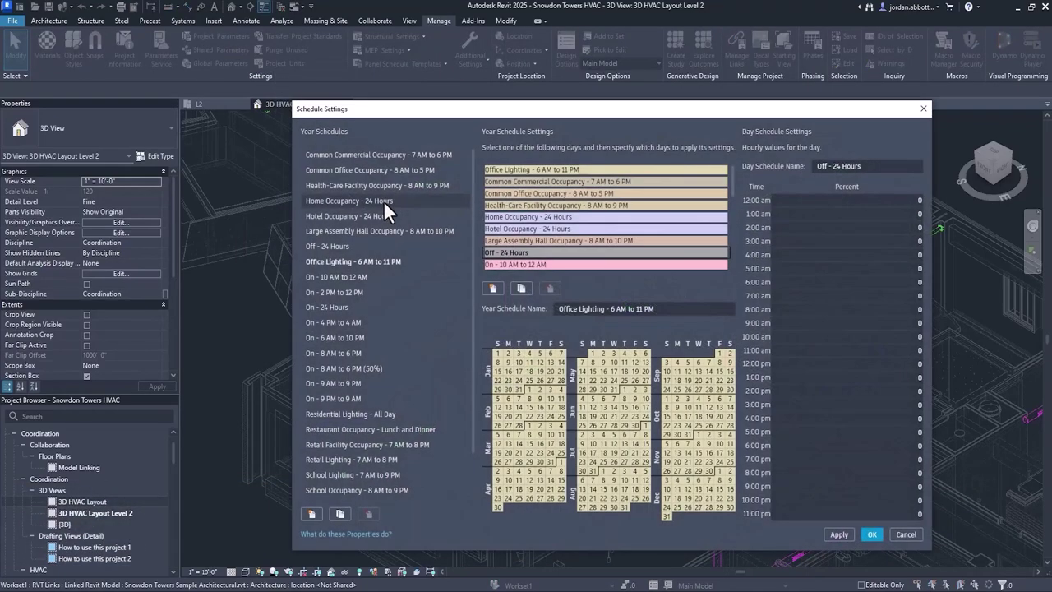
click(385, 231)
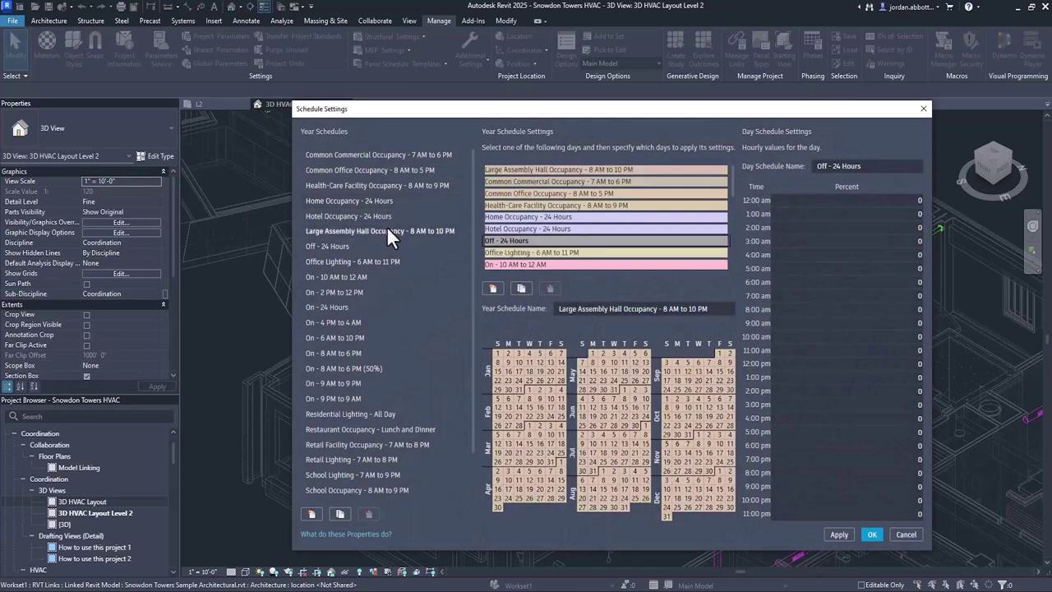
click(491, 169)
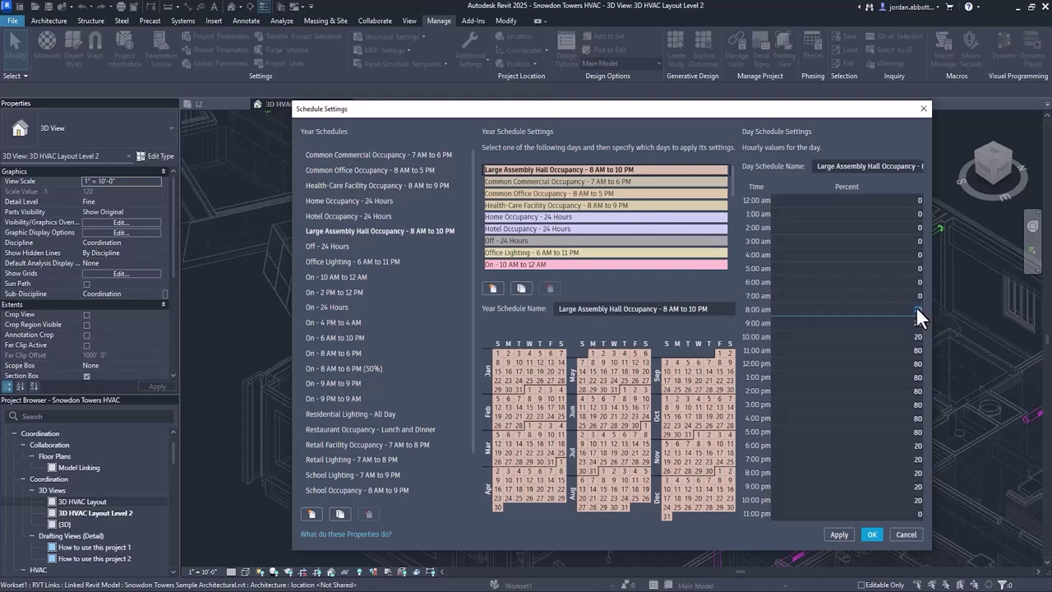
text(515)
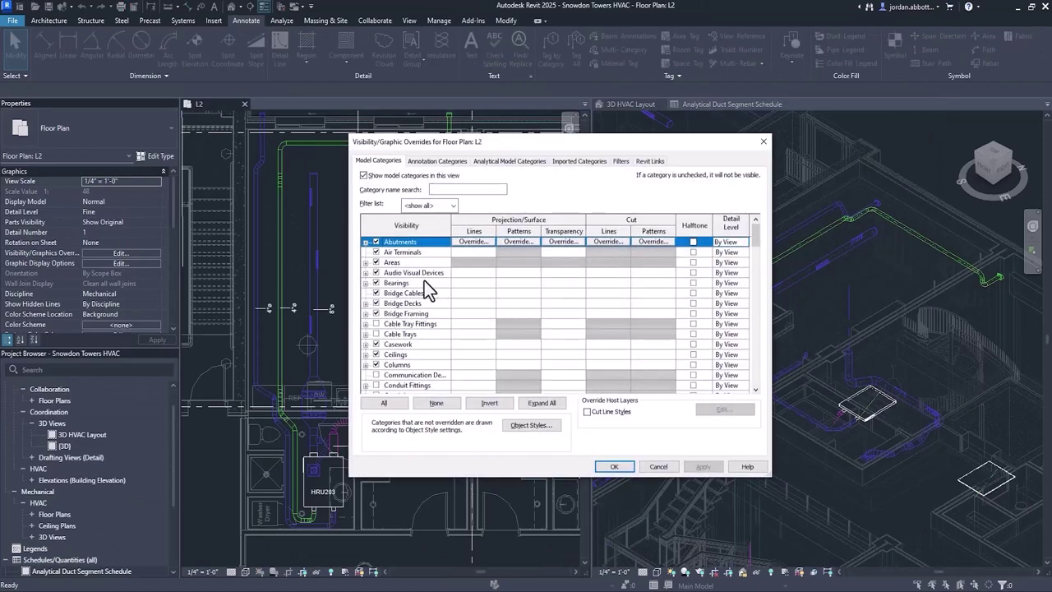
Step: Turn on the analytical duct and pipe segment categories in the L2 floor plan's visibility overrides
click(510, 161)
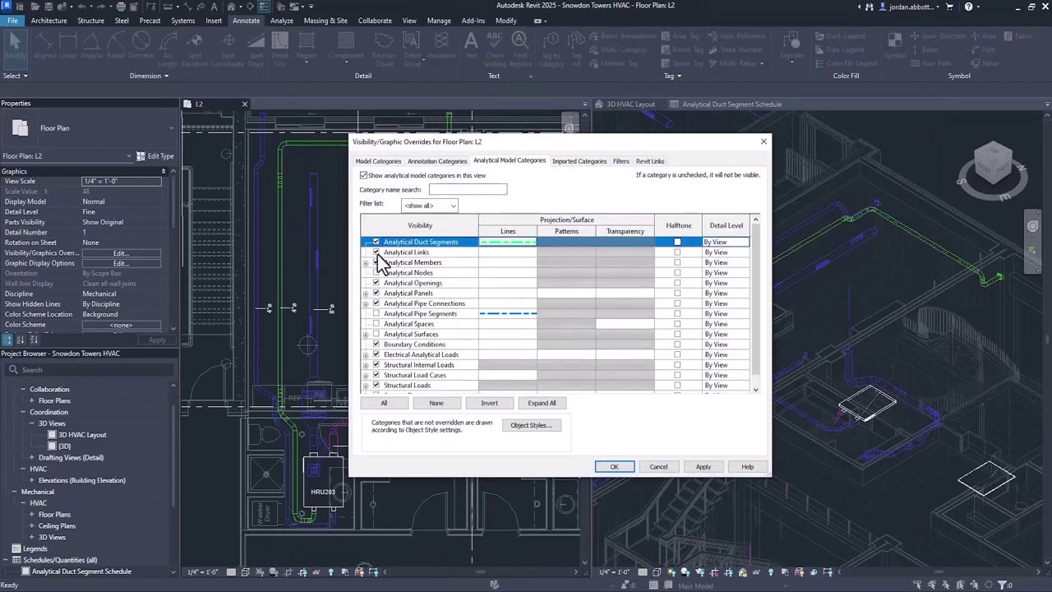
click(376, 313)
click(608, 466)
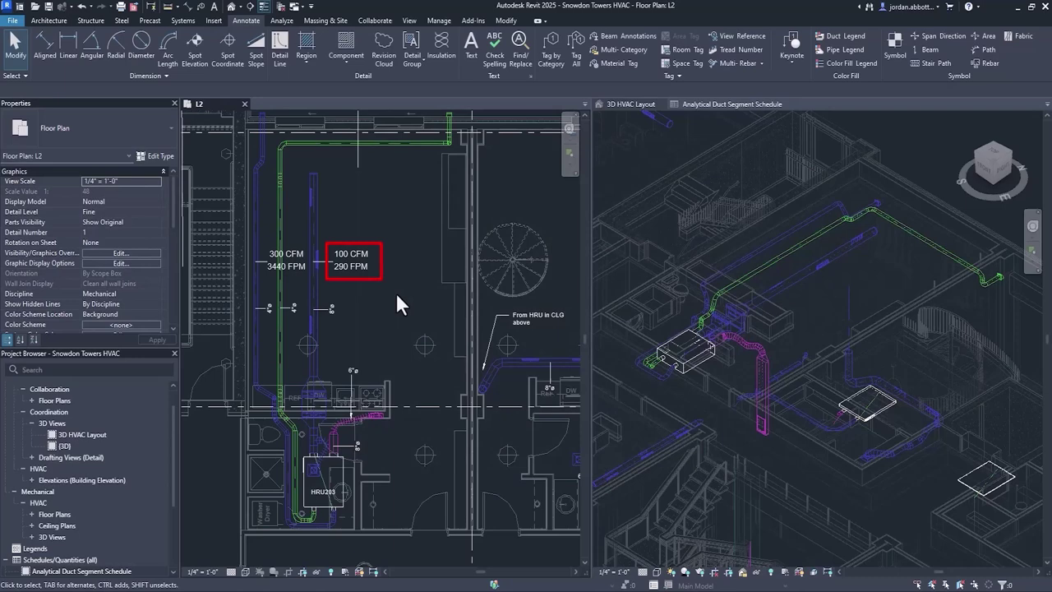
Step: View the Analytical Duct Segment Schedule and examine the mechanical flow properties of the vertical supply duct segment in L2
click(701, 106)
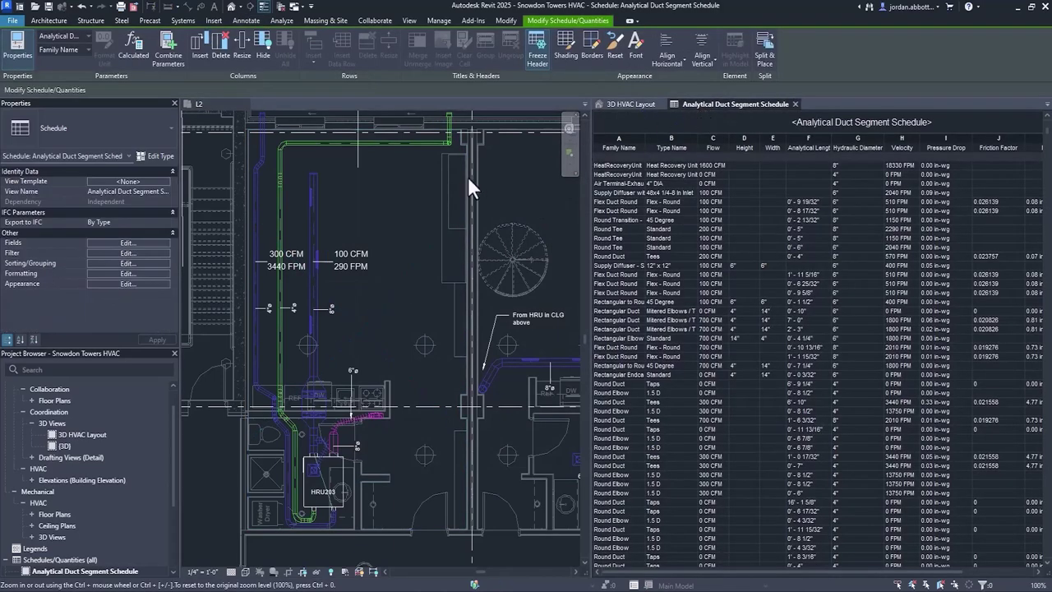
click(314, 219)
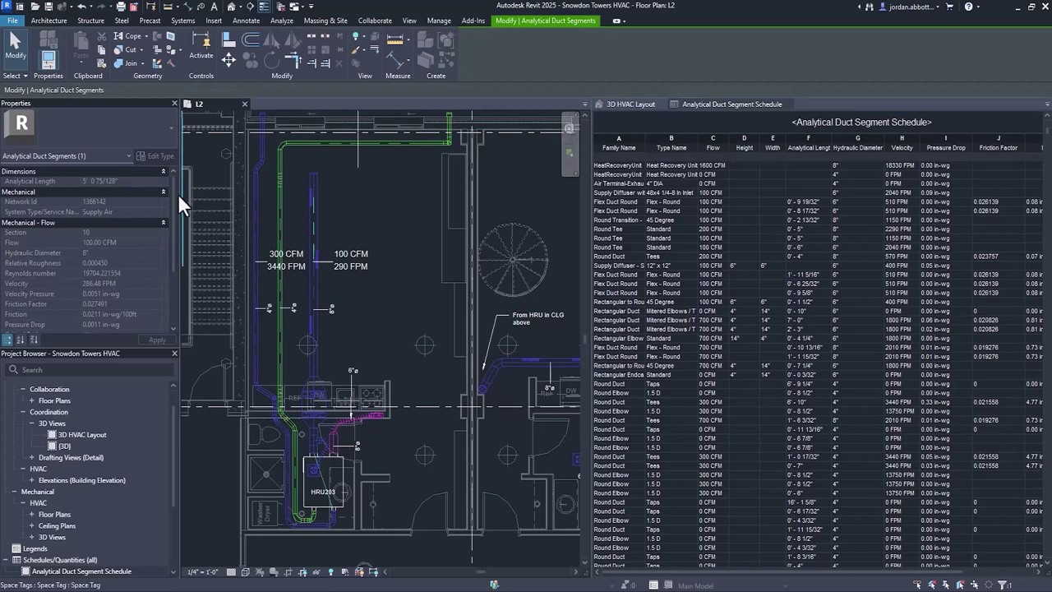
drag(174, 193, 175, 245)
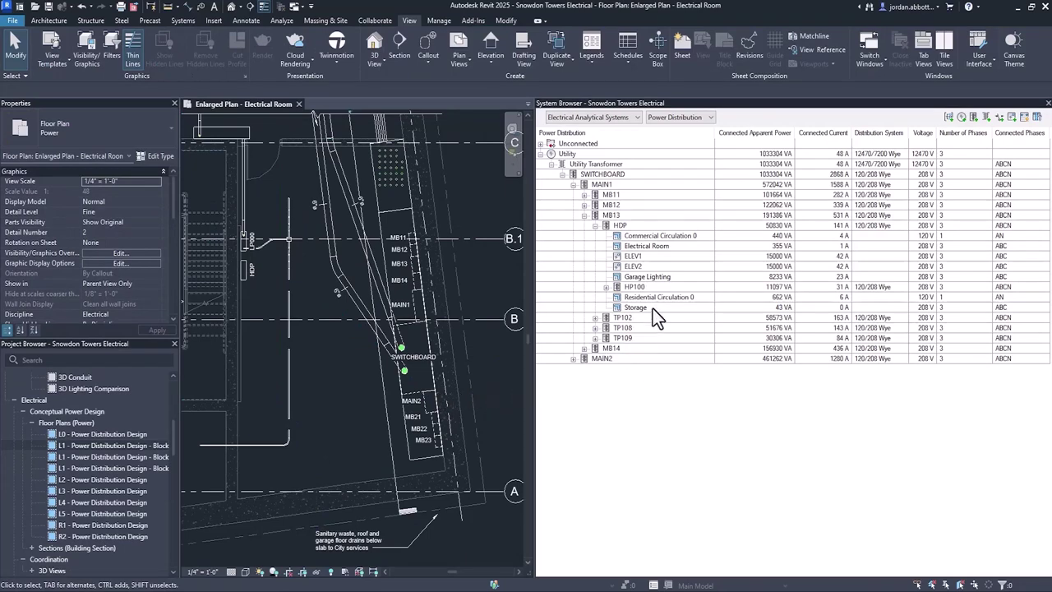
Step: Set the number of phases of the Storage load under the HDP panel to 1
click(635, 307)
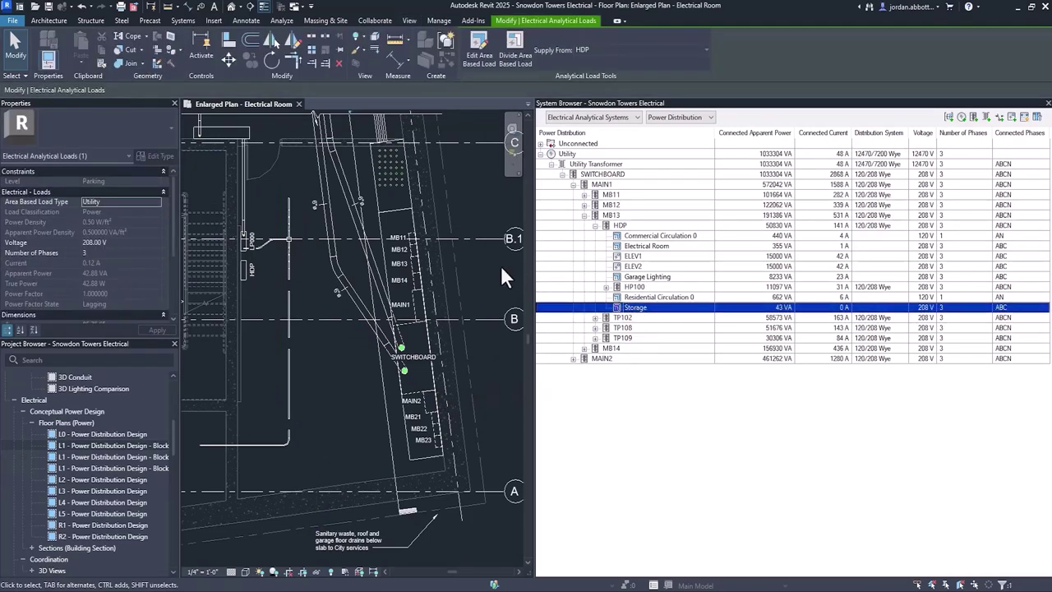
click(157, 250)
click(114, 260)
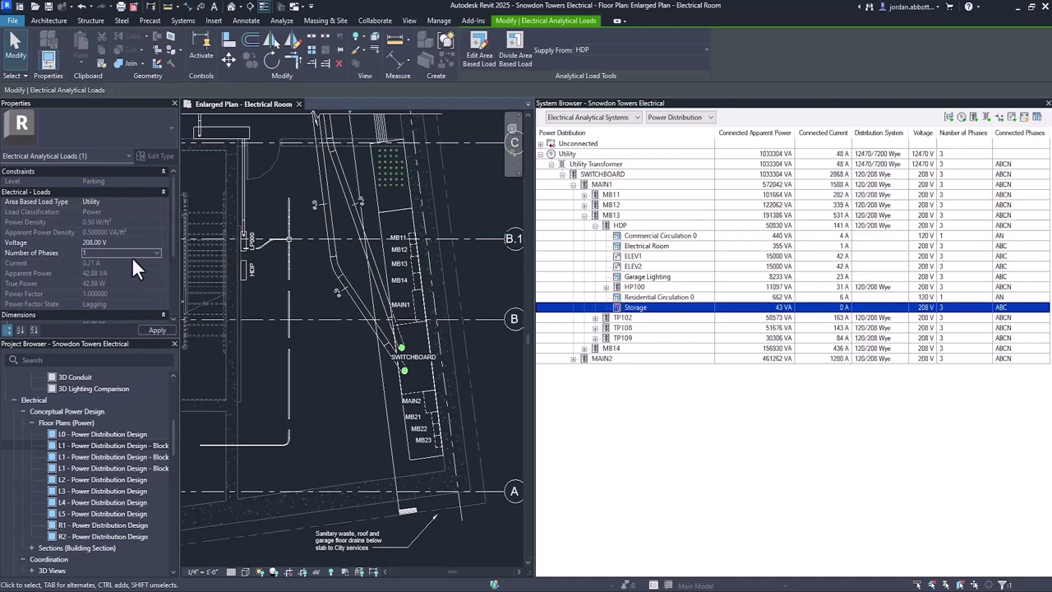
click(631, 288)
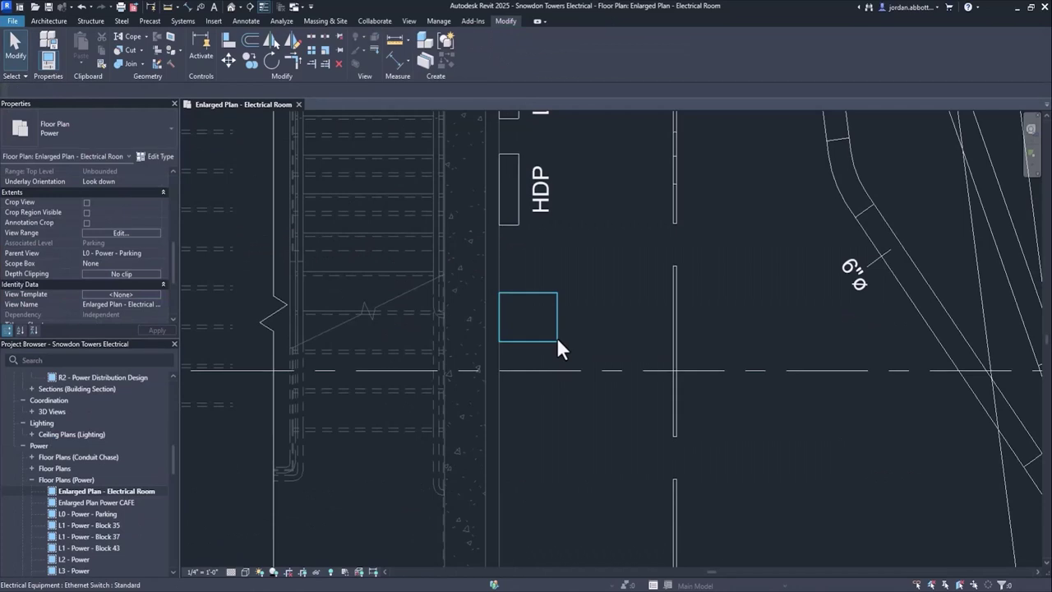
Step: Pick the Ethernet Switch below HDP in the electrical room plan, and open the Data Panel schedule template's options
click(555, 339)
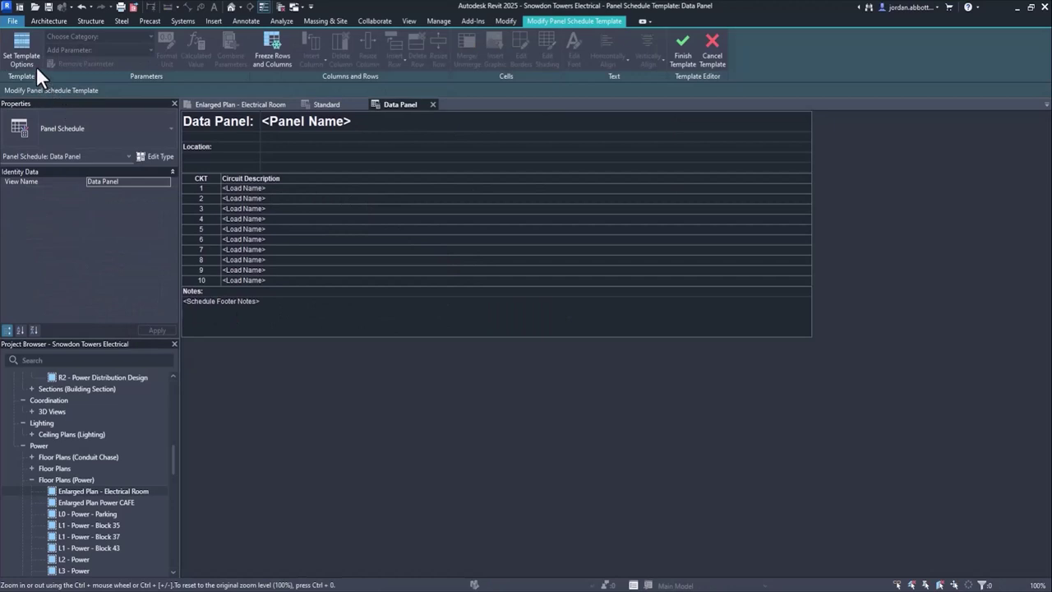
click(21, 48)
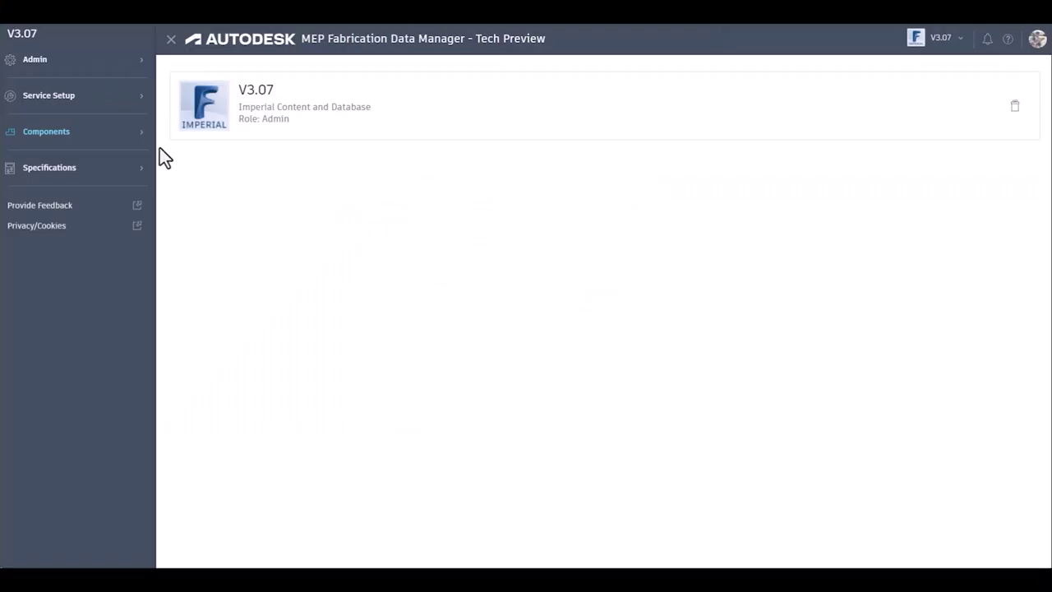
Step: In MEP Fabrication Data Manager, open the part 0916XL - Copper 90 Elbow (P) and examine its body geometry
click(140, 134)
click(45, 153)
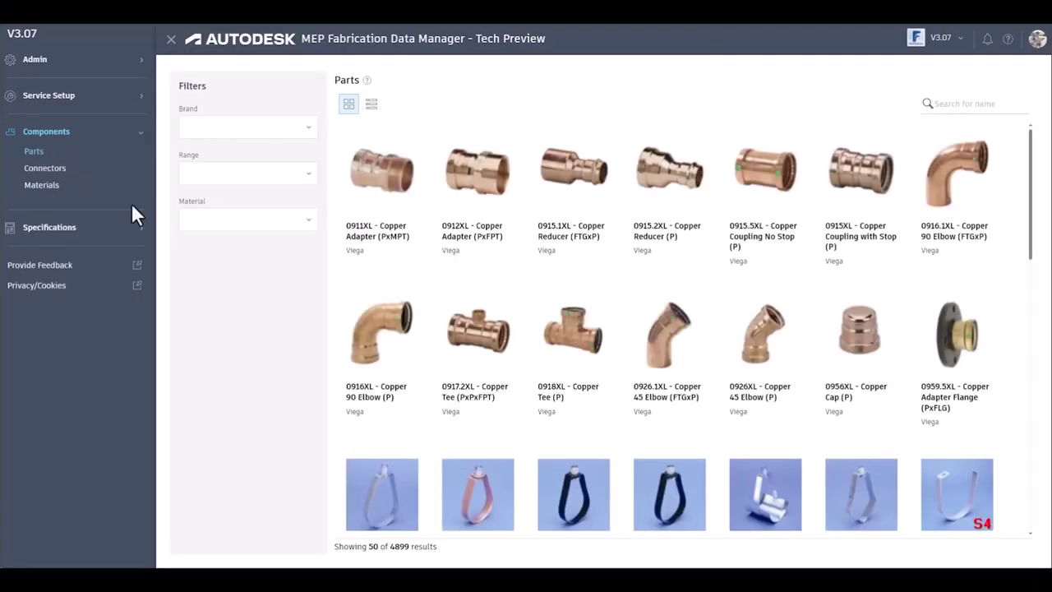
click(359, 375)
double_click(359, 375)
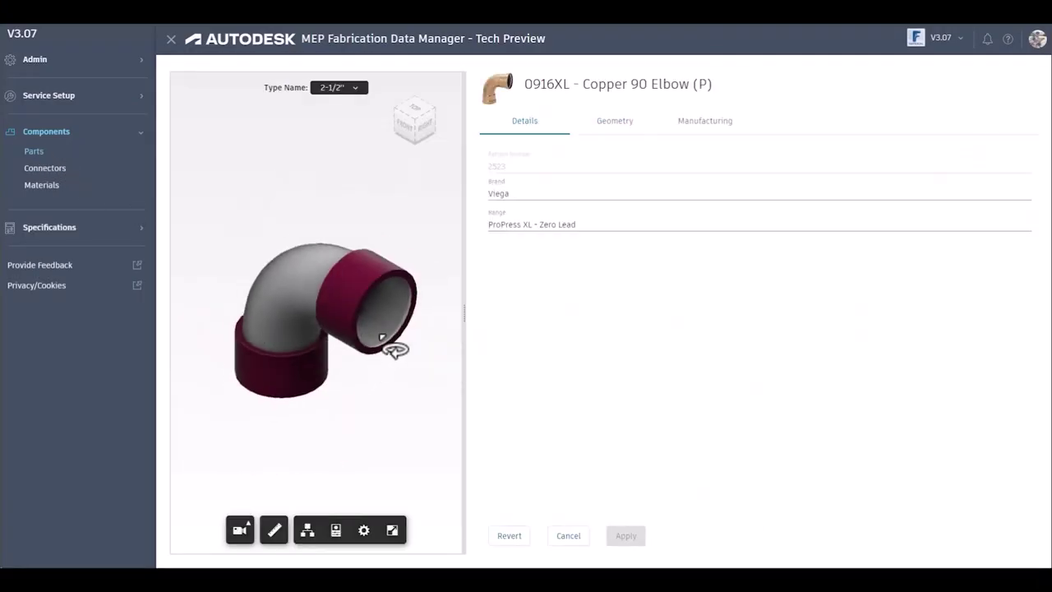
click(614, 132)
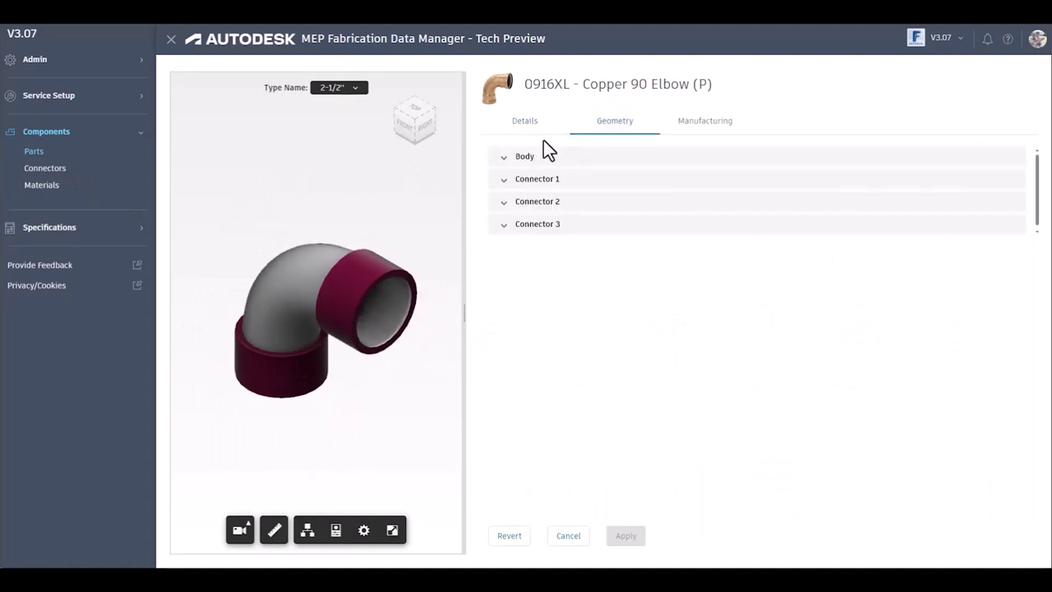
click(504, 156)
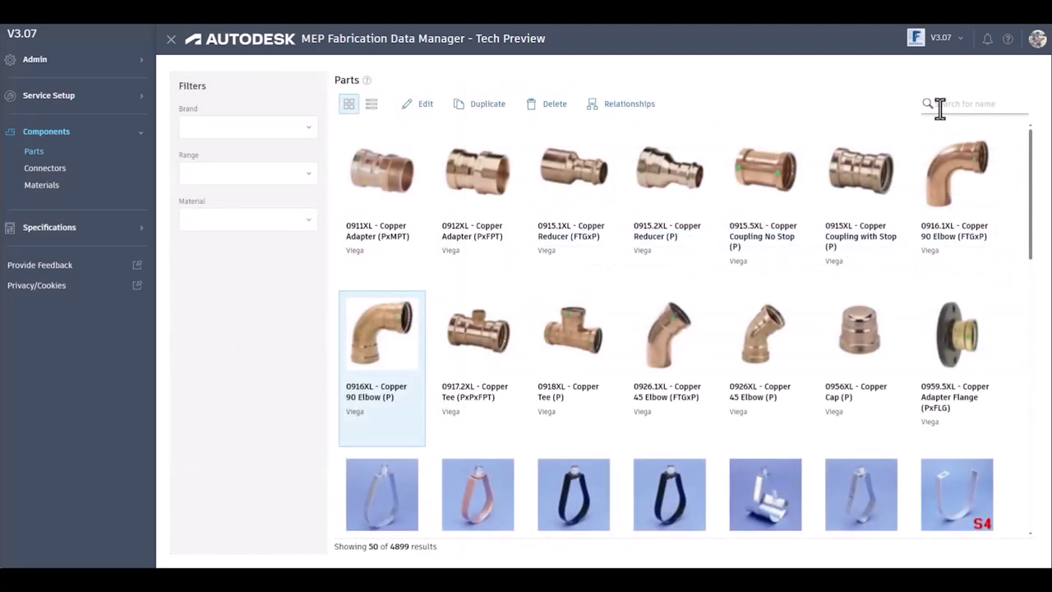
Step: Filter the parts by brand Viega, range ProPress XL - Zero Lead and material Copper
click(311, 127)
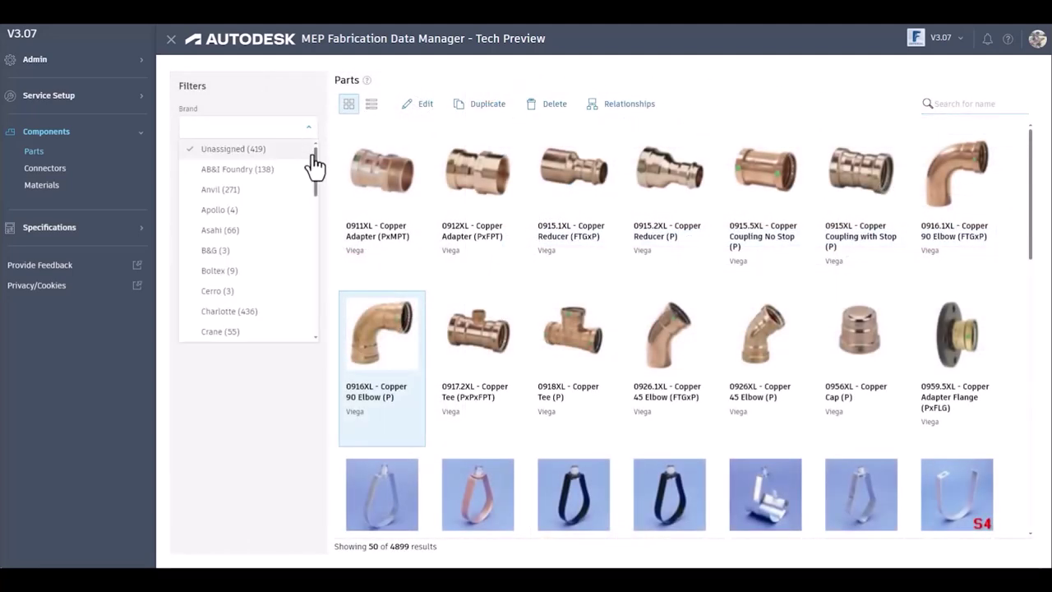
scroll(313, 214, down, 10)
click(311, 173)
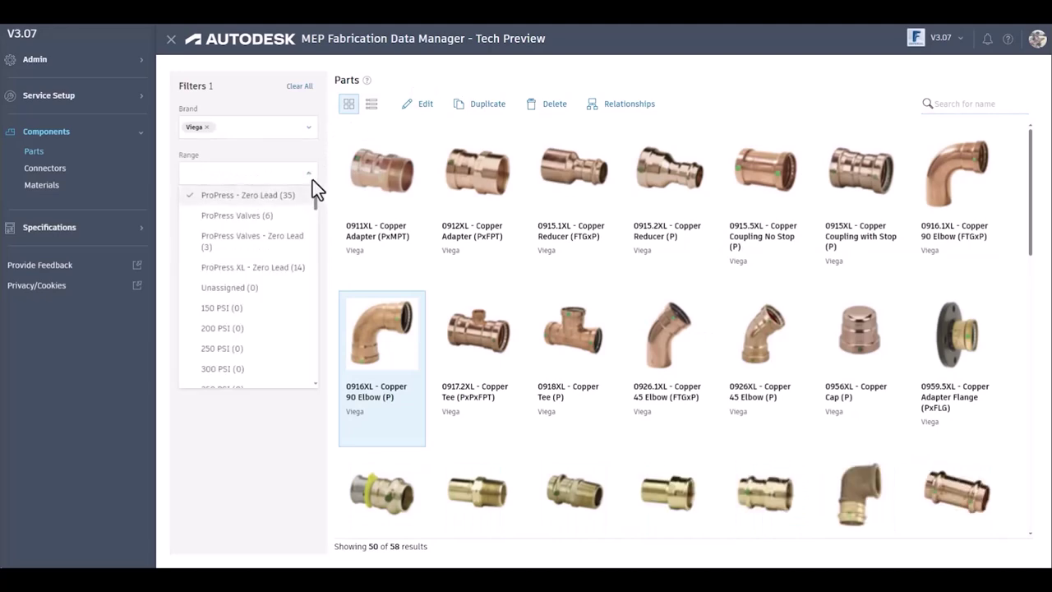
click(300, 265)
click(313, 218)
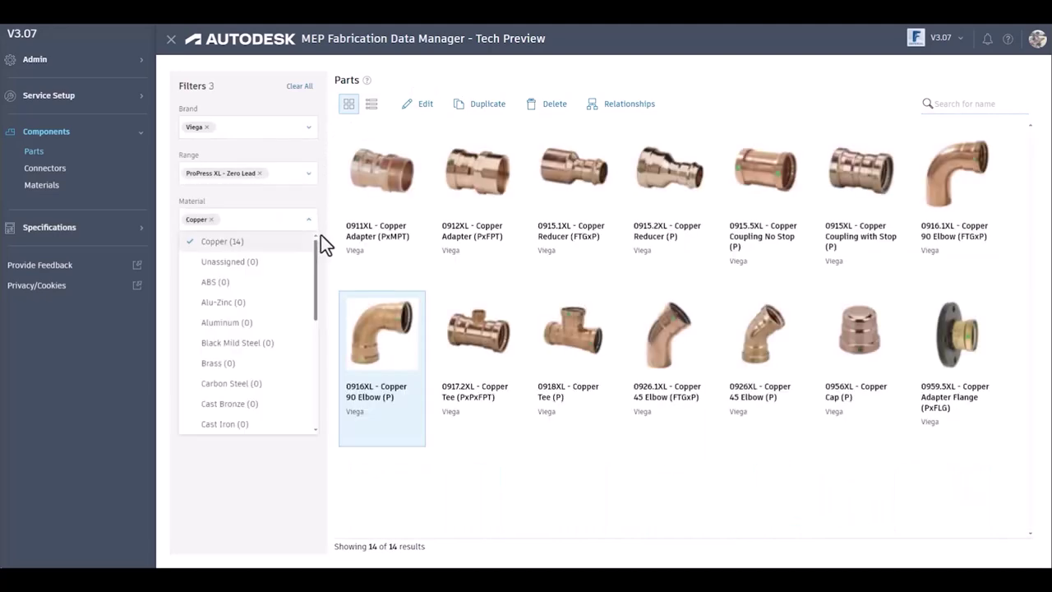
Step: View the filtered parts as a list, and return to the tile display
click(347, 119)
click(370, 104)
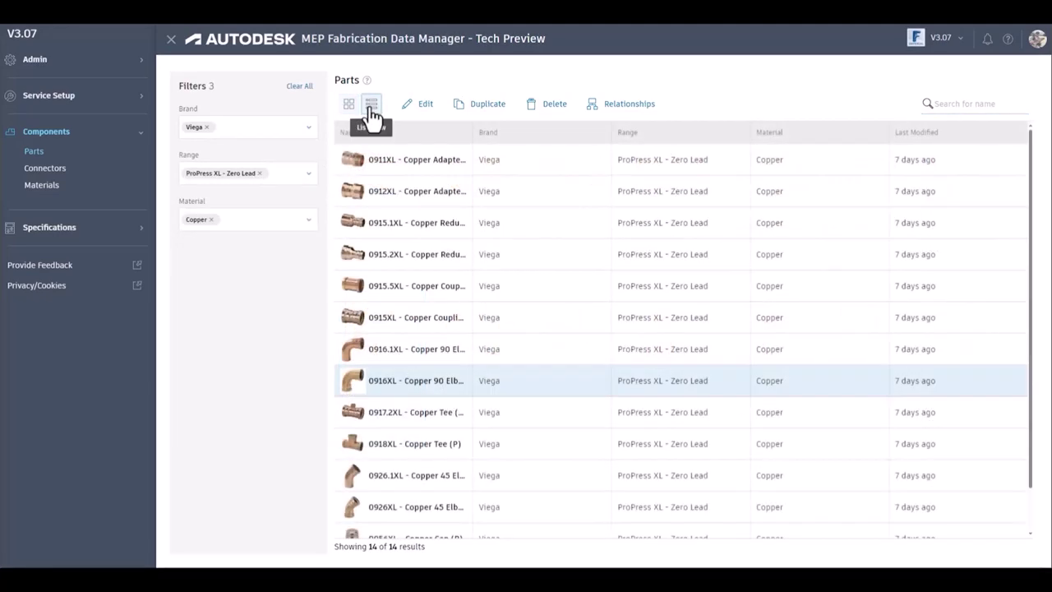
click(348, 107)
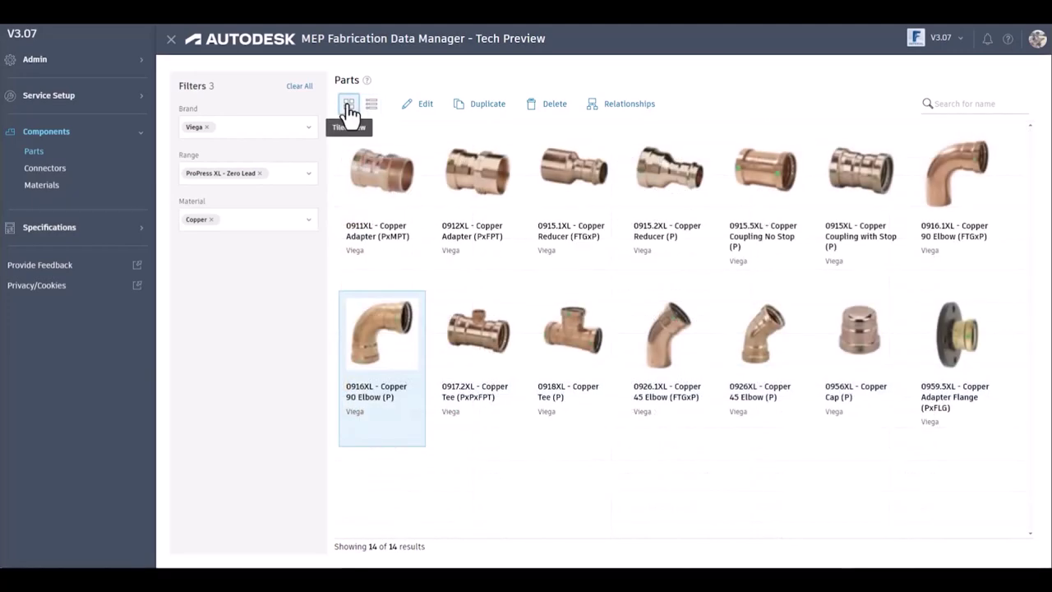
Step: Reopen the part 0916XL - Copper 90 Elbow (P) and generate a thumbnail from its 3D model
double_click(348, 323)
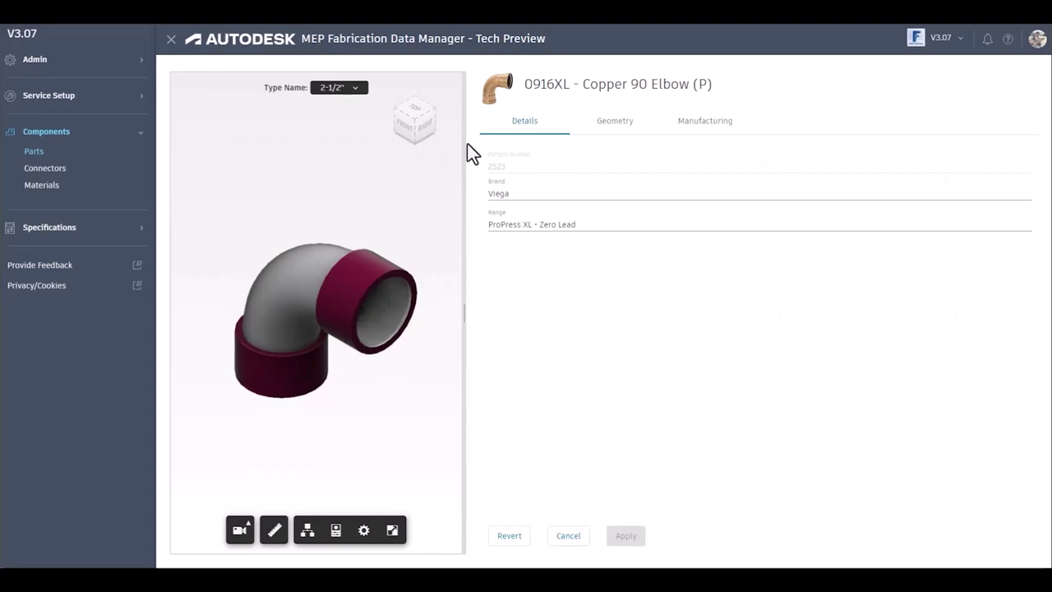
click(493, 109)
click(518, 131)
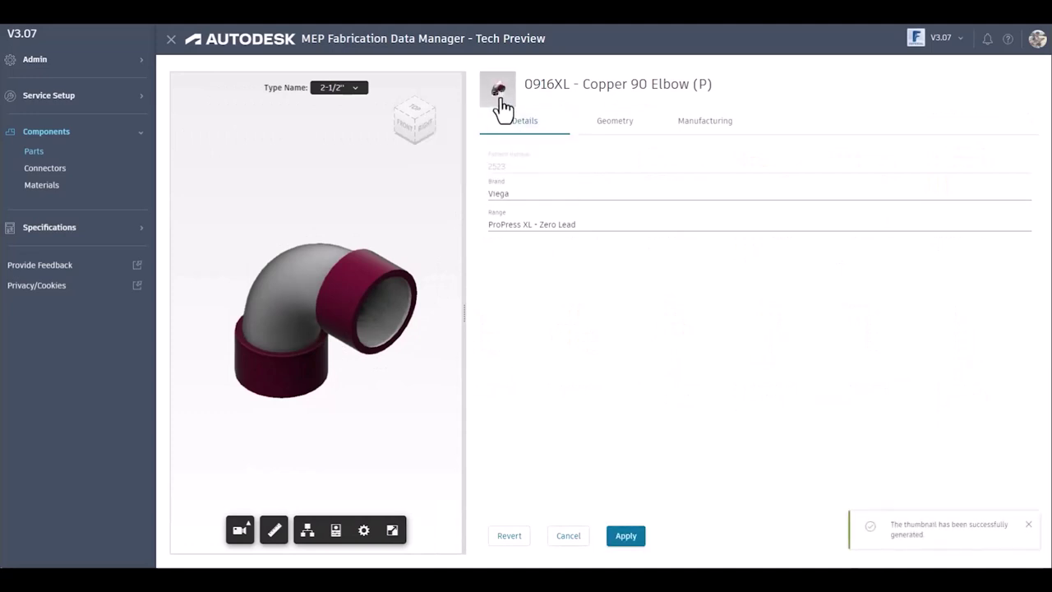
Step: Replace the elbow part's thumbnail with the Propress 90 image from the desktop
click(500, 104)
click(523, 161)
click(366, 145)
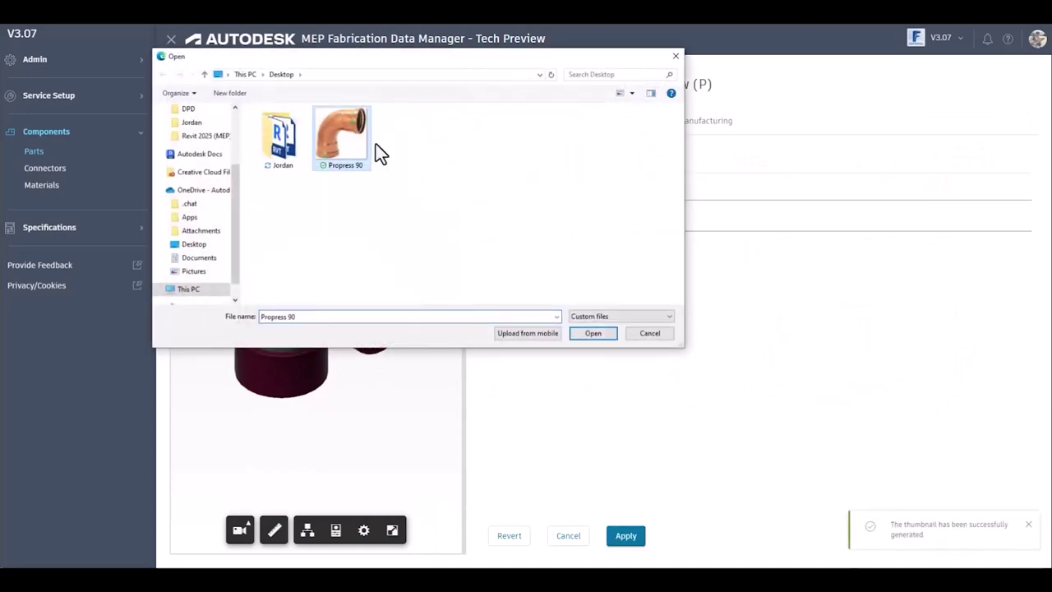
click(588, 333)
click(519, 247)
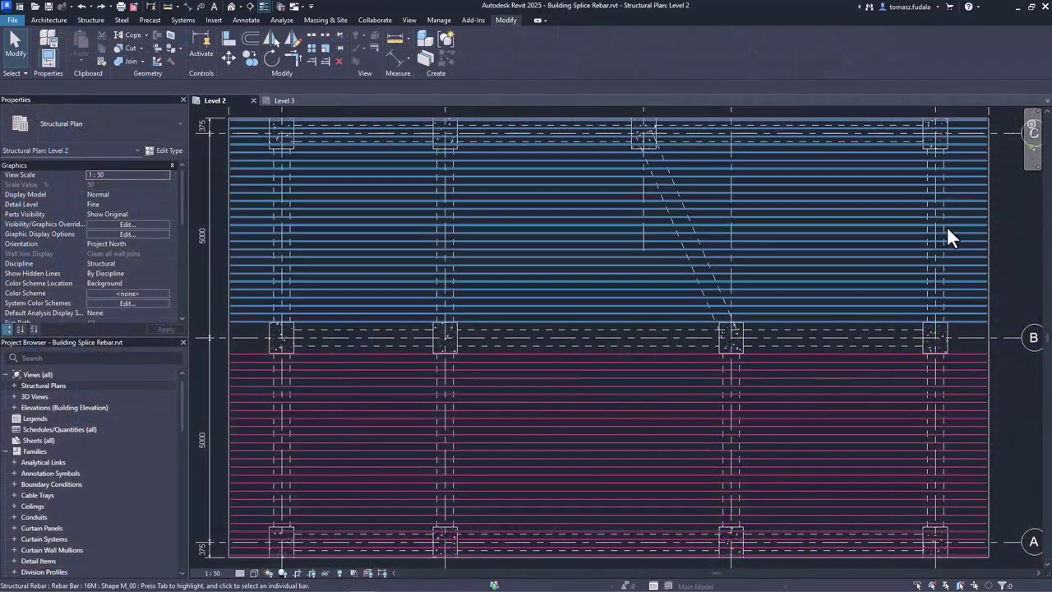
Step: Splice the rebar set between grids B and C with 40D Lap Splice along the picked beam edges, including the slanted beam
click(946, 235)
click(872, 62)
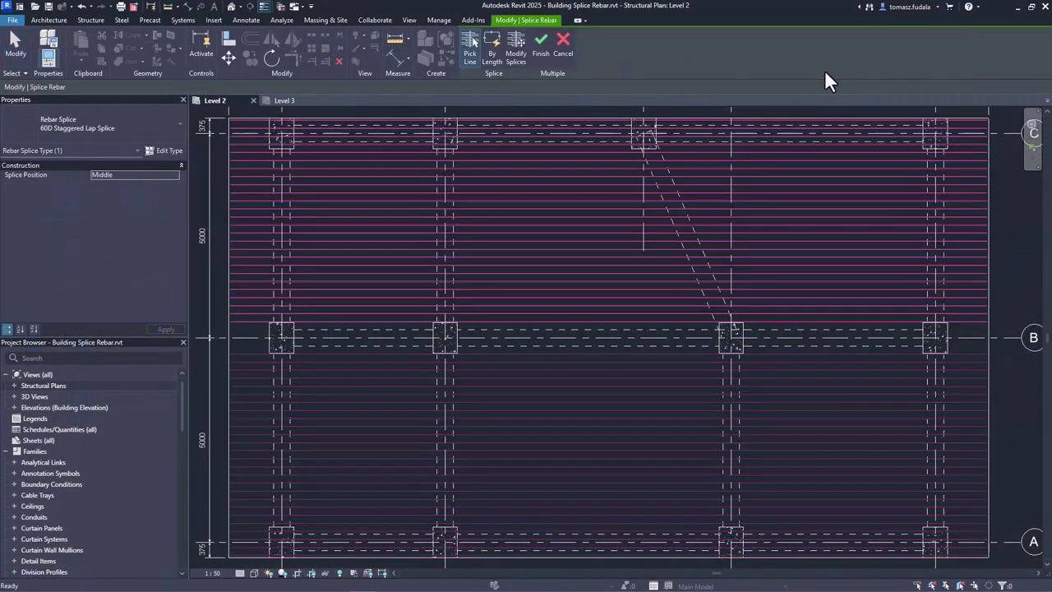
click(177, 123)
click(156, 179)
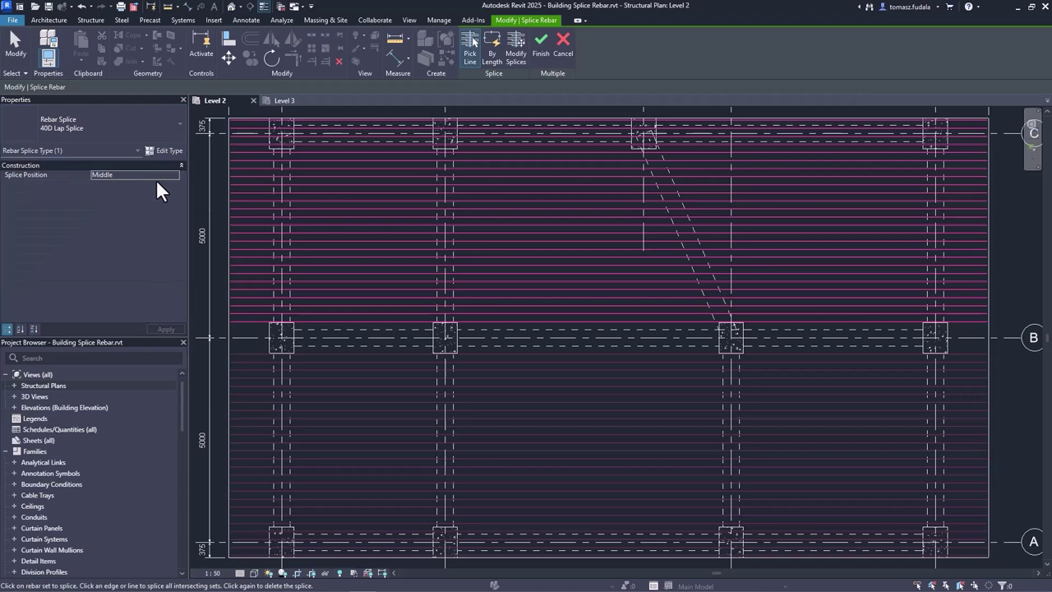
click(687, 266)
click(927, 270)
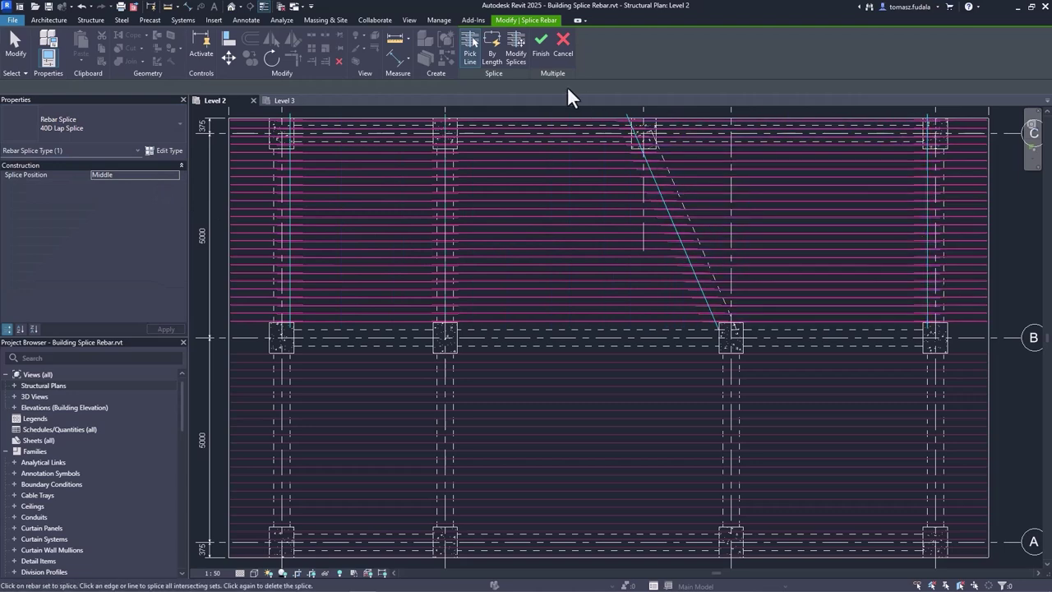
click(541, 41)
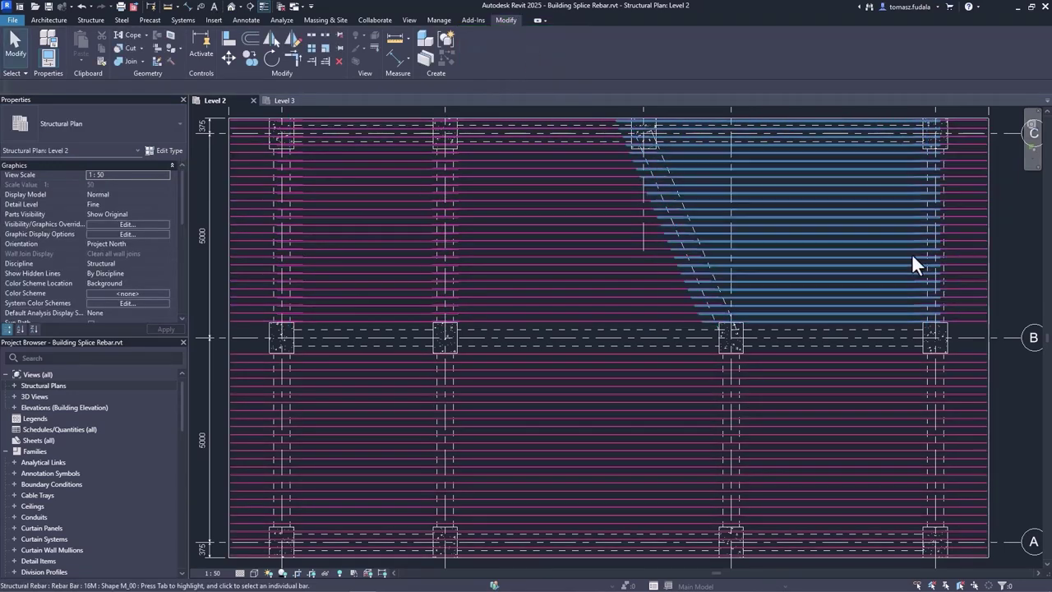
Step: Splice the rebar set between grids A and B by length, with a maximum bar length of 6000 mm and 40D Lap Splice
click(616, 411)
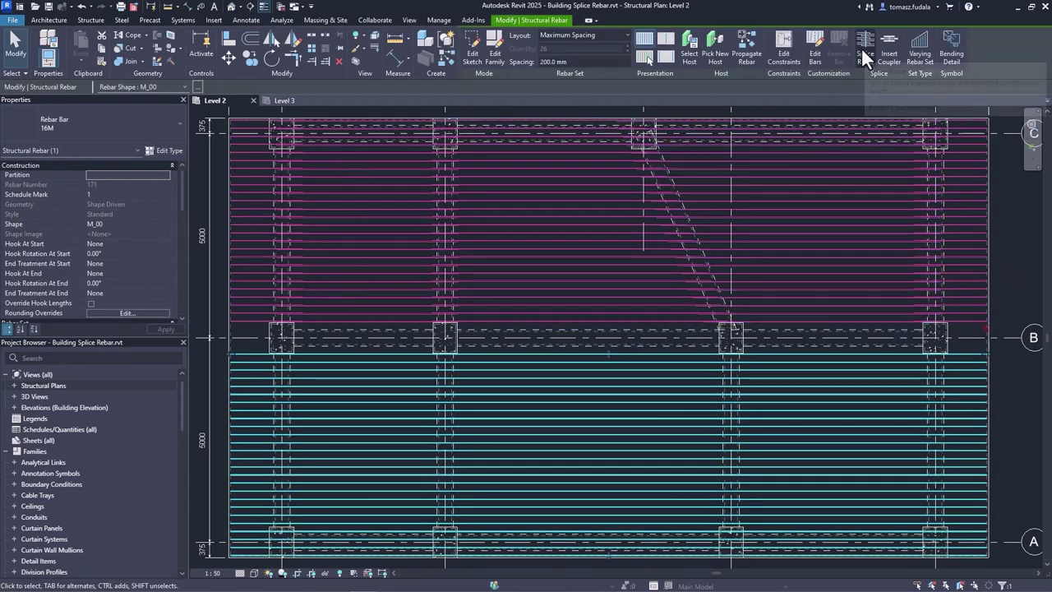
click(861, 47)
click(493, 60)
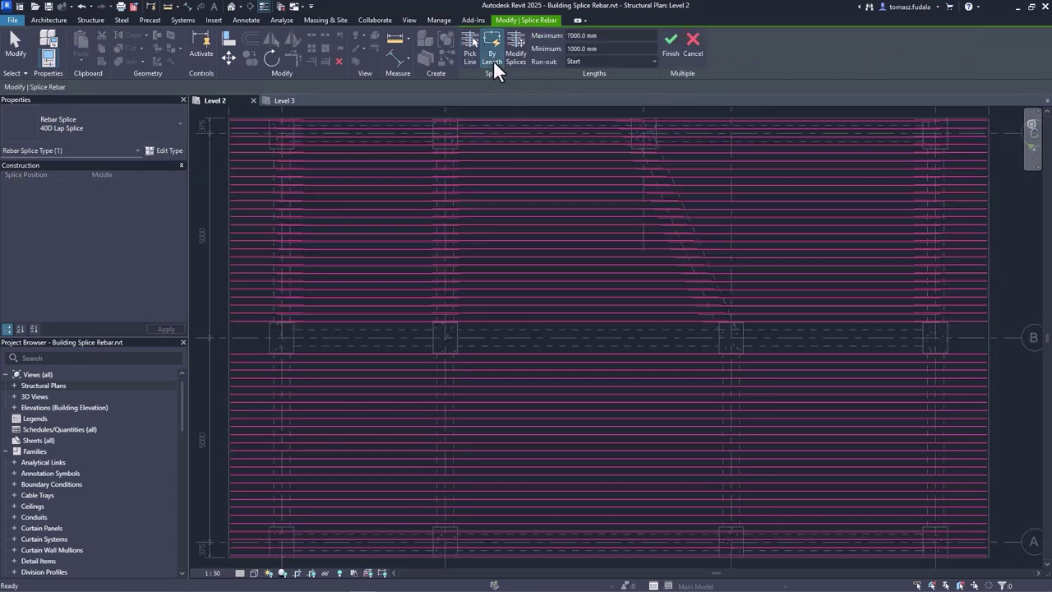
double_click(584, 35)
text(6000)
key(Return)
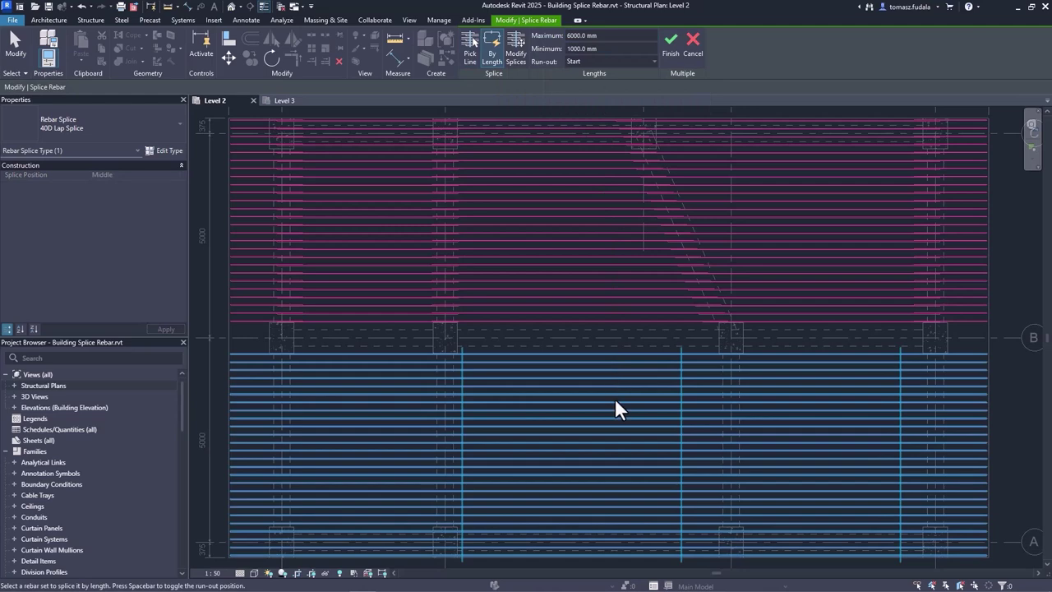
click(615, 398)
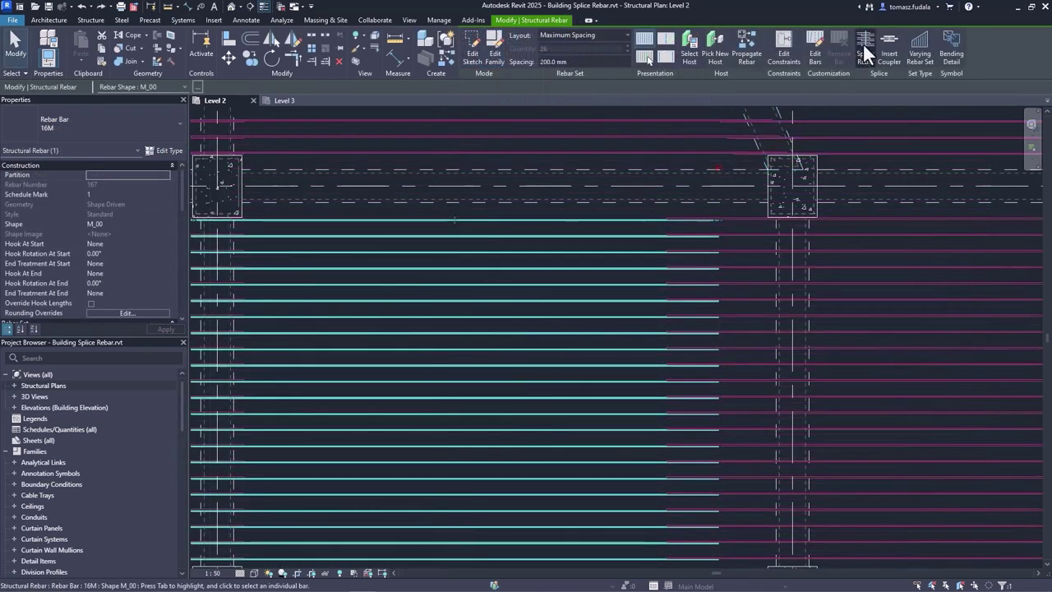
Step: Reopen the splices of the rebar set below grid B and select the splice line nearest the slanted beam's column
click(863, 42)
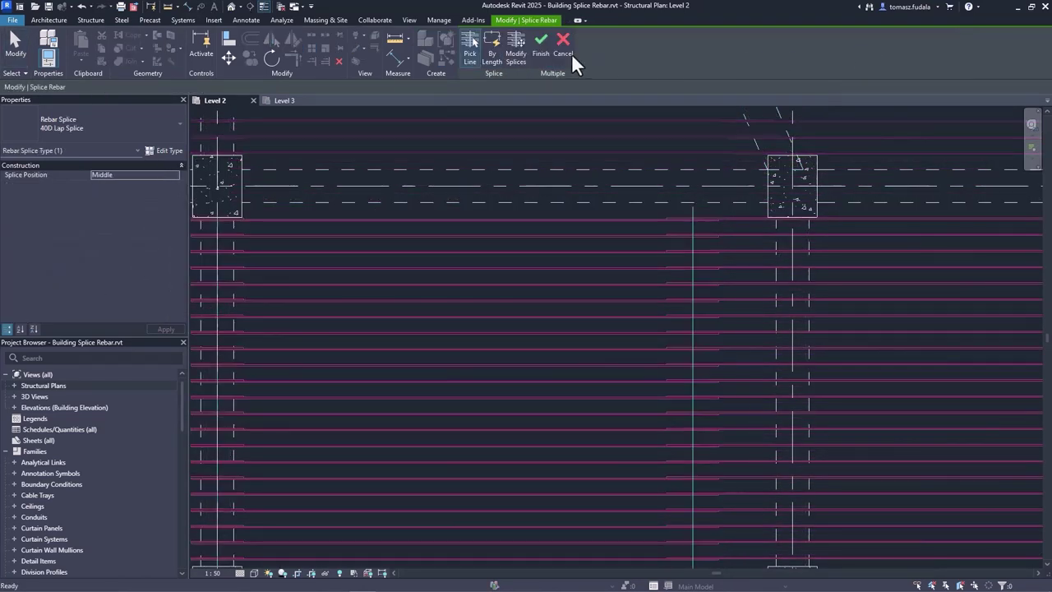
click(689, 277)
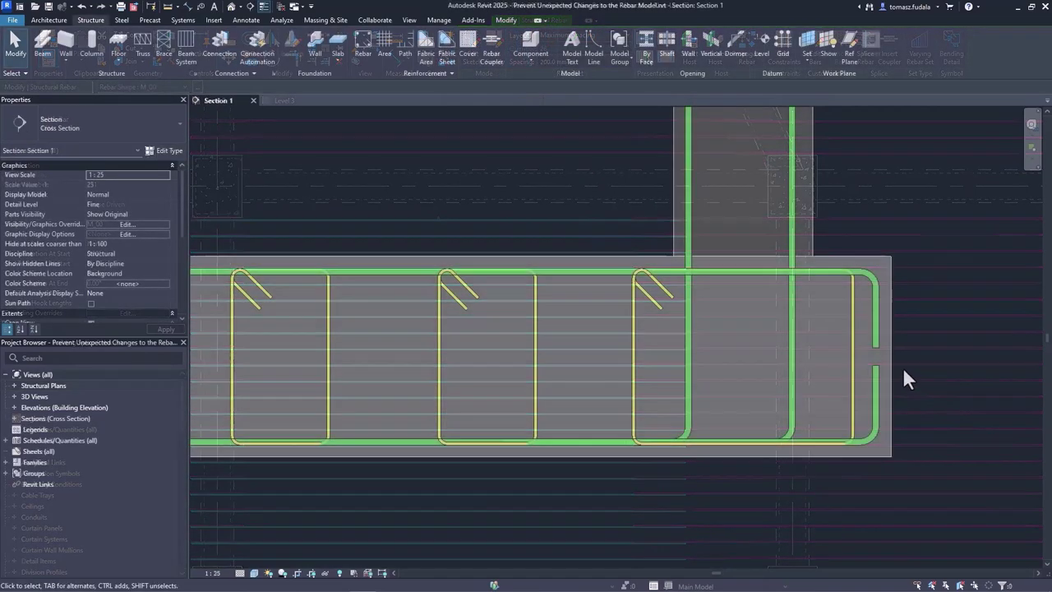
Step: Stretch the foundation's free end outward in Section 1, and undo the change
click(949, 359)
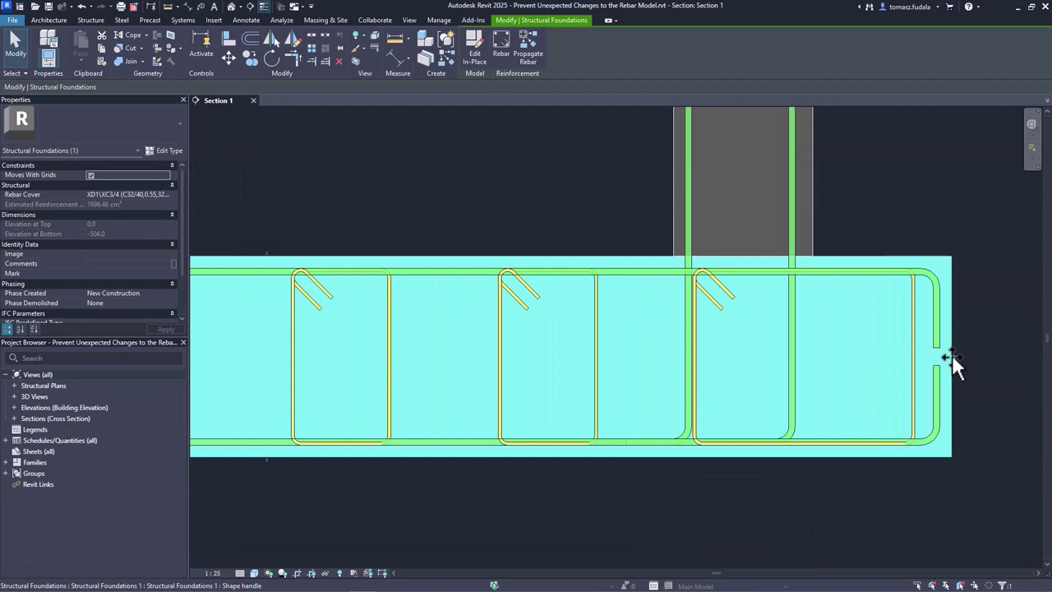
click(985, 348)
key(ctrl+z)
Step: Edit the constraints of the stirrup nearest the foundation's end, disabling individual handle constraints, and finish the edit
click(855, 358)
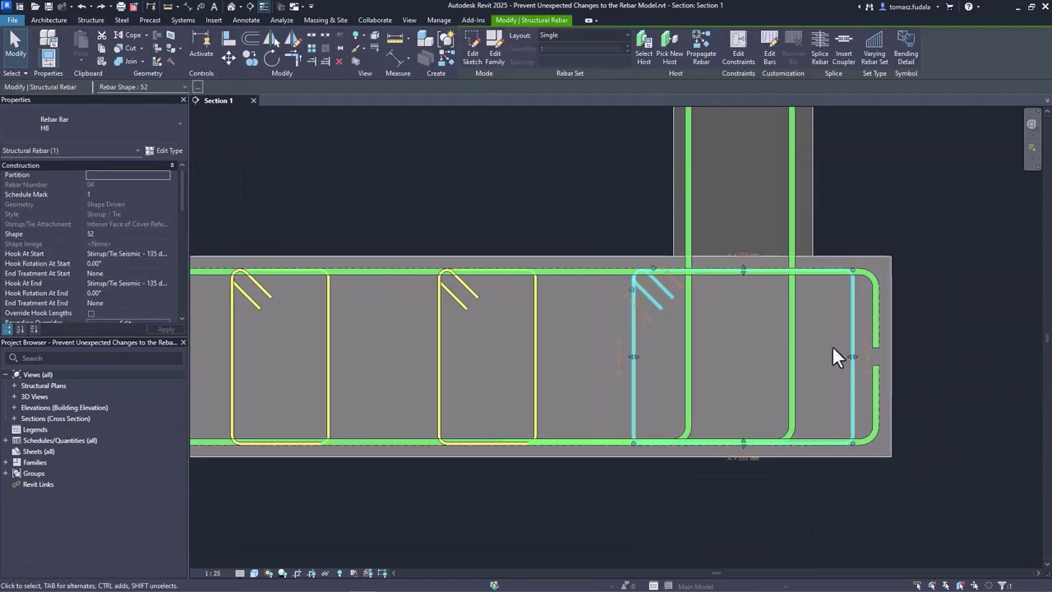
click(730, 63)
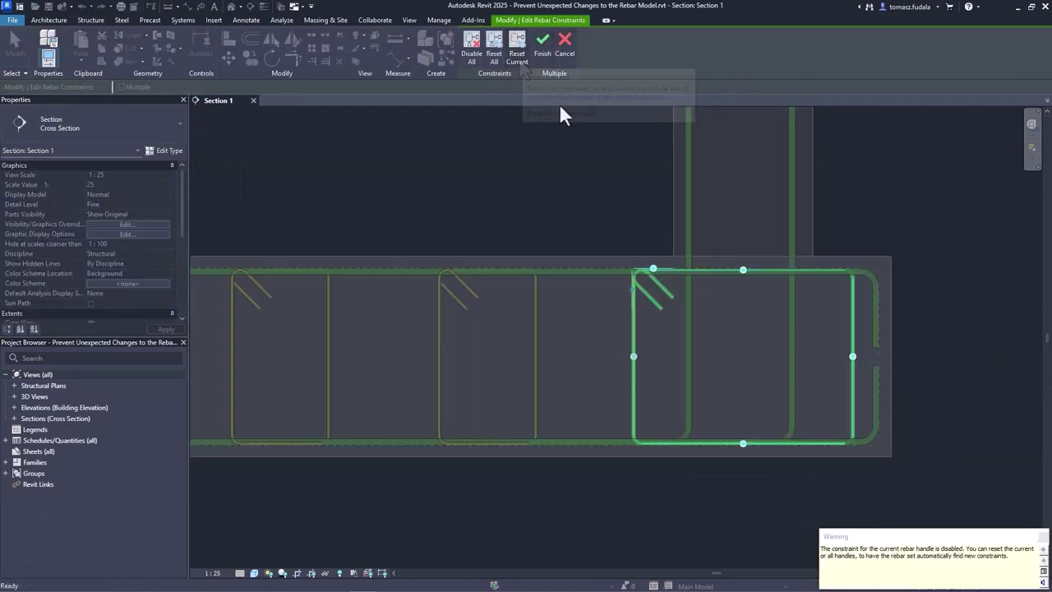
click(853, 356)
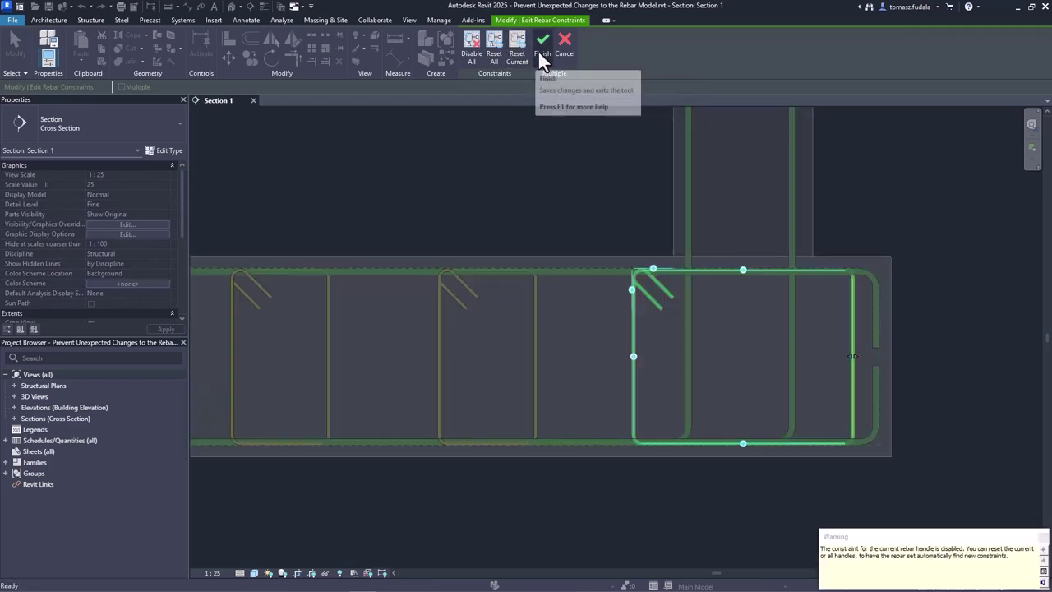
click(540, 46)
click(440, 201)
Step: Disable all rebar constraints of the leftmost stirrup in the foundation
click(330, 306)
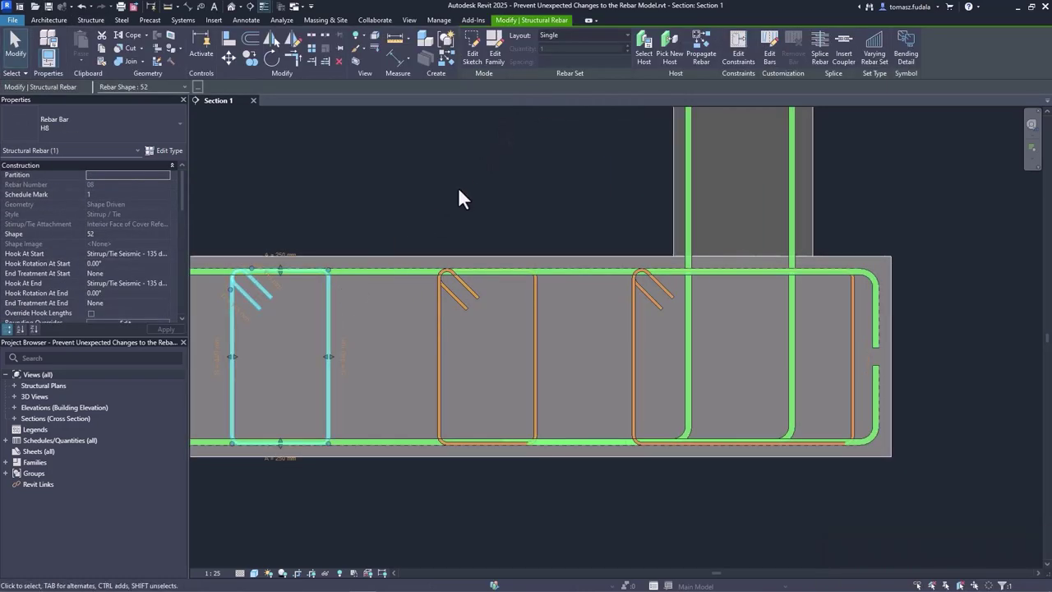
click(739, 59)
click(541, 48)
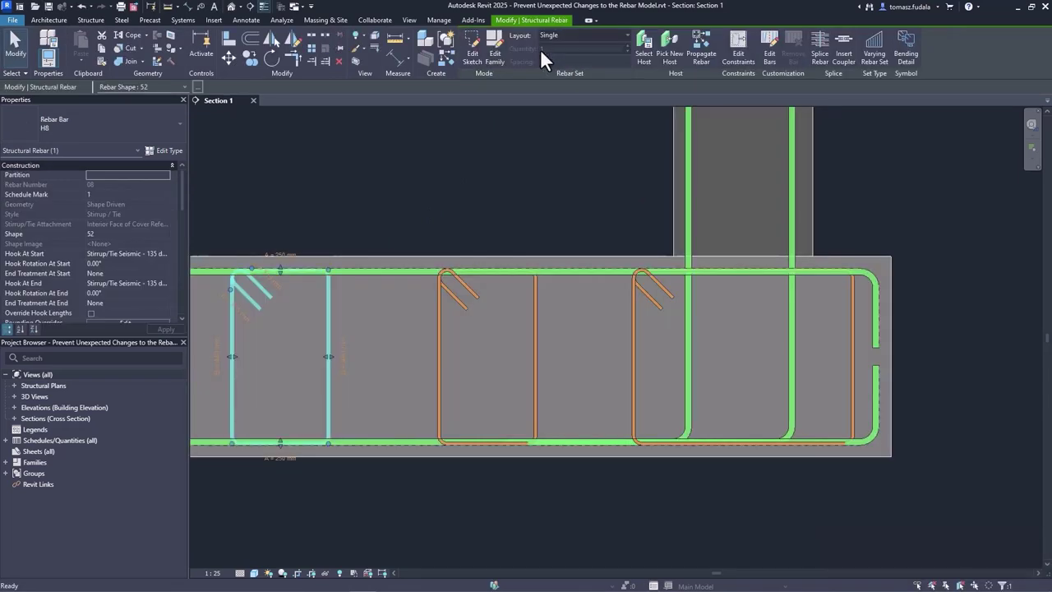
click(467, 205)
Step: Stretch the foundation outward at its free end, and move its bottom face downward
click(891, 350)
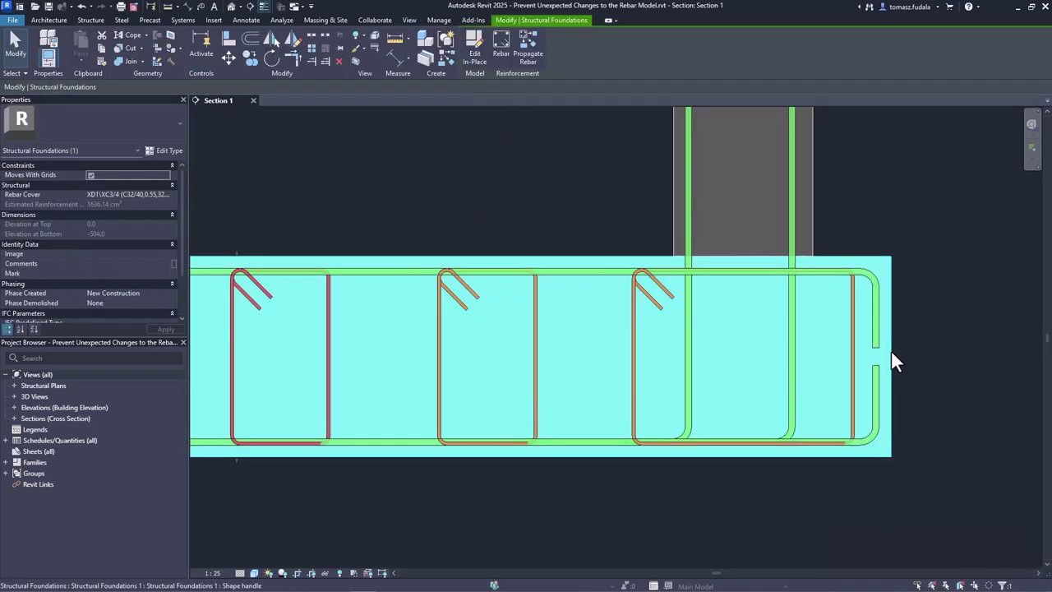
drag(917, 359, 923, 364)
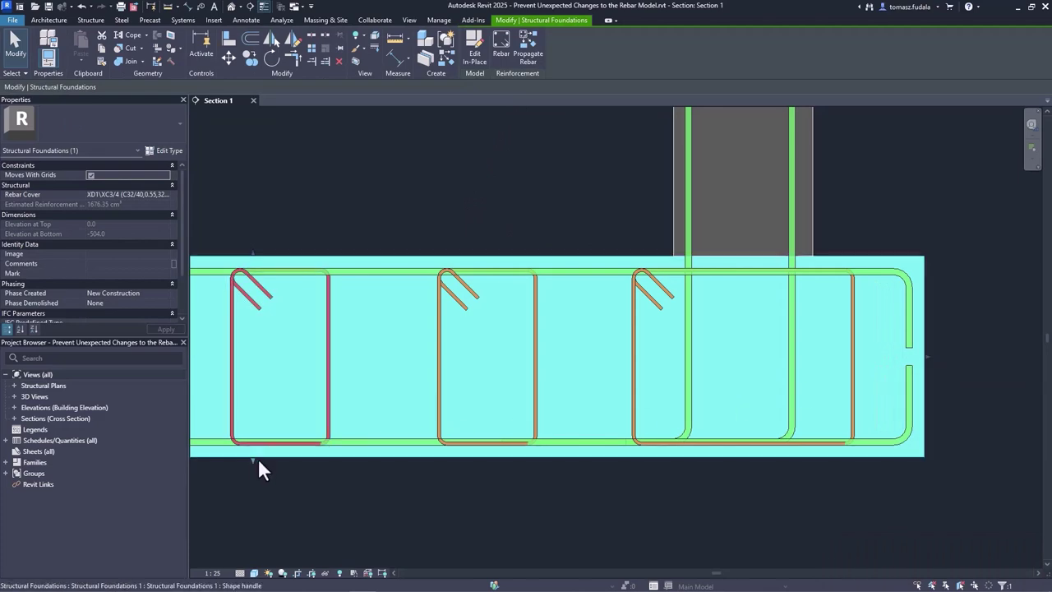
drag(250, 484, 291, 507)
click(348, 524)
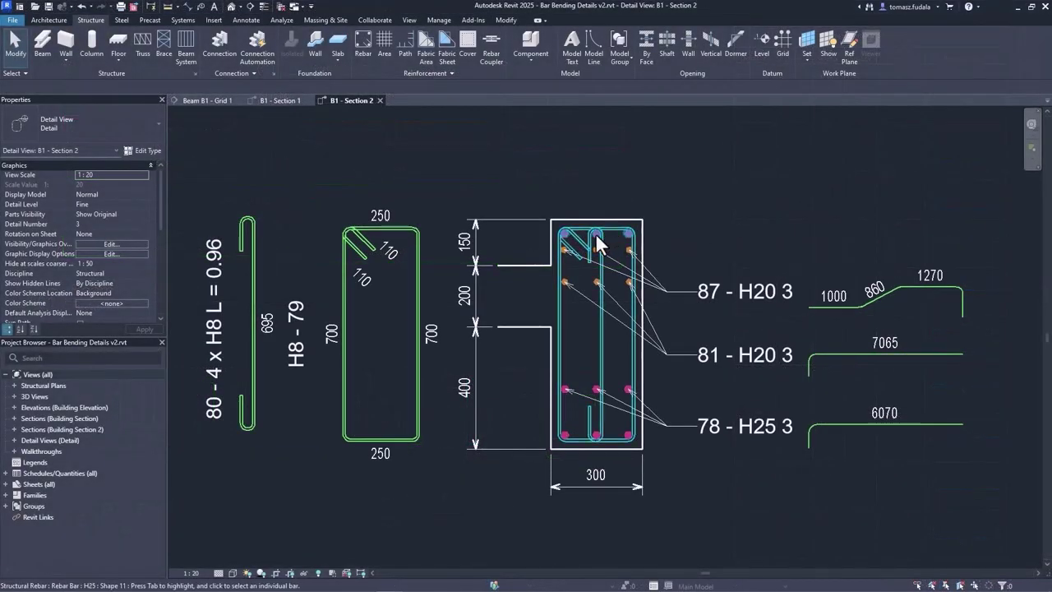
Step: Place a schematic bending detail for the top H25 bar set beside the beam section, above the 87 - H20 3 detail
click(605, 233)
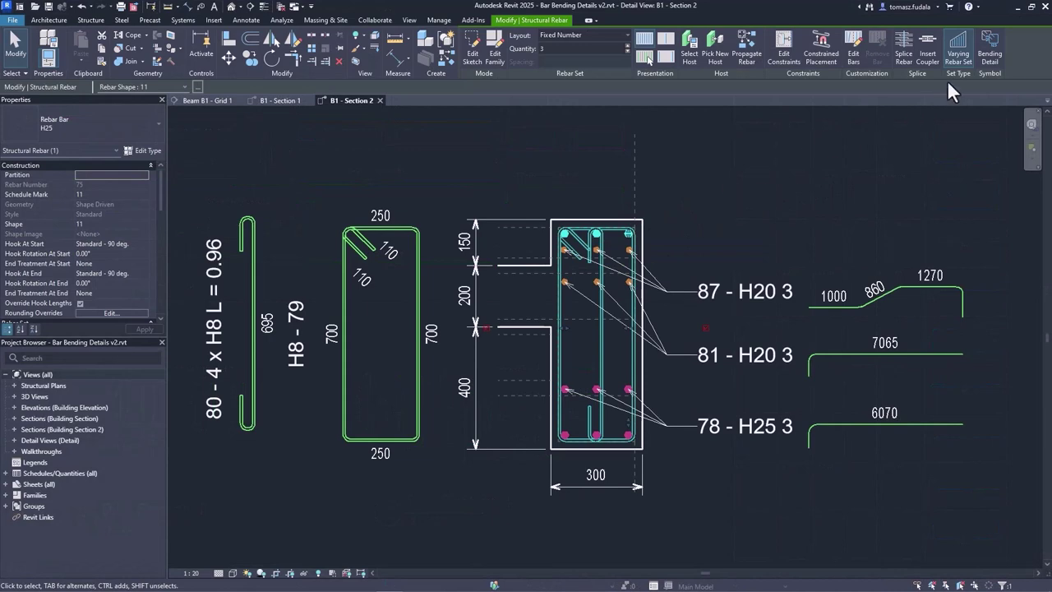
click(988, 54)
click(512, 53)
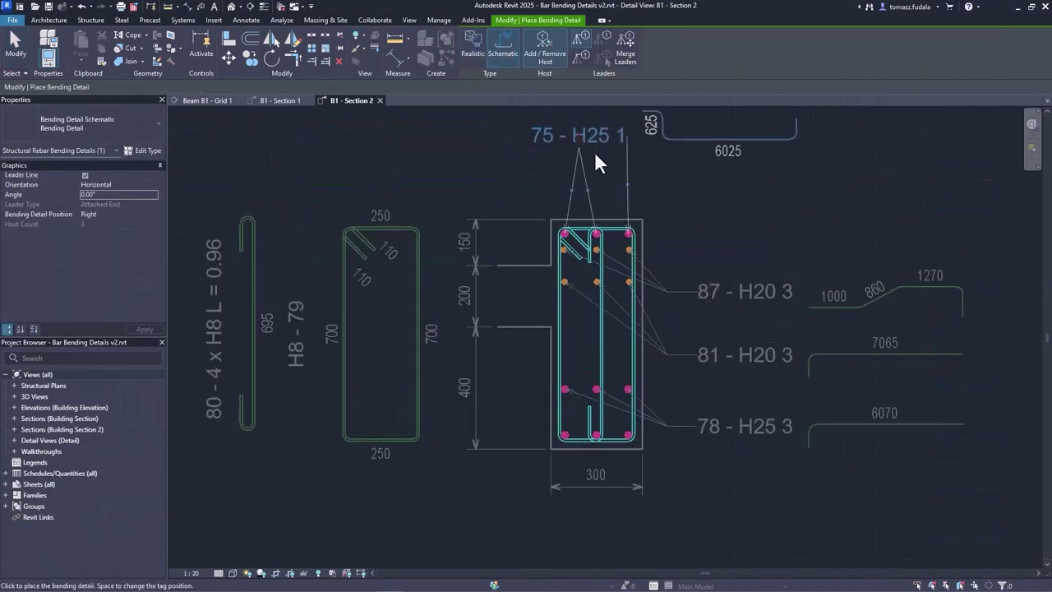
click(740, 203)
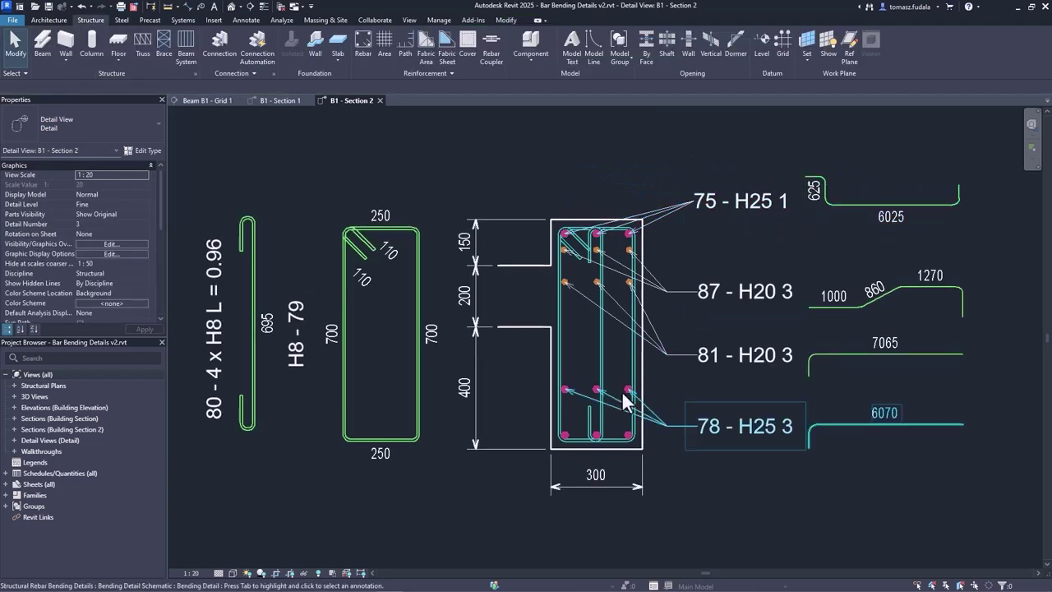
Step: Place a schematic bending detail for the bottom H25 bar set below the 78 - H25 3 detail, and adjust its leader elbow and position
click(595, 435)
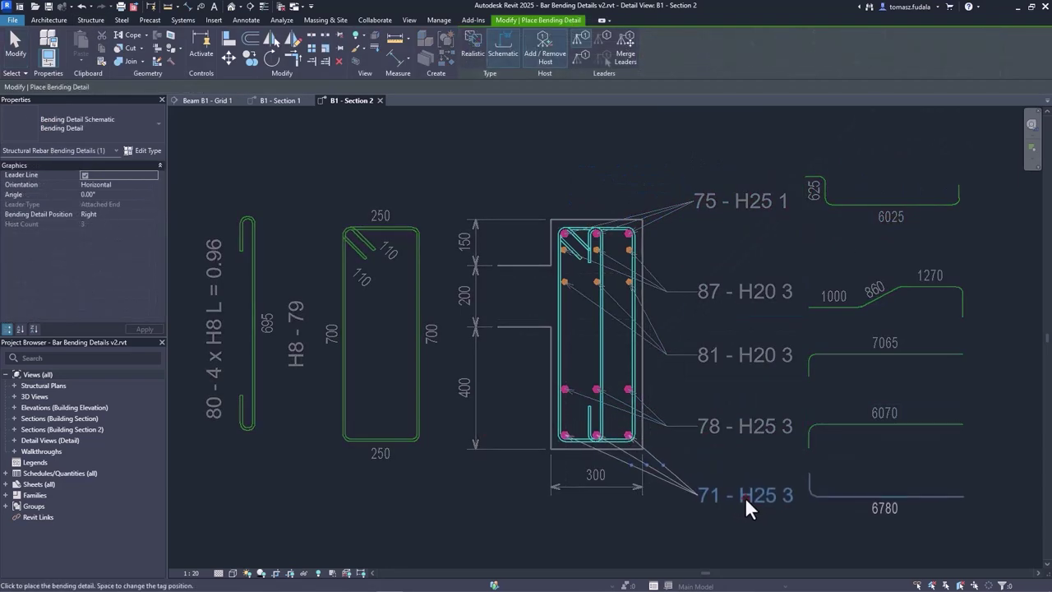
click(745, 497)
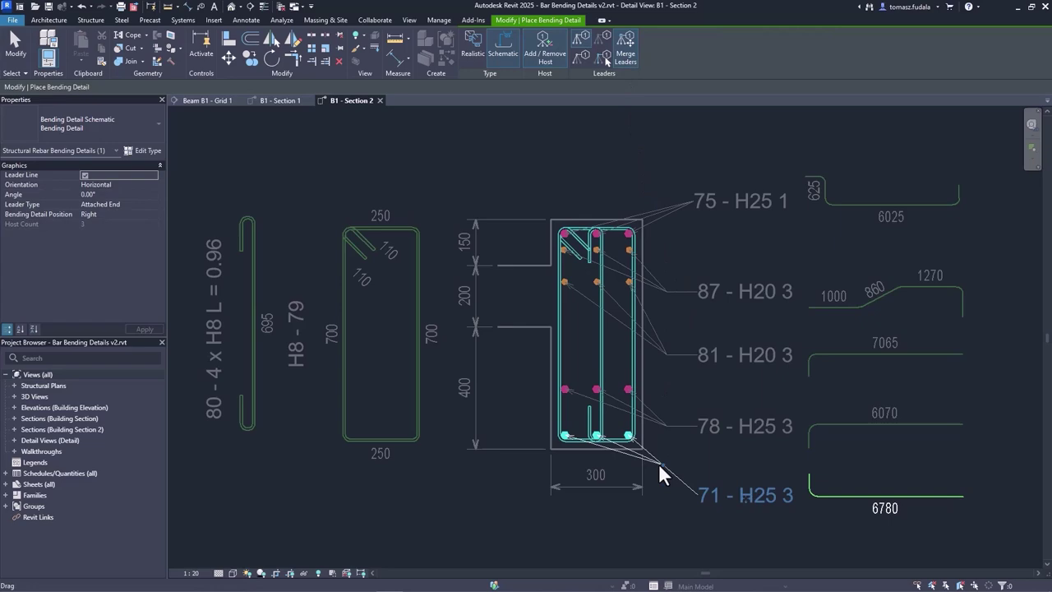
drag(658, 463, 667, 499)
drag(747, 496, 748, 485)
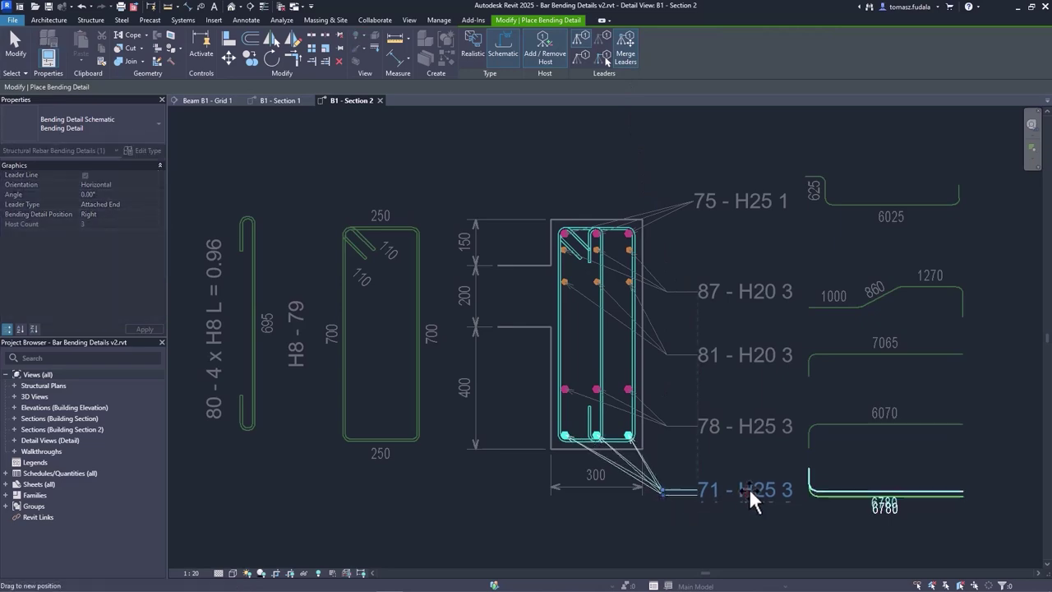
Step: Change the five schematic bending details beside the section to Bending Detail 2, and switch them back to Bending Detail
drag(829, 532, 728, 157)
click(151, 126)
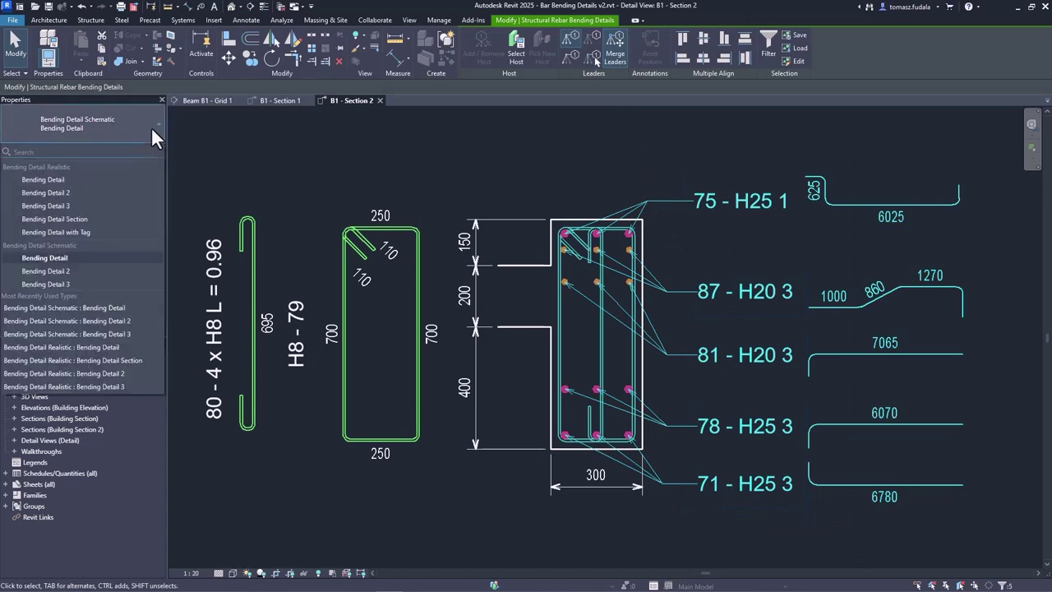
click(90, 271)
click(102, 132)
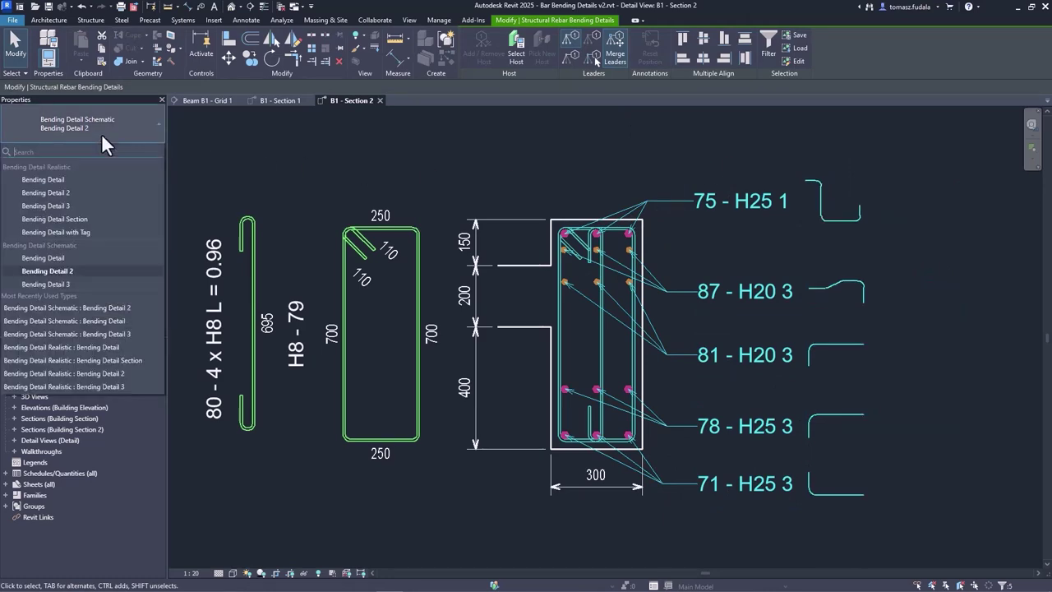
click(87, 255)
click(219, 172)
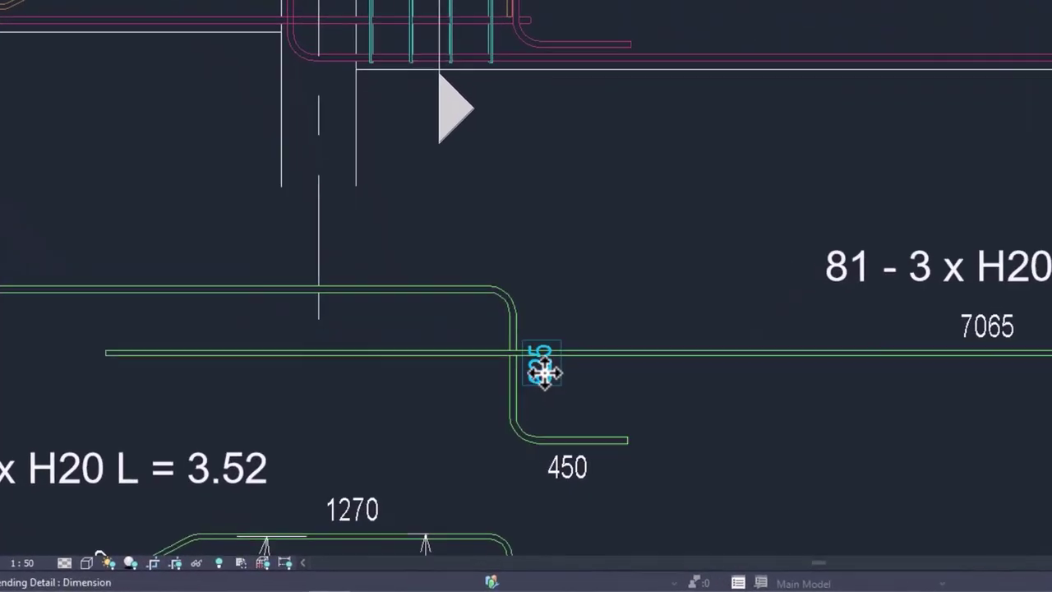
Step: Reposition the dimension text on the vertical leg of the realistic bending detail, beside the crossing H20 bar
drag(529, 459, 533, 471)
drag(555, 355, 560, 354)
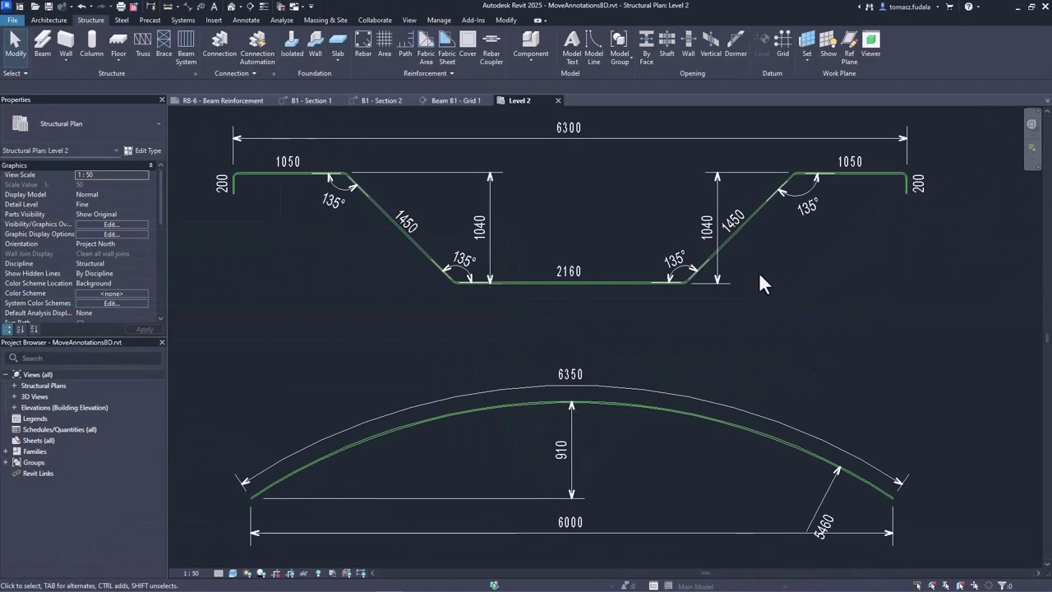
Step: Move the bent bar's right-hand 1040 height dimension inward, and enlarge the arc of its upper right 135° angle dimension
click(709, 226)
drag(708, 226, 641, 230)
click(692, 235)
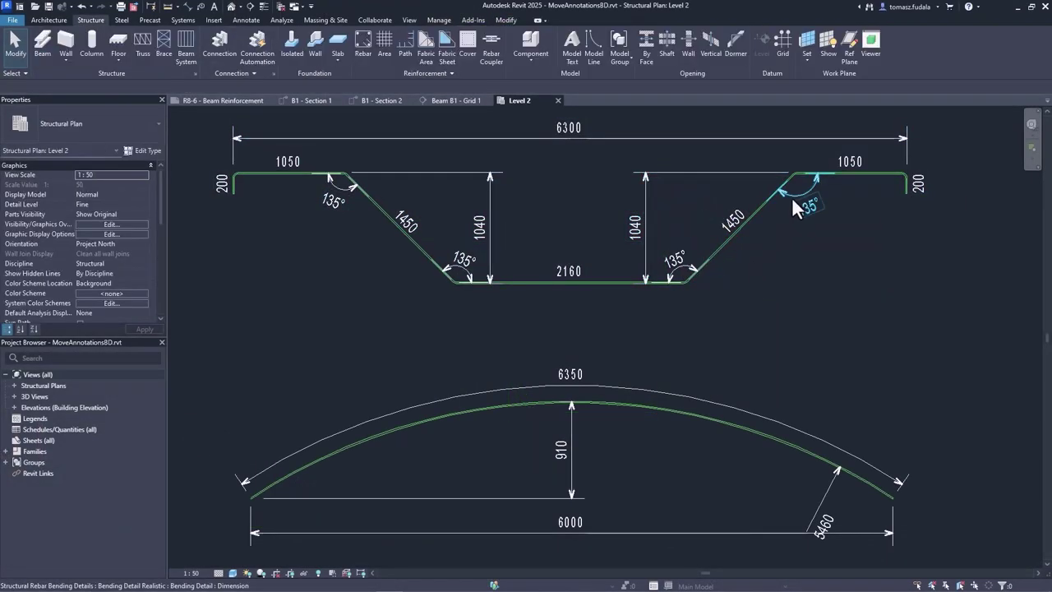
click(792, 196)
drag(792, 196, 809, 240)
click(778, 286)
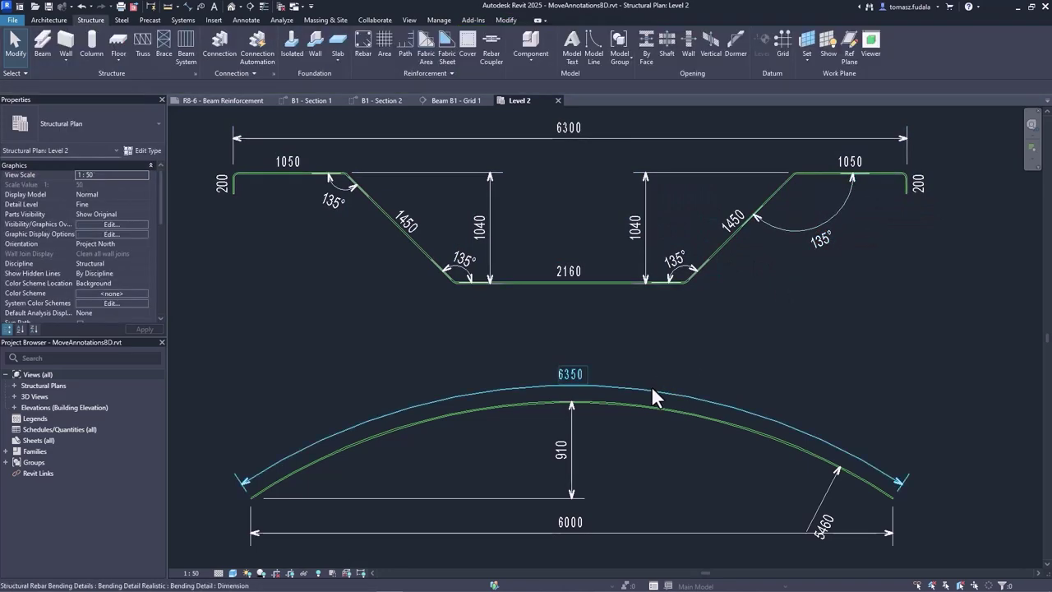
Step: Move the curved bar's 6350 arc length dimension outward, and relocate its 5460 radius dimension to the arc's left half
drag(654, 391, 653, 367)
drag(822, 491, 410, 446)
click(352, 356)
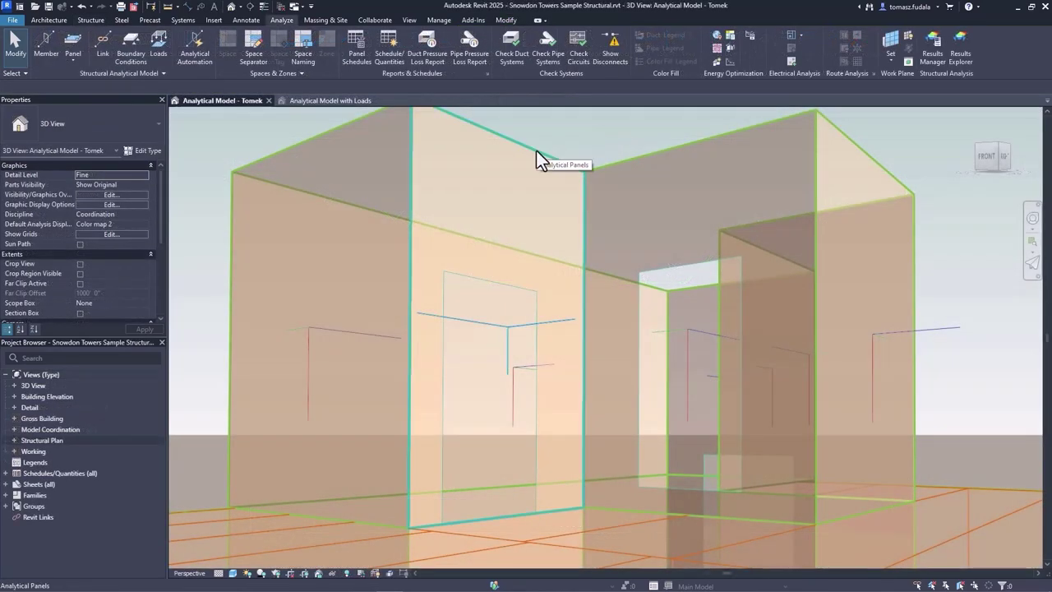
Step: Align the doorway analytical panel's local X axis with the opening's vertical edge, and align the Z axes of it and the rightmost wall panel
click(536, 151)
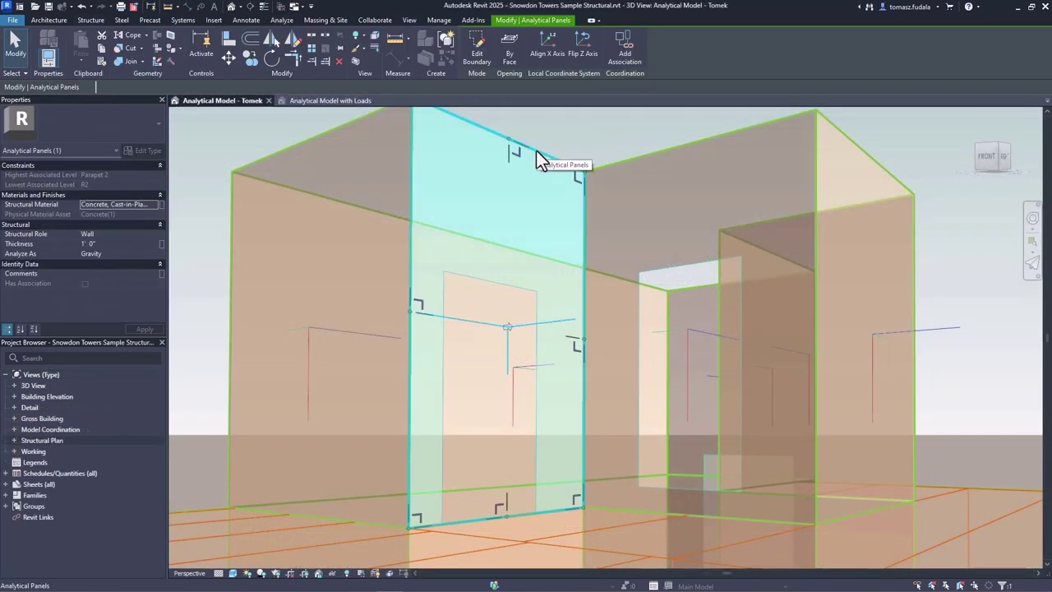
click(546, 51)
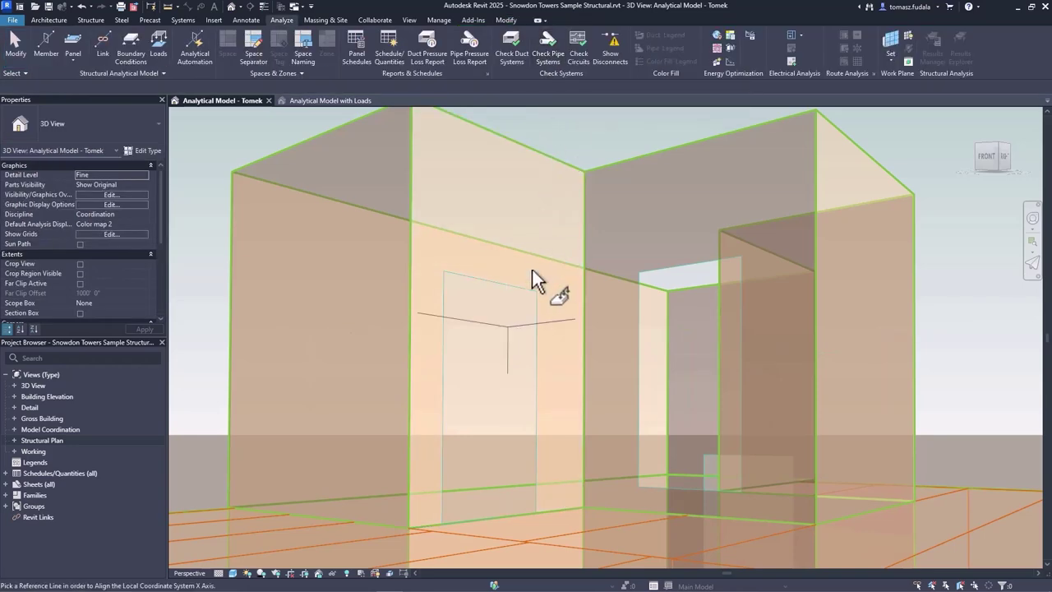
click(537, 358)
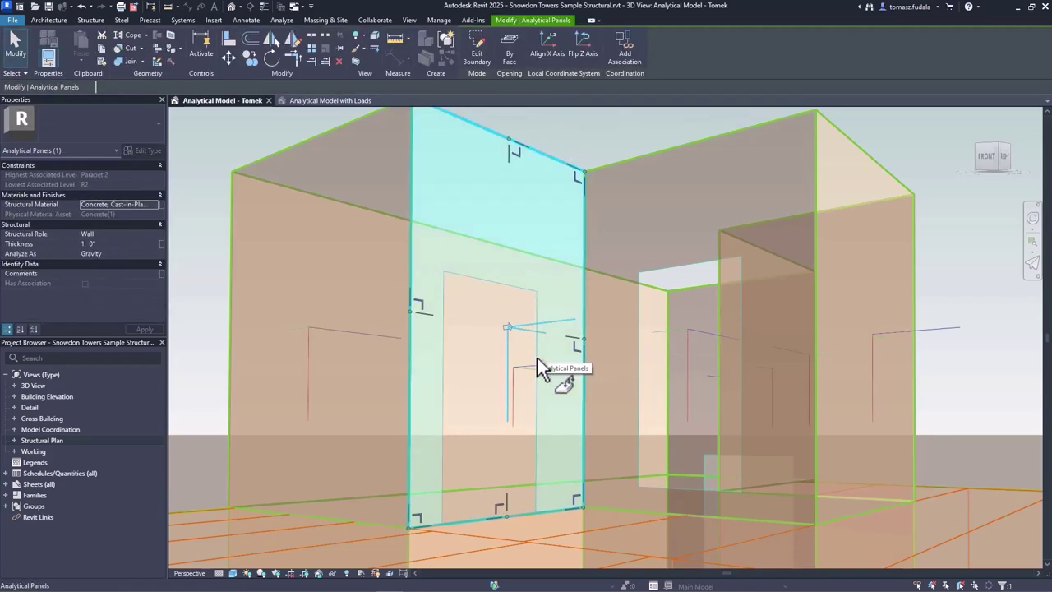
ctrl+click(891, 176)
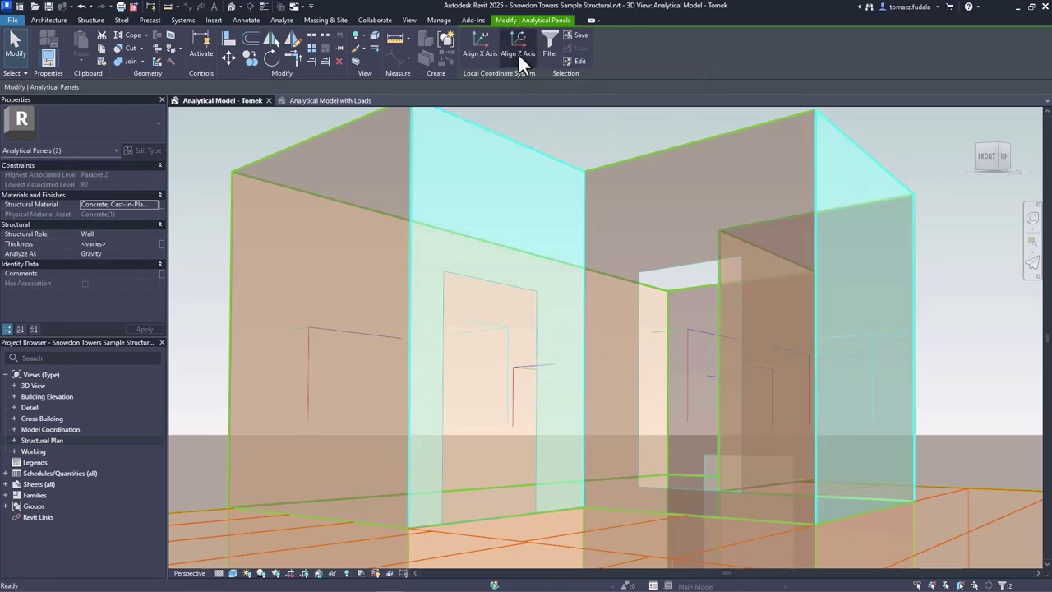
key(Escape)
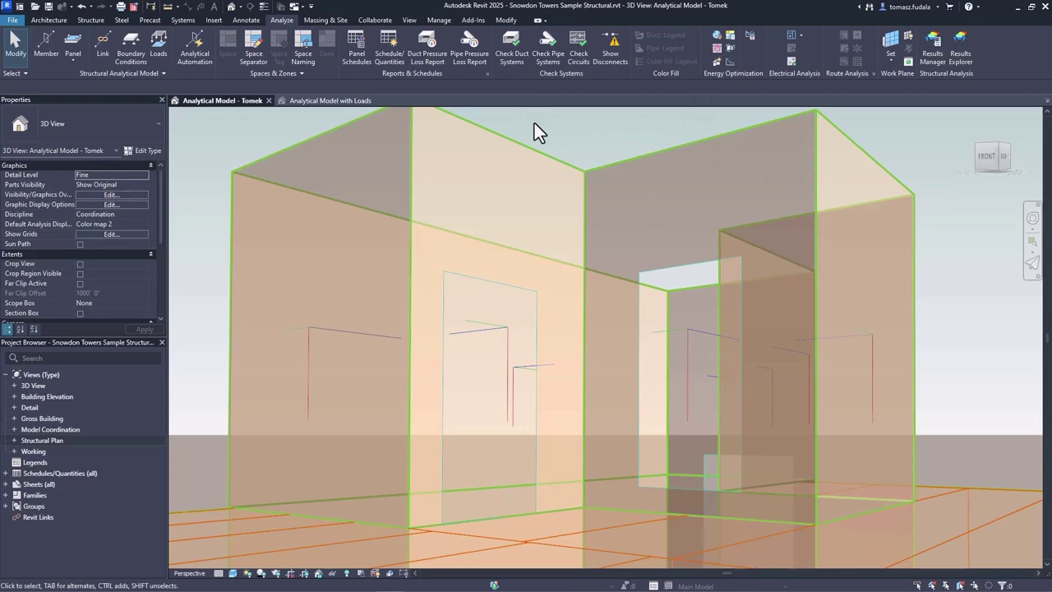
Step: Select the four neighbouring K-series joist analytical members near the sloping wall panel on level L4
shift+middle_drag(534, 131, 344, 222)
click(357, 270)
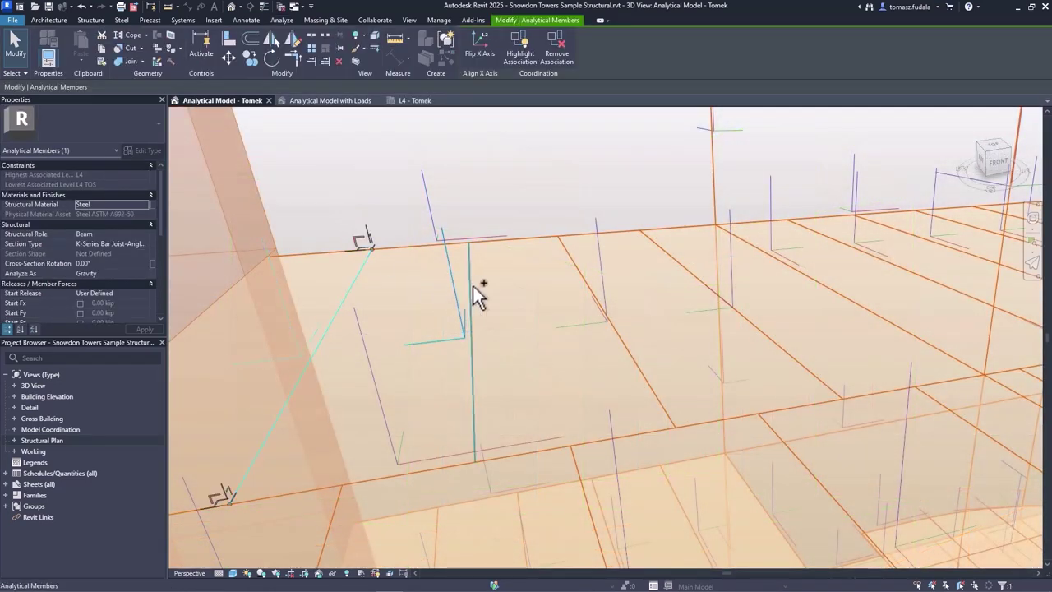
ctrl+click(473, 285)
ctrl+click(588, 287)
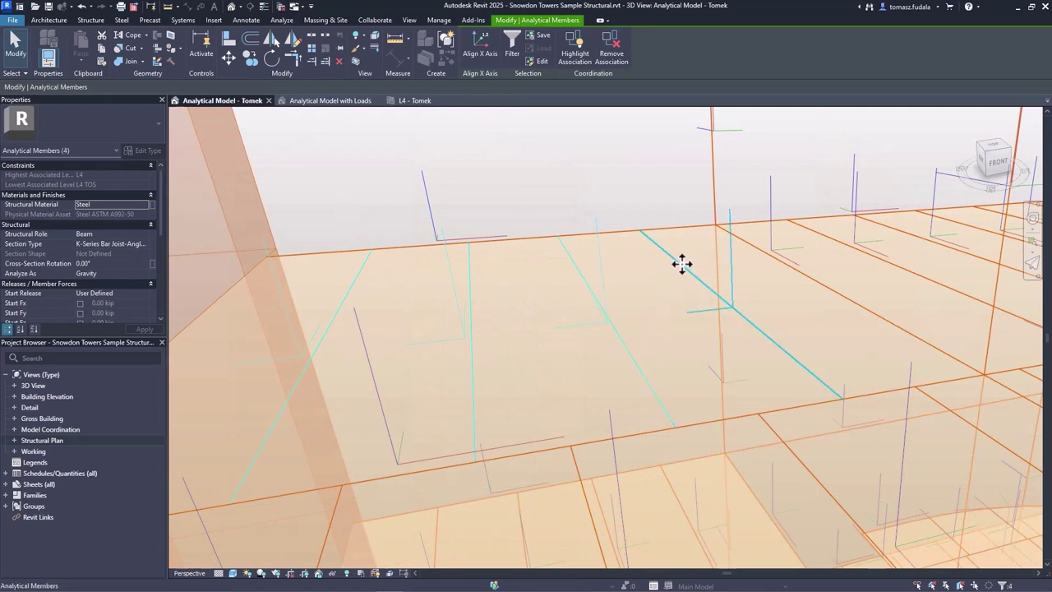
click(503, 128)
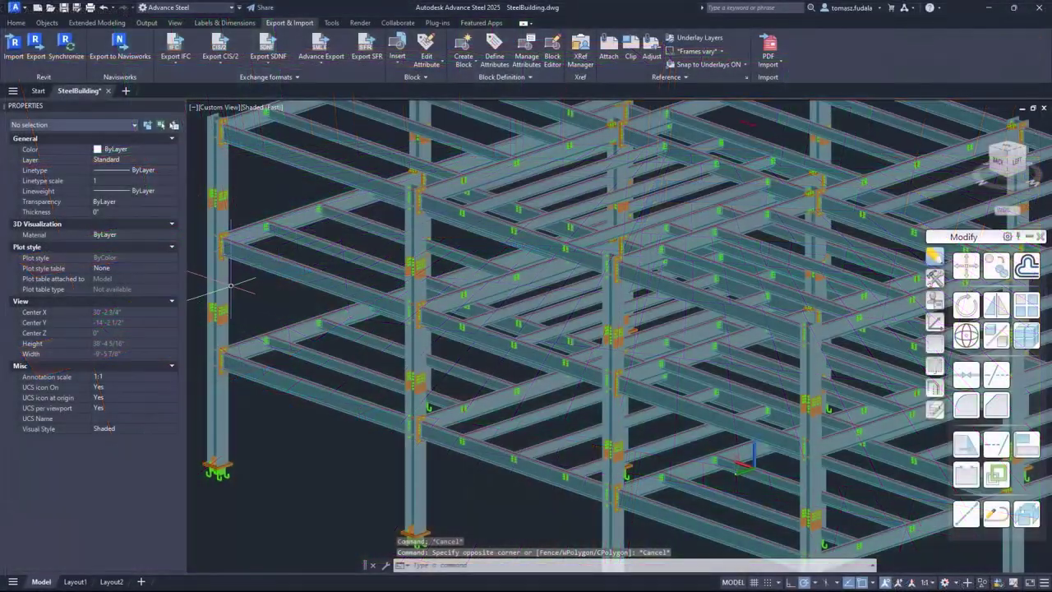
Step: In Advance Steel, export the SteelBuilding model for Revit as SteelBuilding_new_marks.smlx in the Steel 2025 folder
click(223, 282)
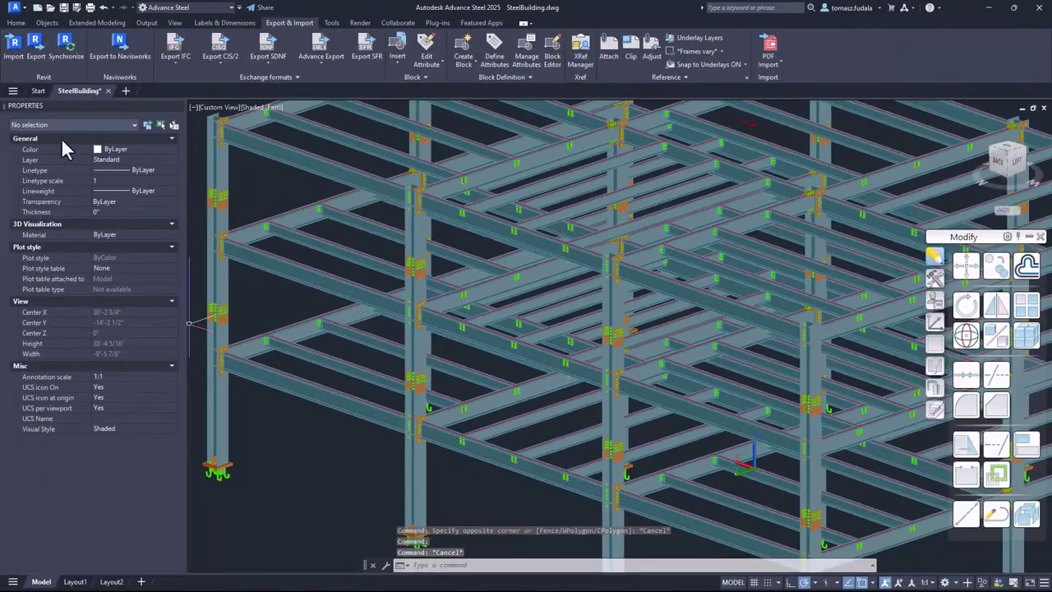
click(36, 59)
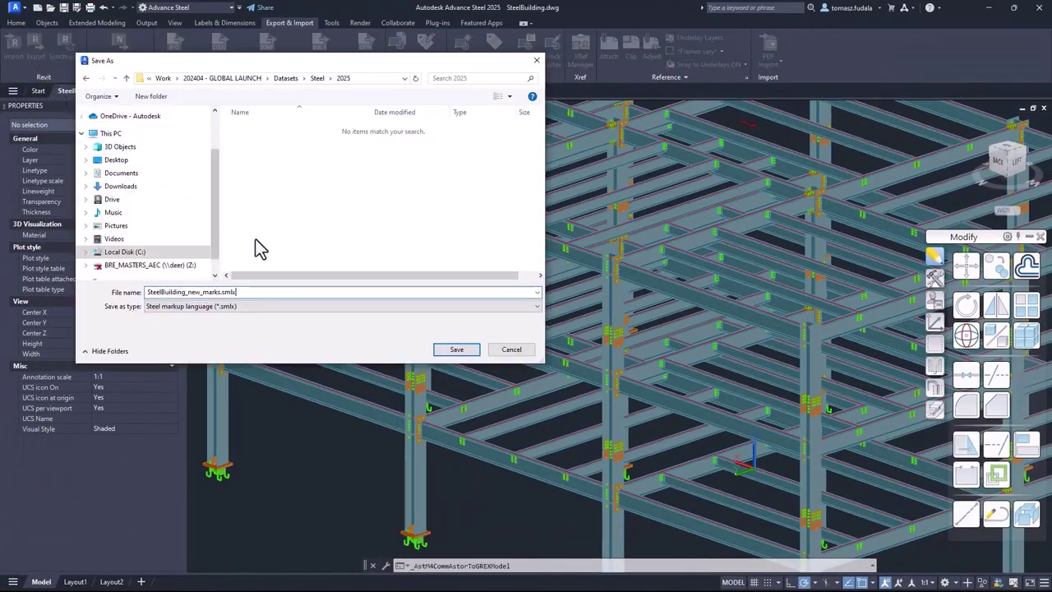
click(457, 350)
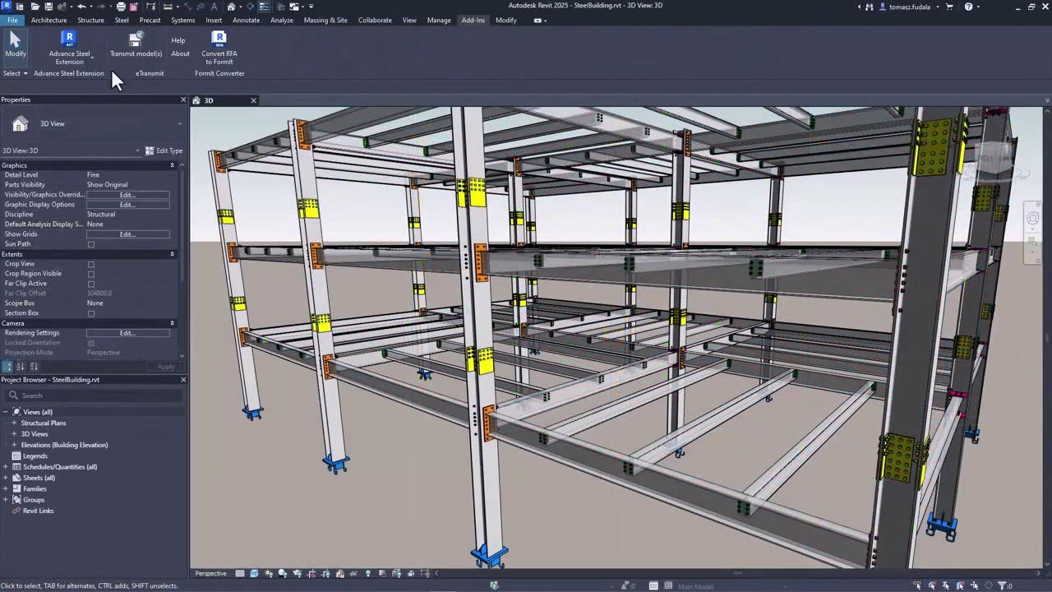
Step: In Revit, start the Advance Steel Extension synchronization and load SteelBuilding_new_marks.smlx
click(89, 54)
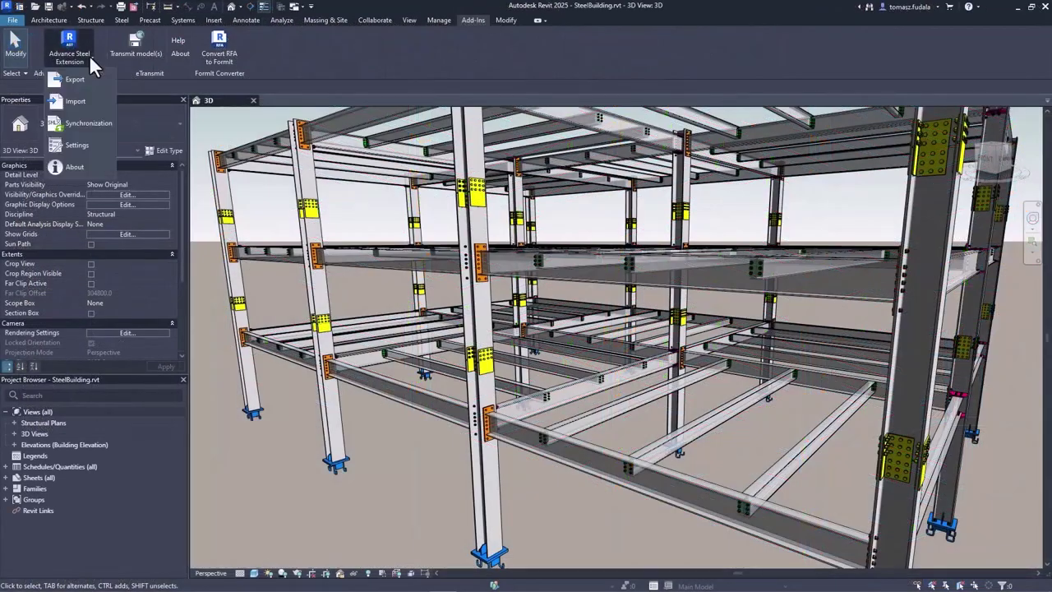
click(52, 123)
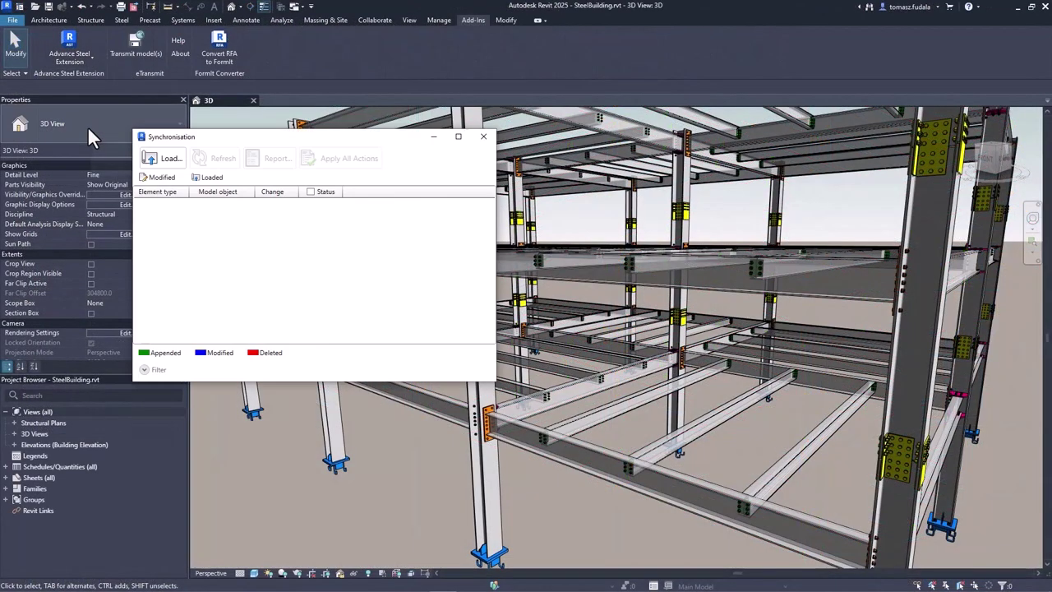
click(171, 159)
click(329, 222)
click(507, 439)
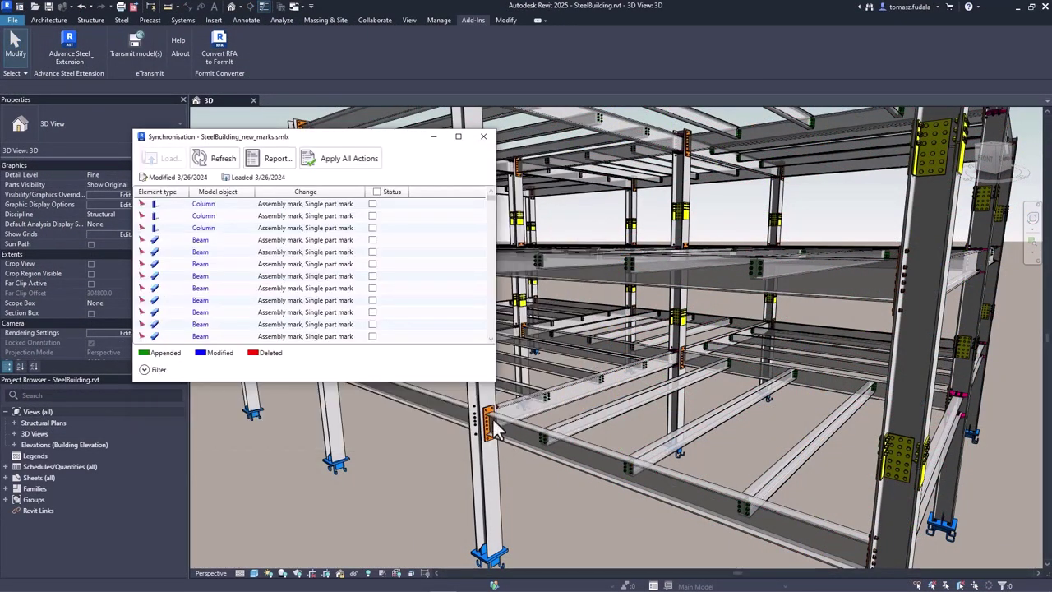
Step: Accept every assembly mark and single part mark change in the synchronization list and apply all actions
scroll(421, 277, down, 1)
click(377, 192)
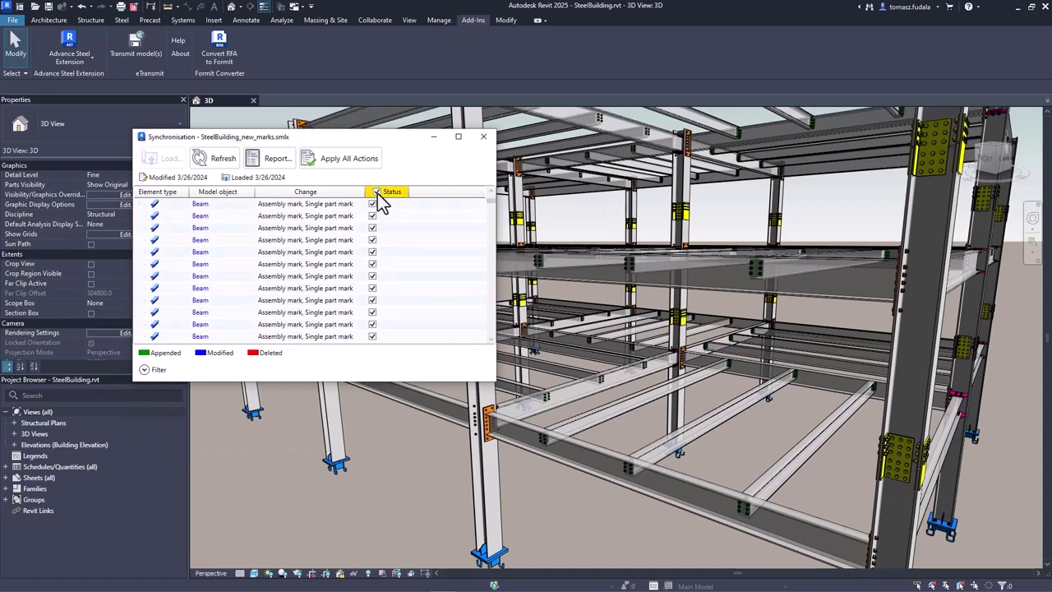
click(364, 164)
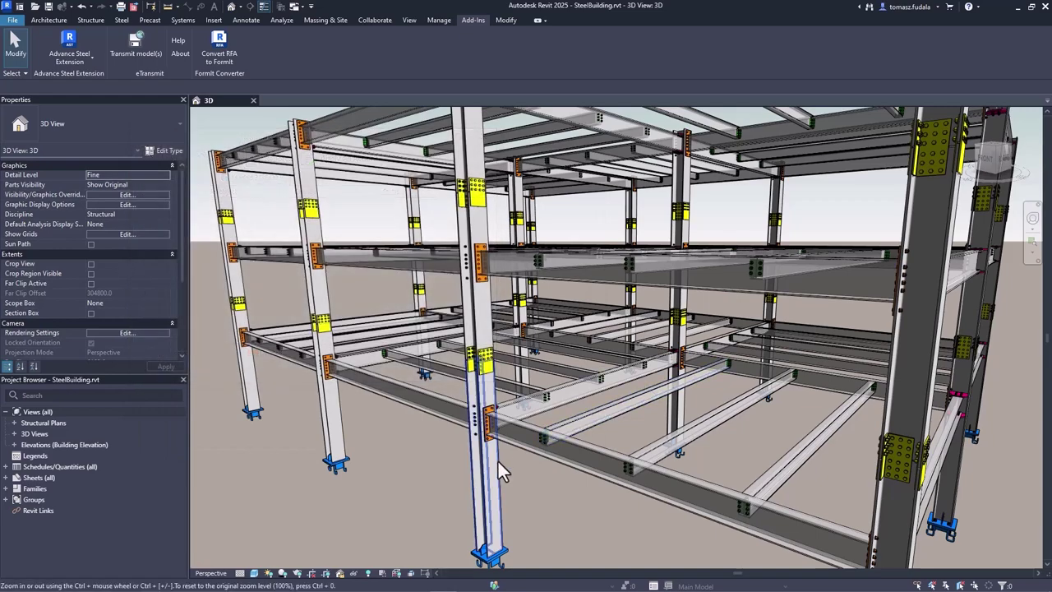
Step: Inspect the assembly and single part marks of the foreground lower column and of the columns in the Structural Column Schedule
click(496, 460)
drag(183, 209, 188, 301)
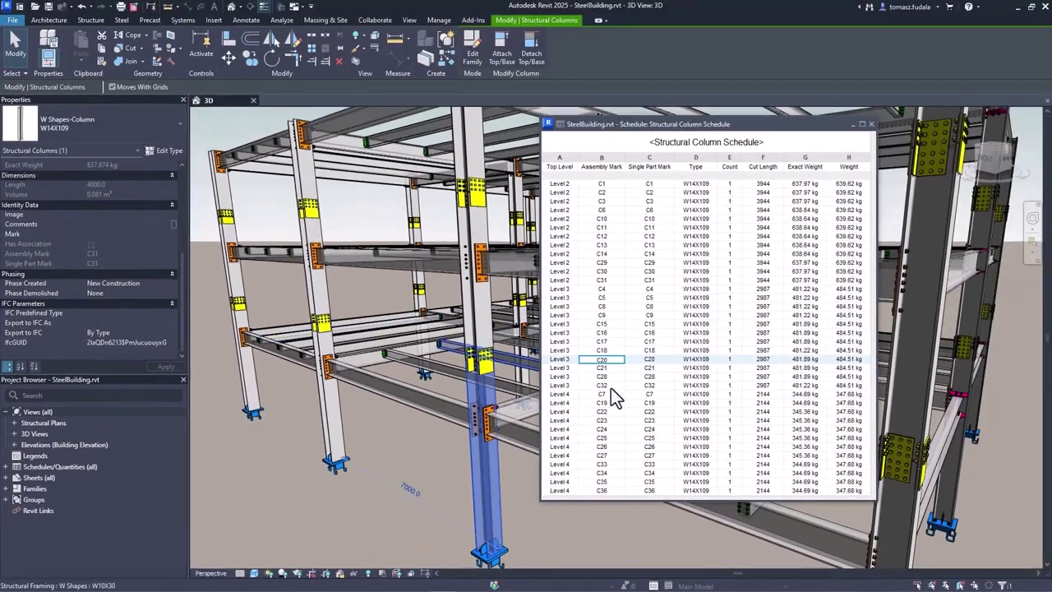
click(610, 388)
click(603, 464)
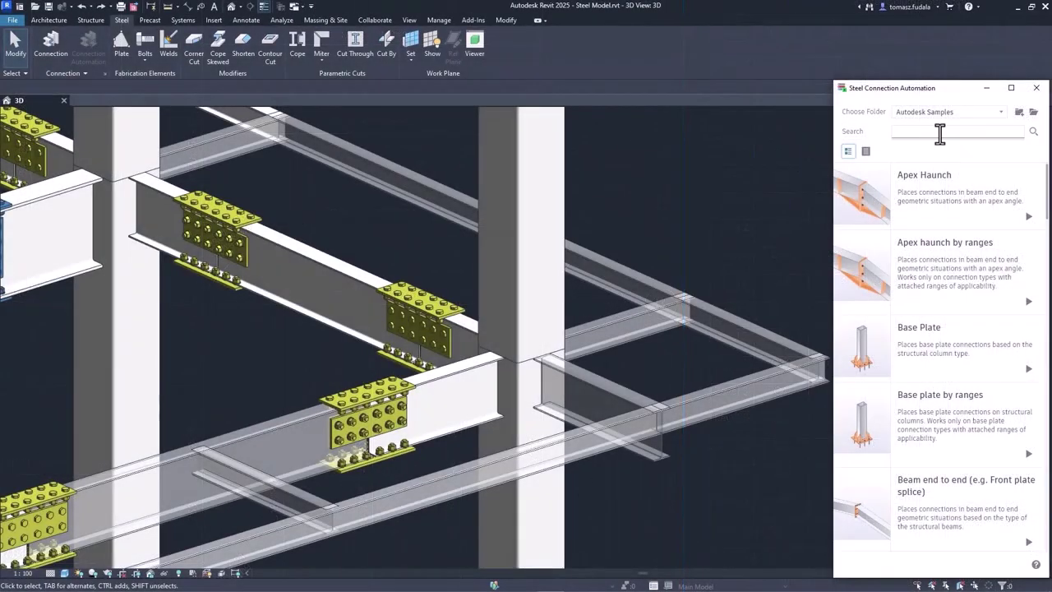
Step: Find the Beam to beam by ranges script and run it with Shear plate connections on the main beam body only
text(beam to beam)
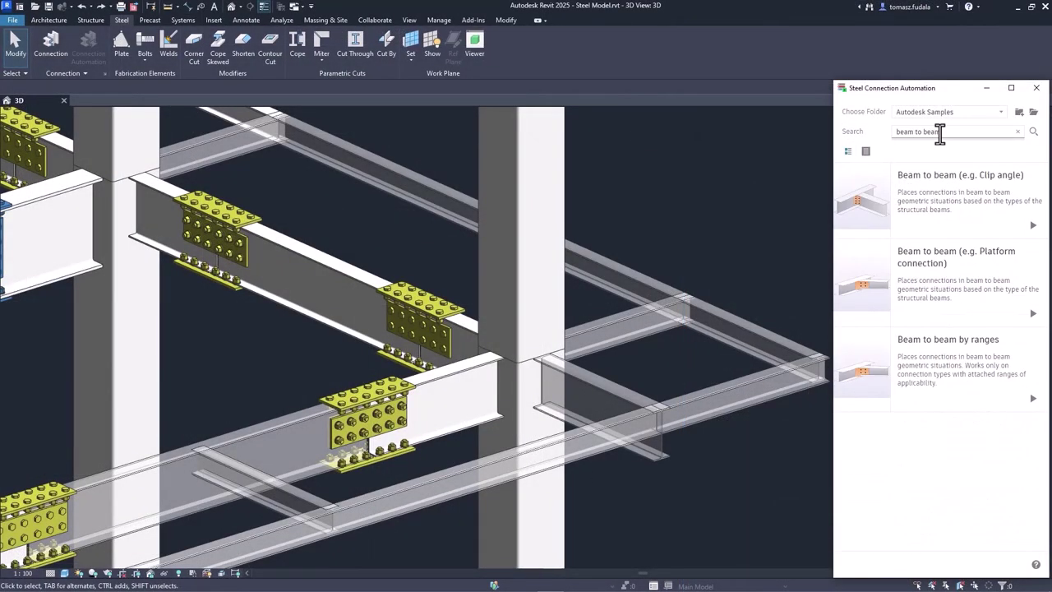
click(945, 349)
click(1034, 292)
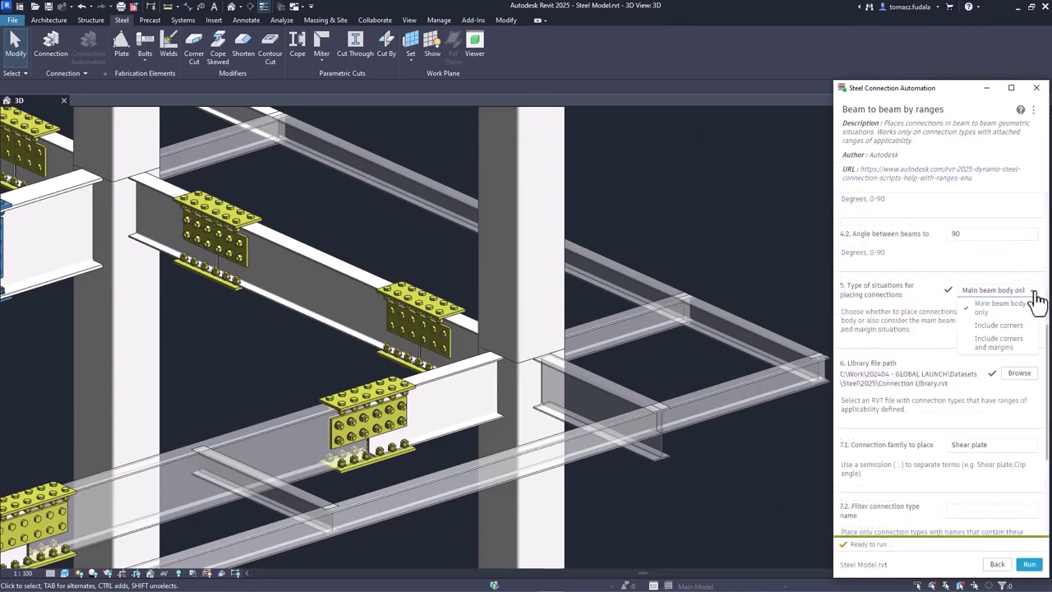
click(1026, 305)
click(1029, 564)
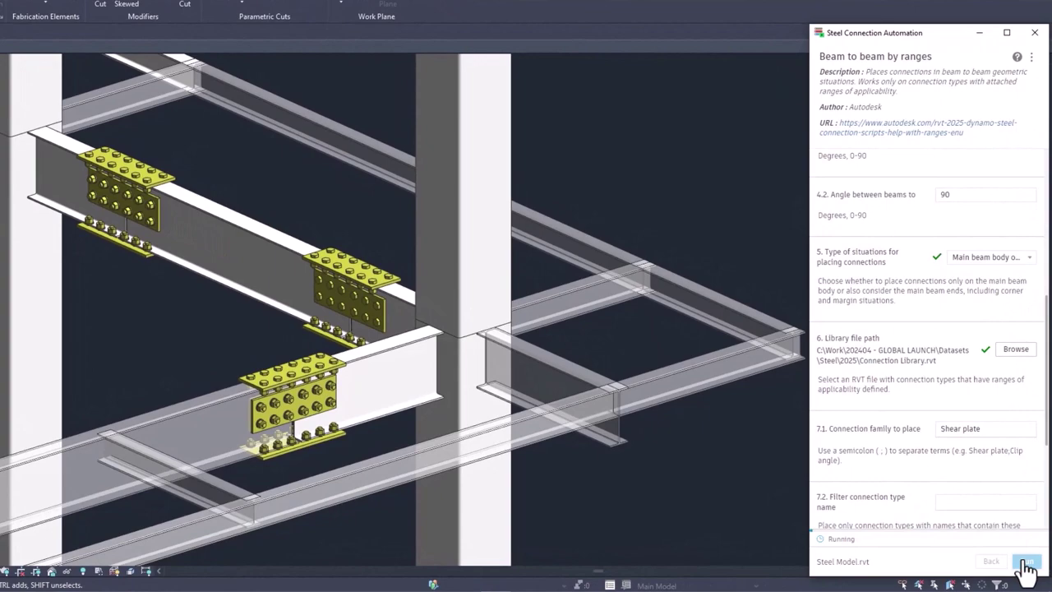
Step: Set the script's type of situations for placing connections to Include corners and run it again
click(1027, 262)
click(1020, 288)
click(1027, 561)
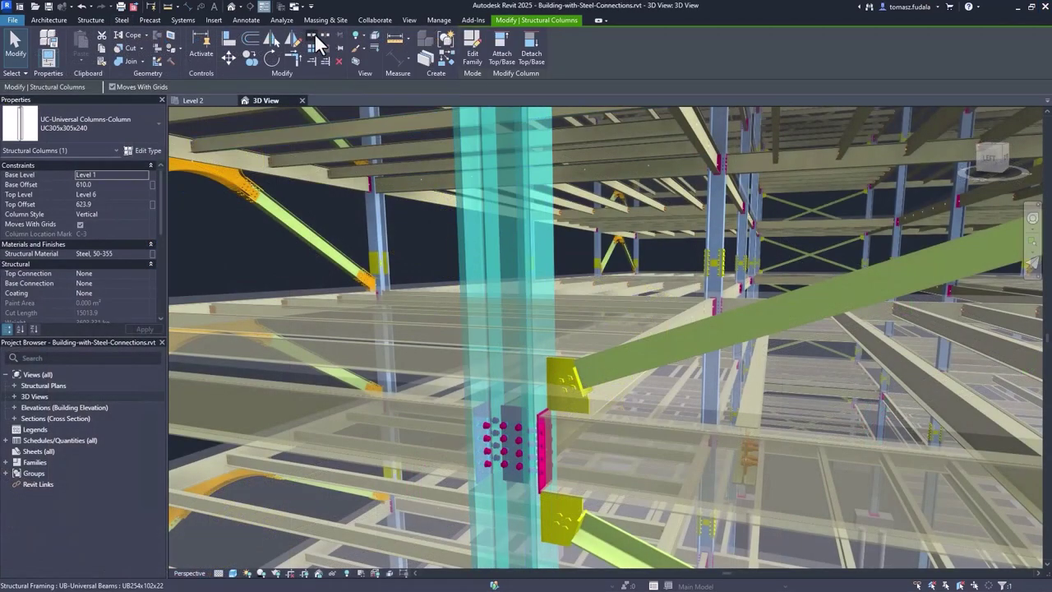
Step: Try to split the UC305x305x240 column above its bolted beam and brace connections
key(Escape)
click(527, 265)
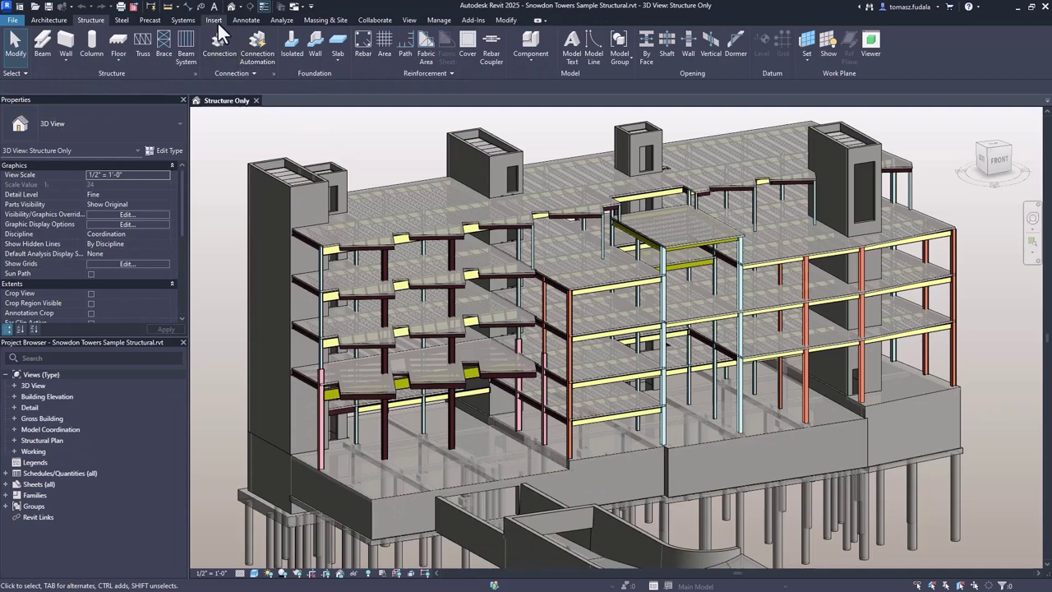
Step: Start linking a coordination model from Autodesk Docs, choosing Snowdon Towers Sample Architectural.rvt in the Architecture folder
click(218, 23)
click(245, 57)
click(245, 103)
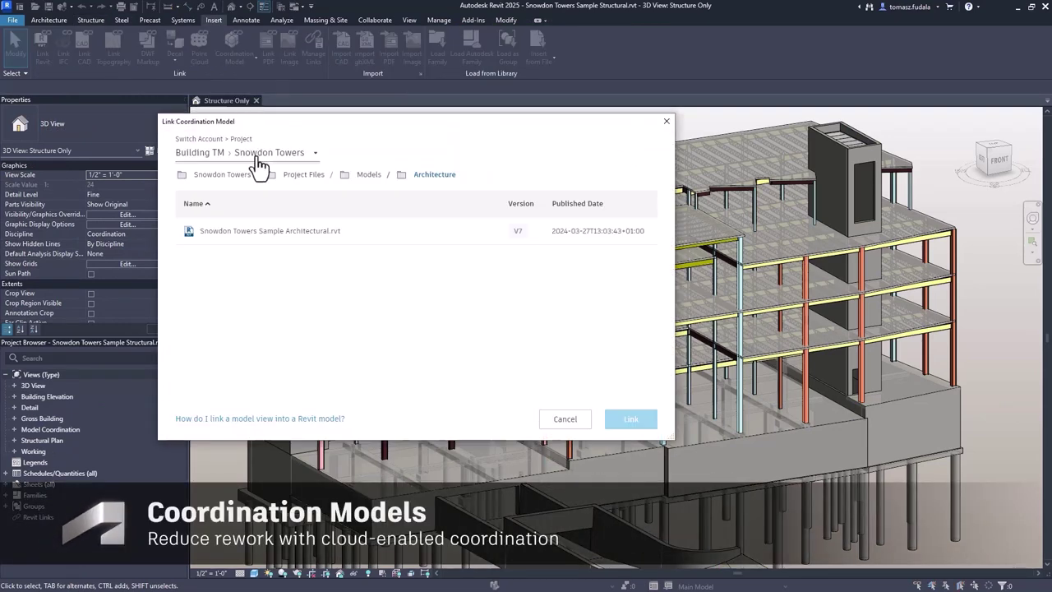
click(261, 234)
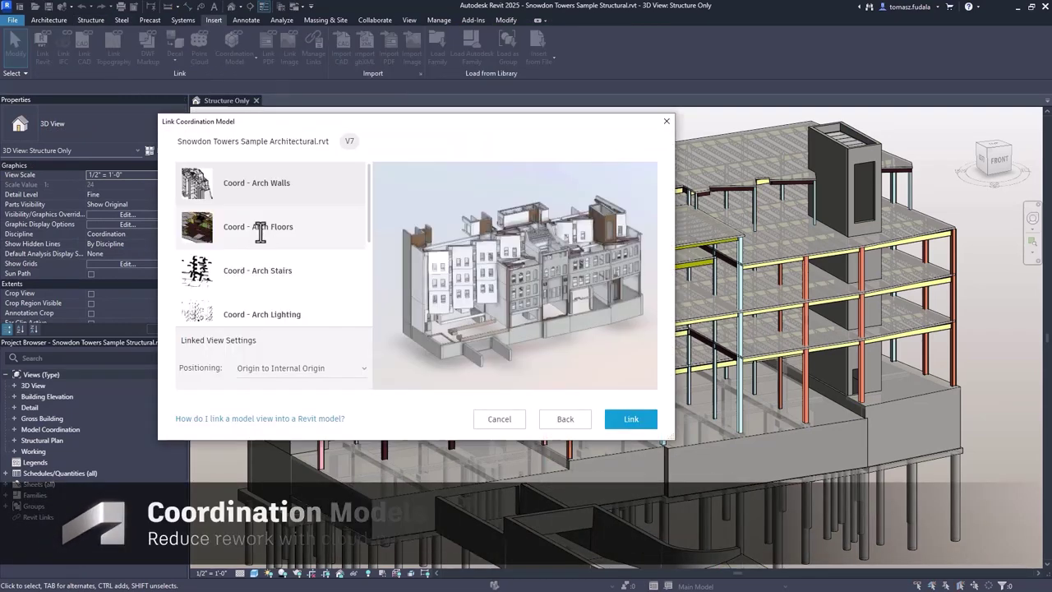
Step: Preview the Coord - Arch Floors view, and link the Coord - Arch Walls 2 view with Origin to Internal Origin positioning
click(259, 233)
drag(366, 232, 359, 300)
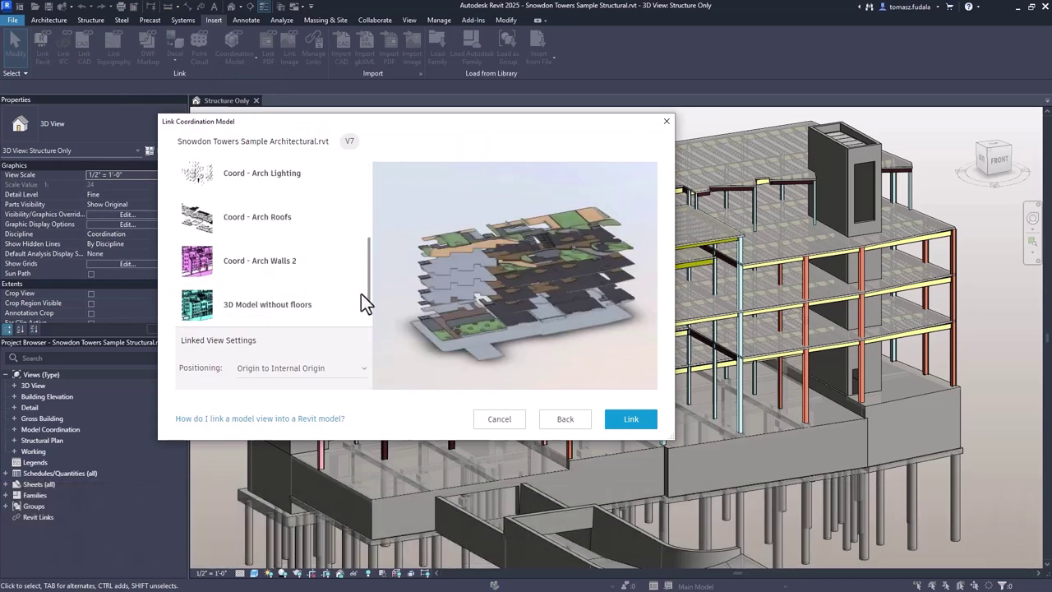
click(261, 257)
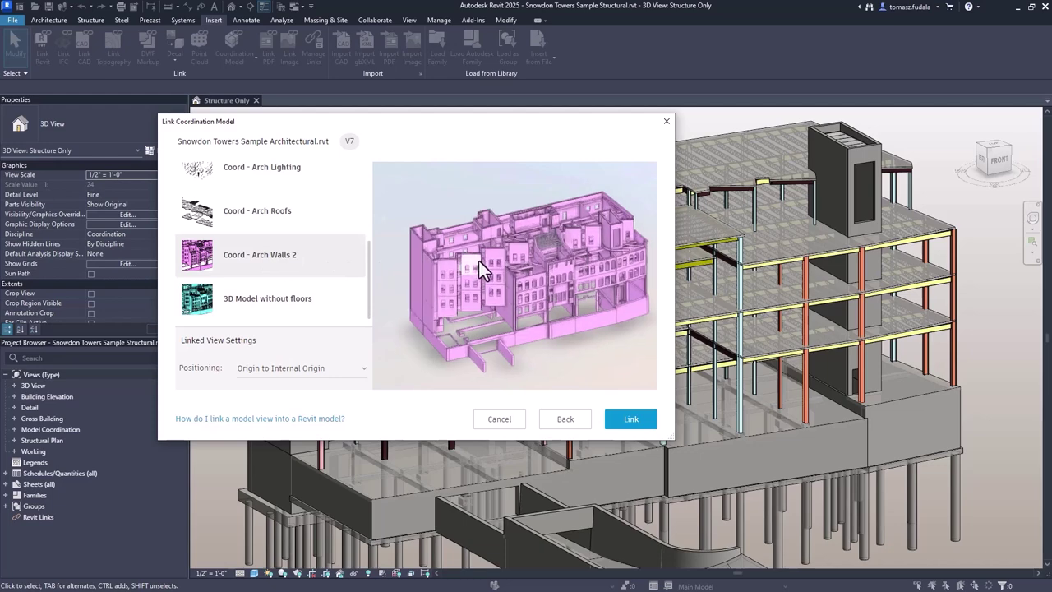
click(618, 419)
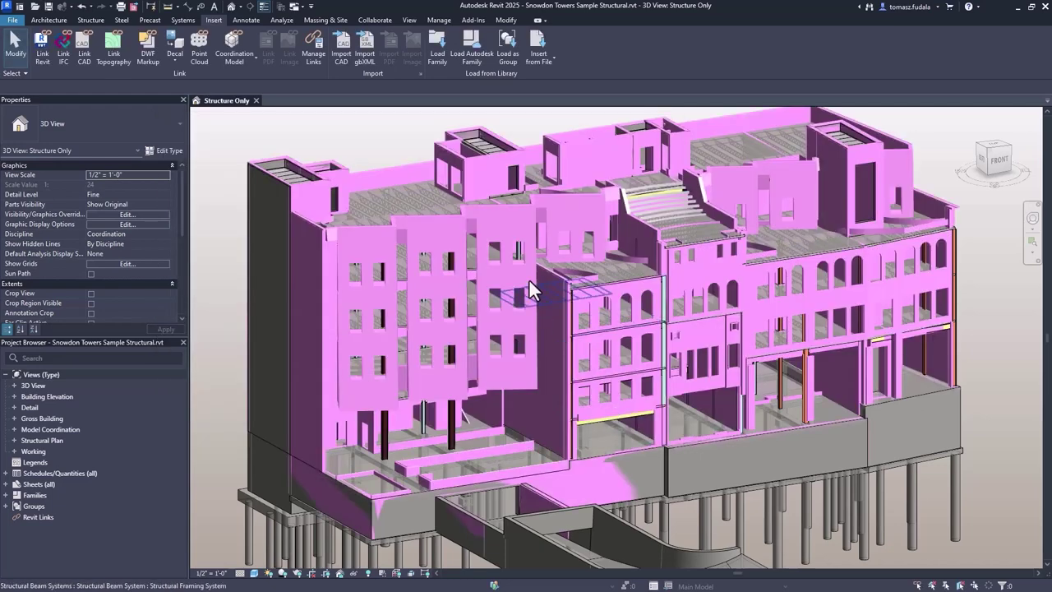
Step: Show the coordination model changes for Snowdon Towers Sample Architectural.rvt, comparing the current V7 with V5 of 27 Mar 2024
click(384, 22)
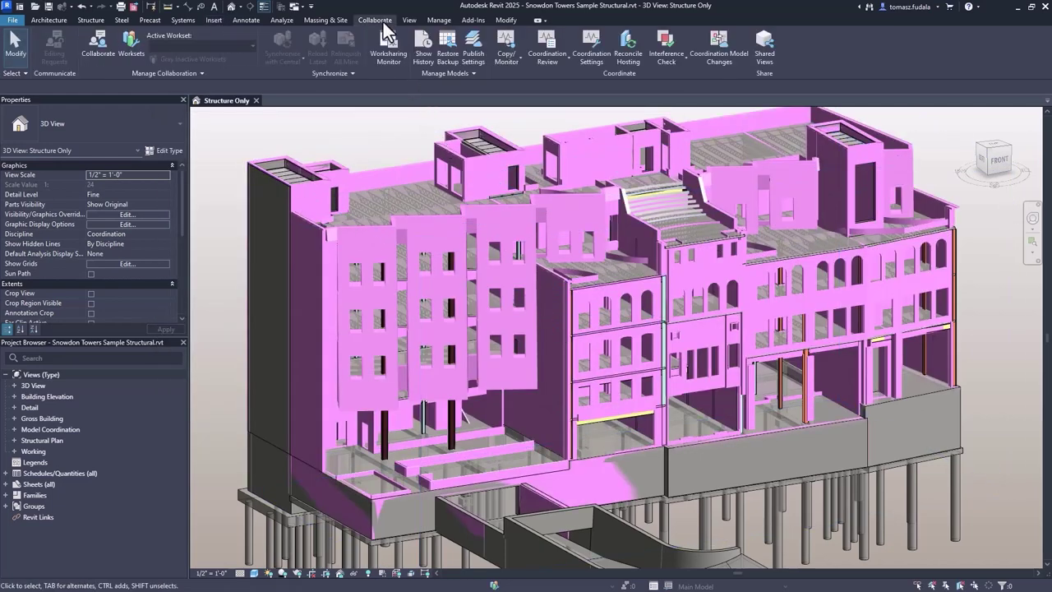
click(715, 51)
click(992, 120)
click(987, 133)
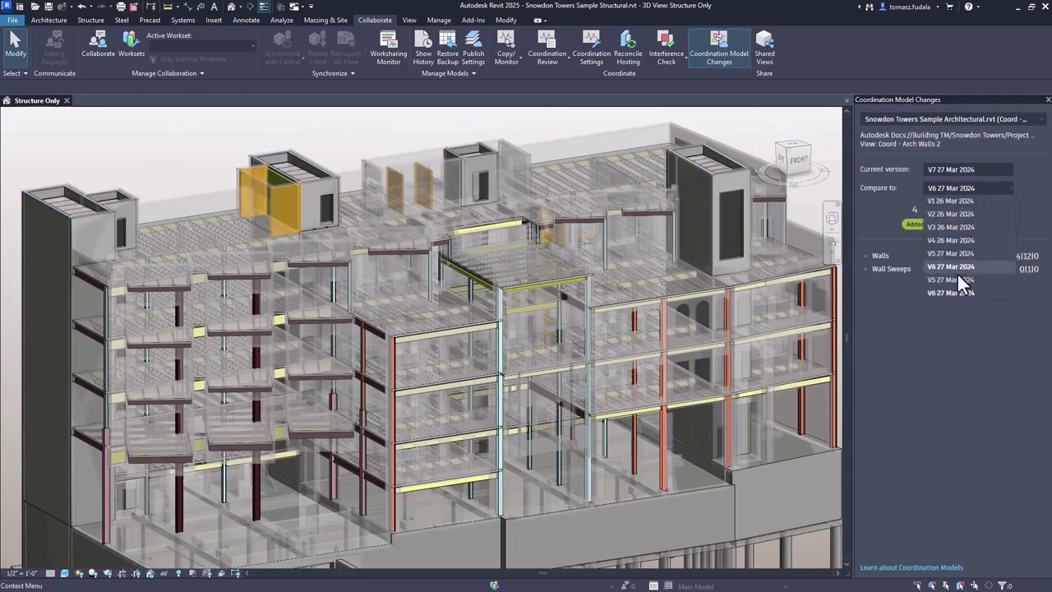
click(956, 279)
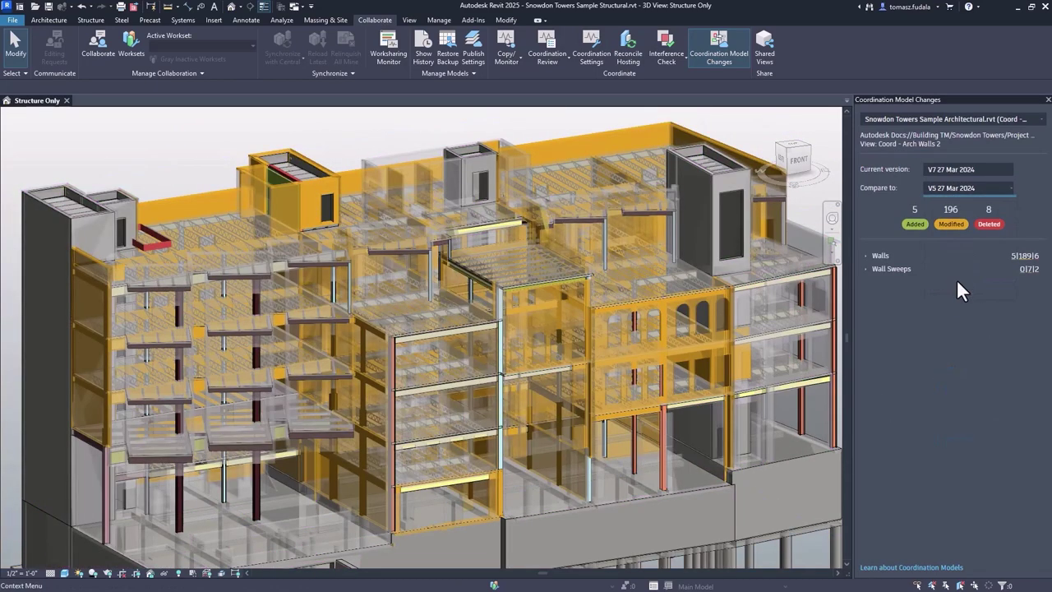
Step: Filter the highlighted model changes to Added only, and turn the Modified elements back on
click(954, 223)
click(990, 222)
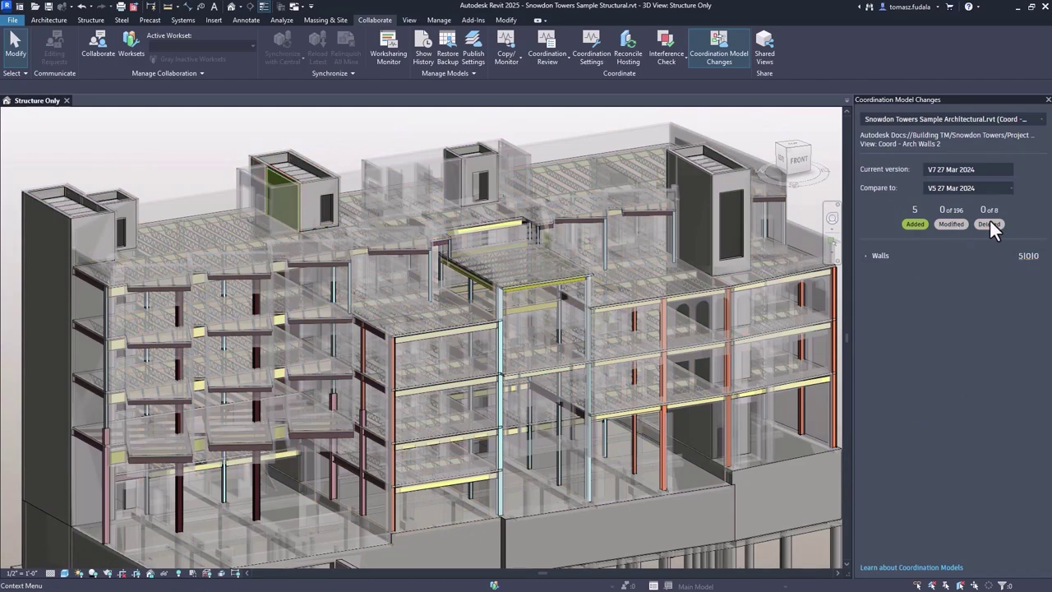
click(964, 223)
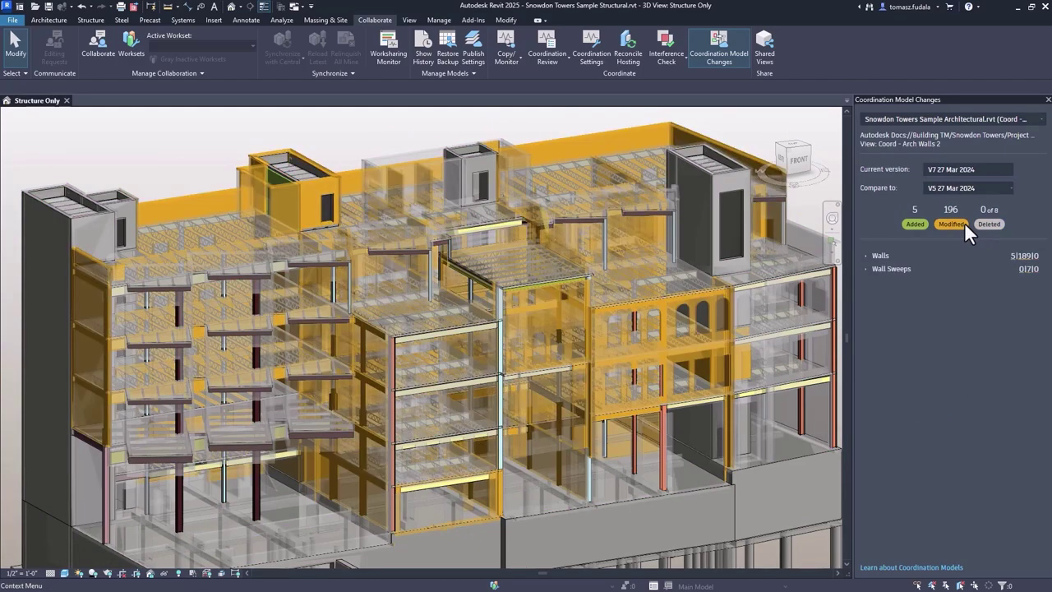
Step: Expand the changed Walls and Basic Wall categories and examine individual wall types such as Core - Concrete 18"
click(866, 255)
click(878, 268)
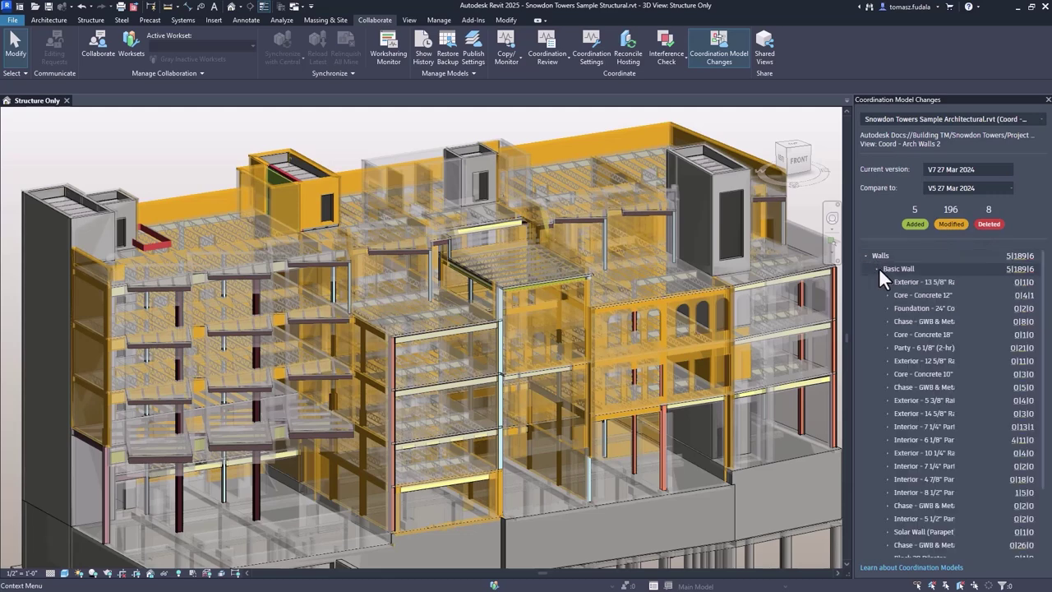
click(888, 335)
click(890, 374)
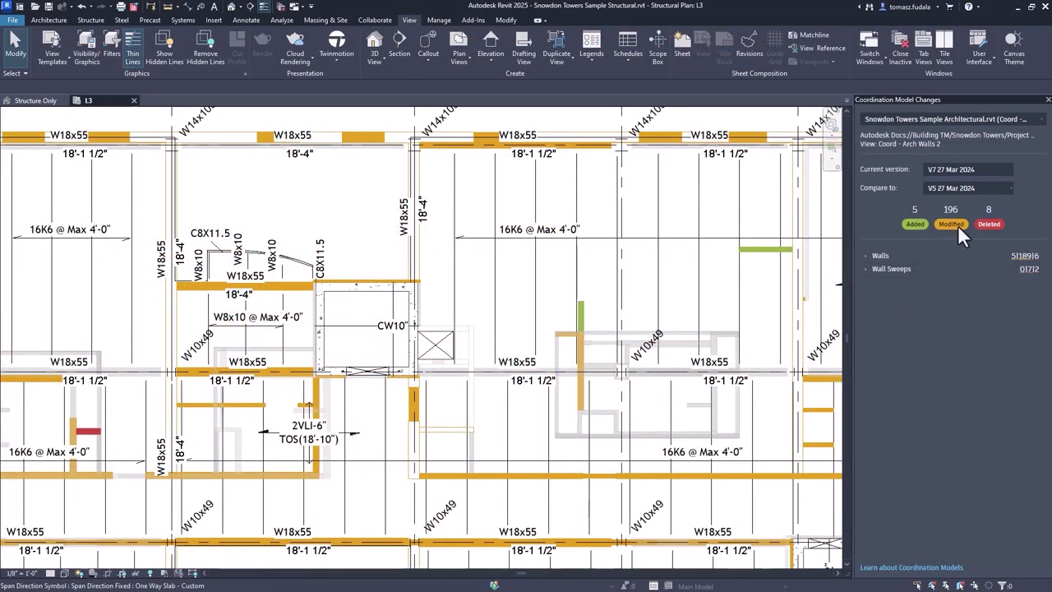
Step: In the L3 structural plan, hide the modified and deleted elements and expand the added walls down to Basic Wall
click(958, 224)
click(989, 223)
click(873, 254)
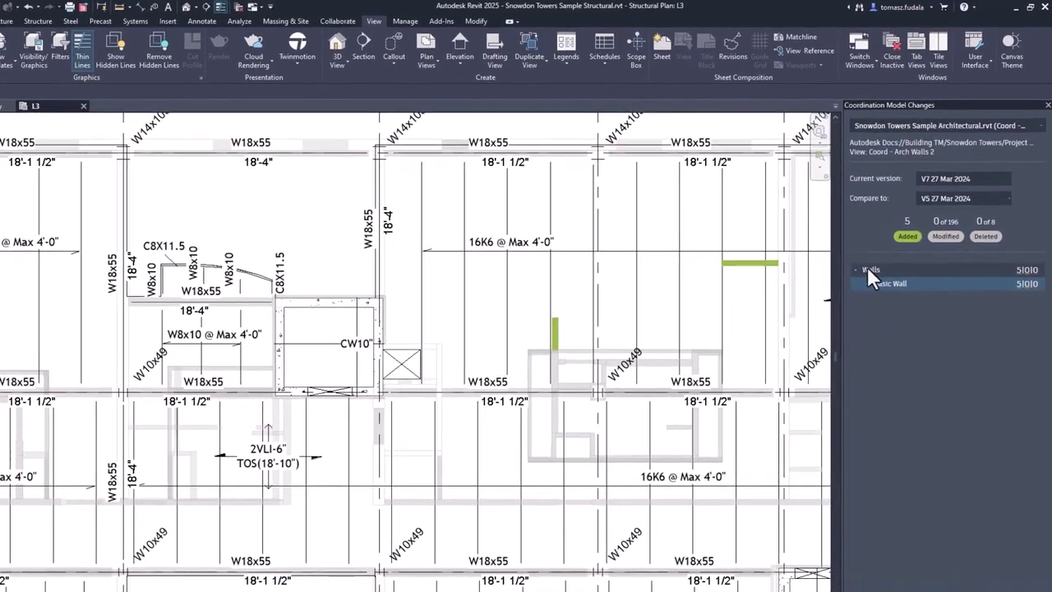
click(870, 270)
click(867, 283)
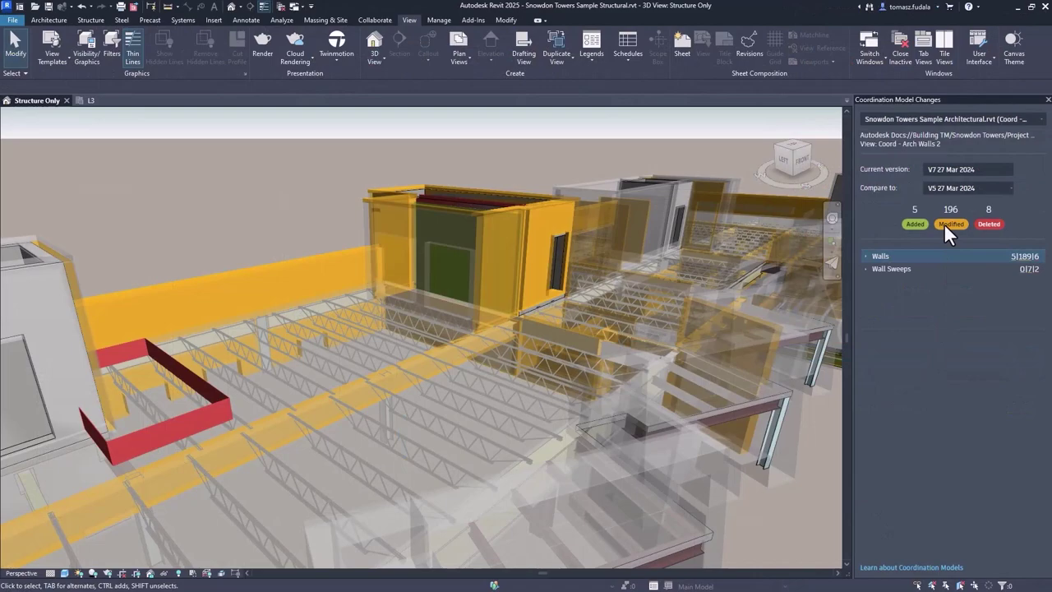
Step: In the Structure Only 3D view, toggle the Modified changes off and on, and examine the altered rooftop shaft walls
click(945, 224)
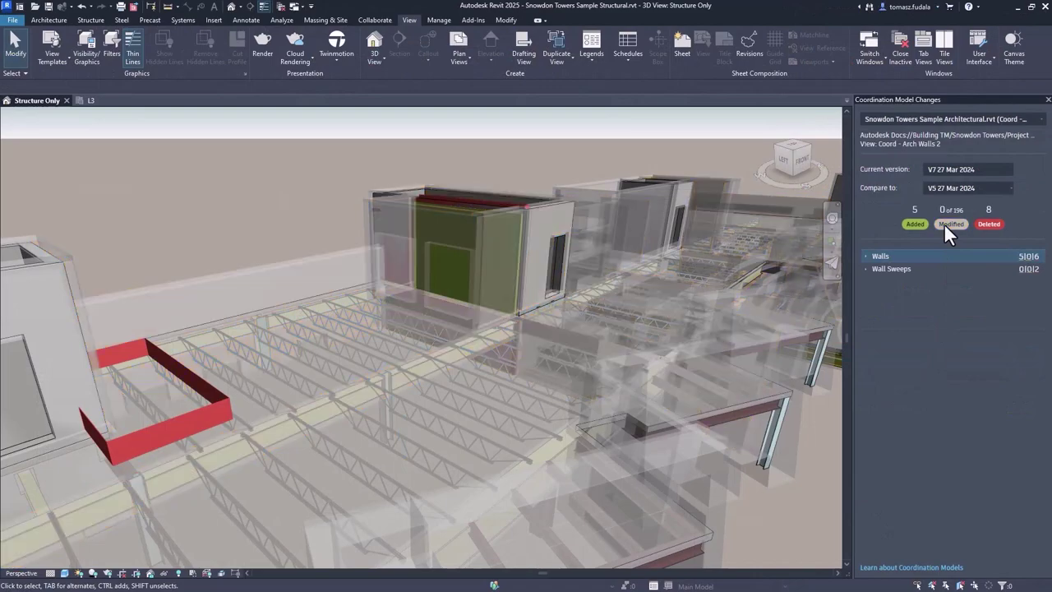
click(944, 223)
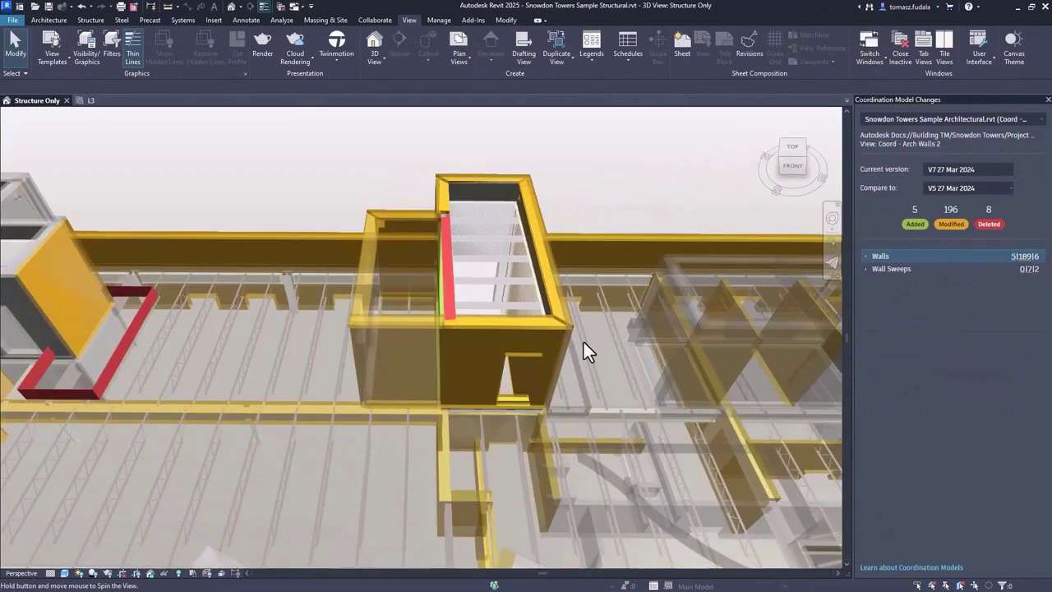
shift+middle_drag(583, 343, 773, 311)
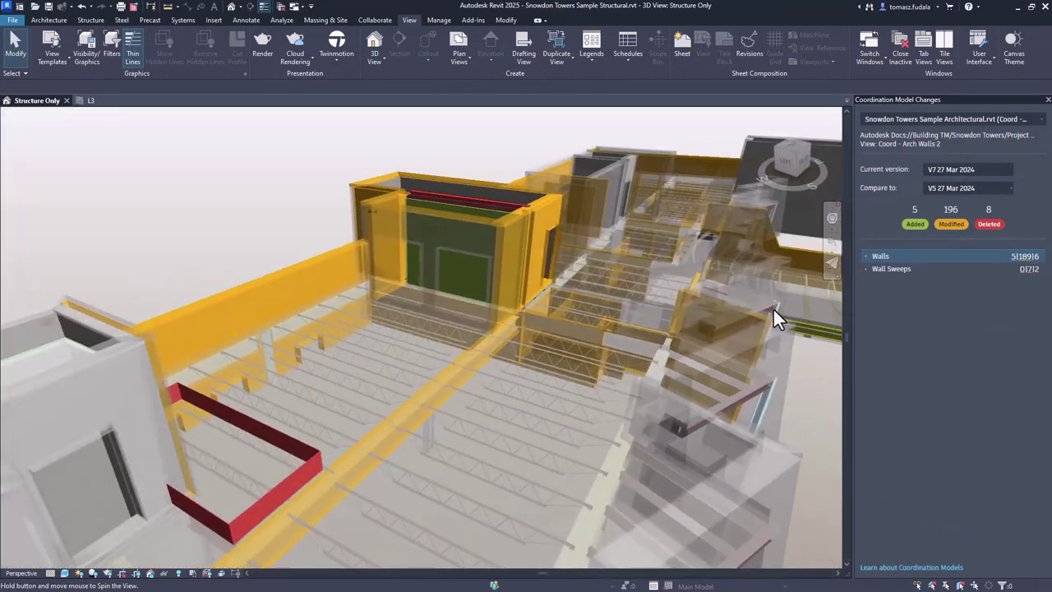